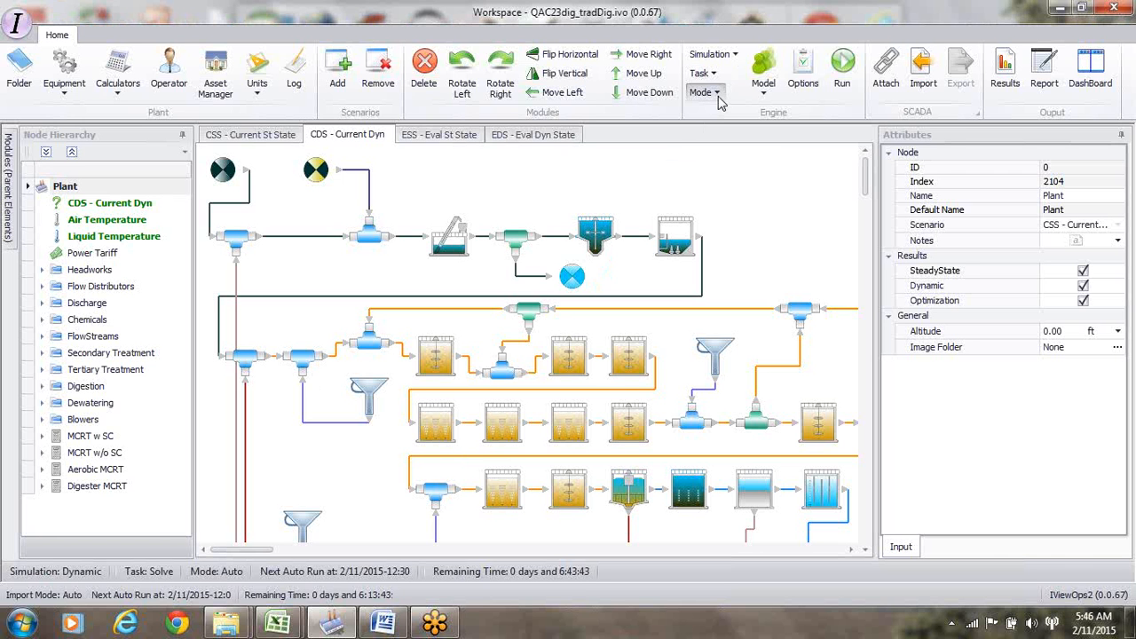
# Check the engine's run mode and the automatic schedule settings of the Excel import
pyautogui.click(716, 93)
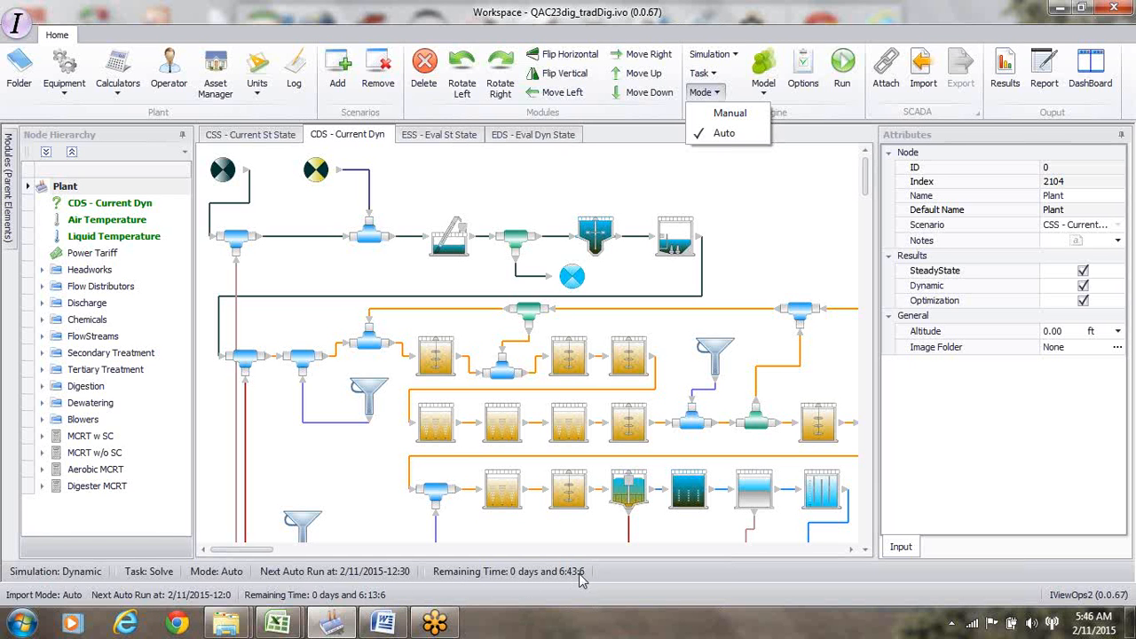
pyautogui.click(802, 186)
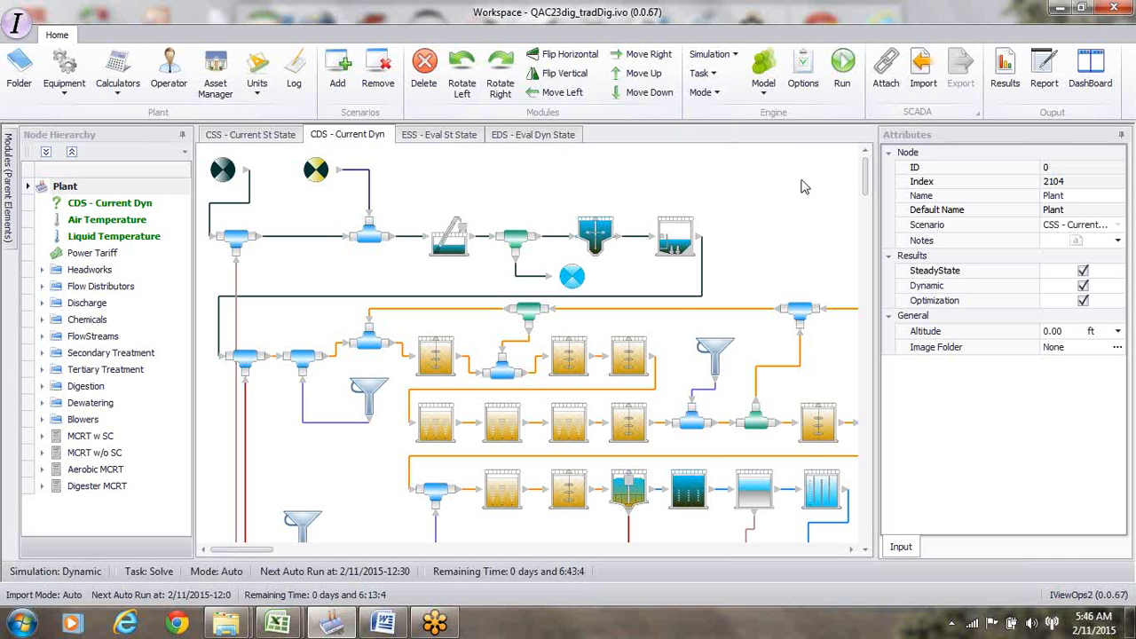
pyautogui.click(923, 78)
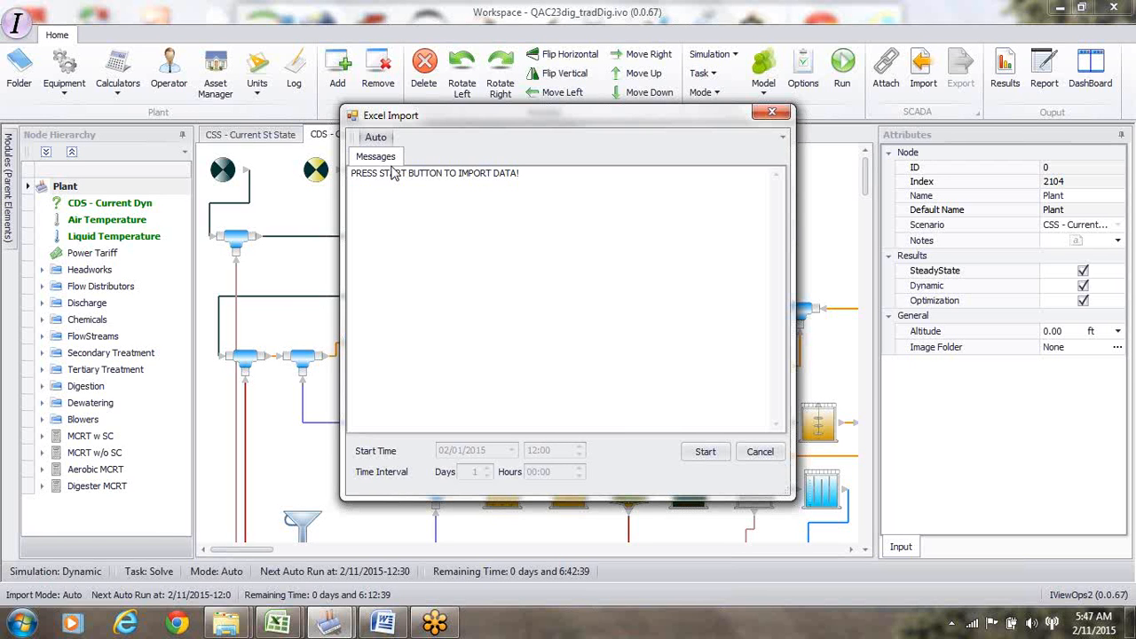
pyautogui.click(376, 139)
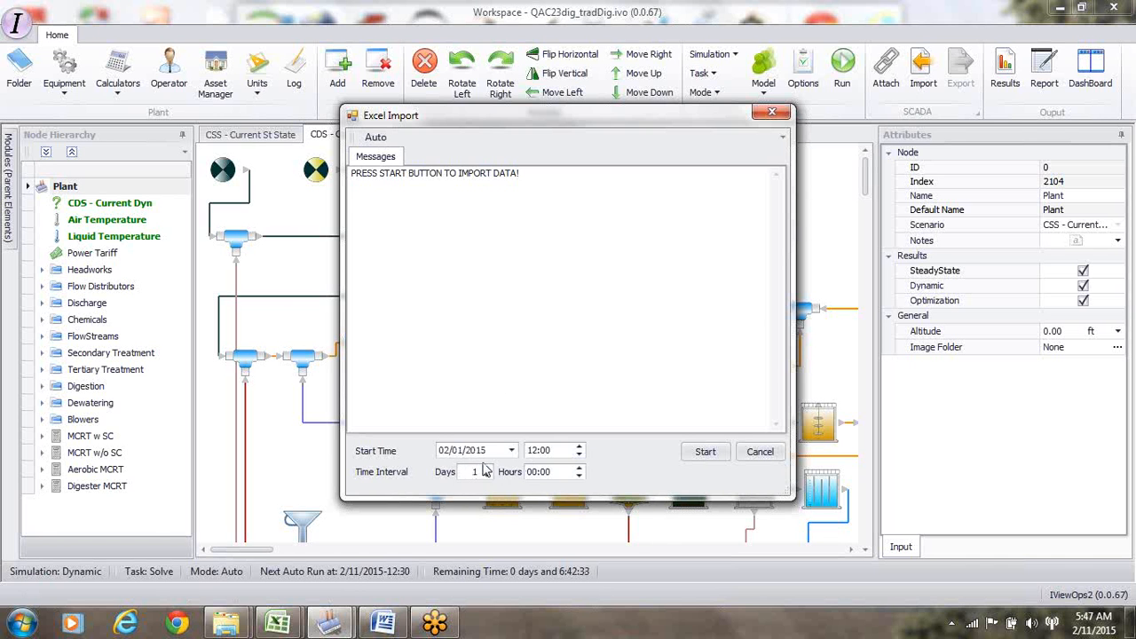
pyautogui.click(377, 139)
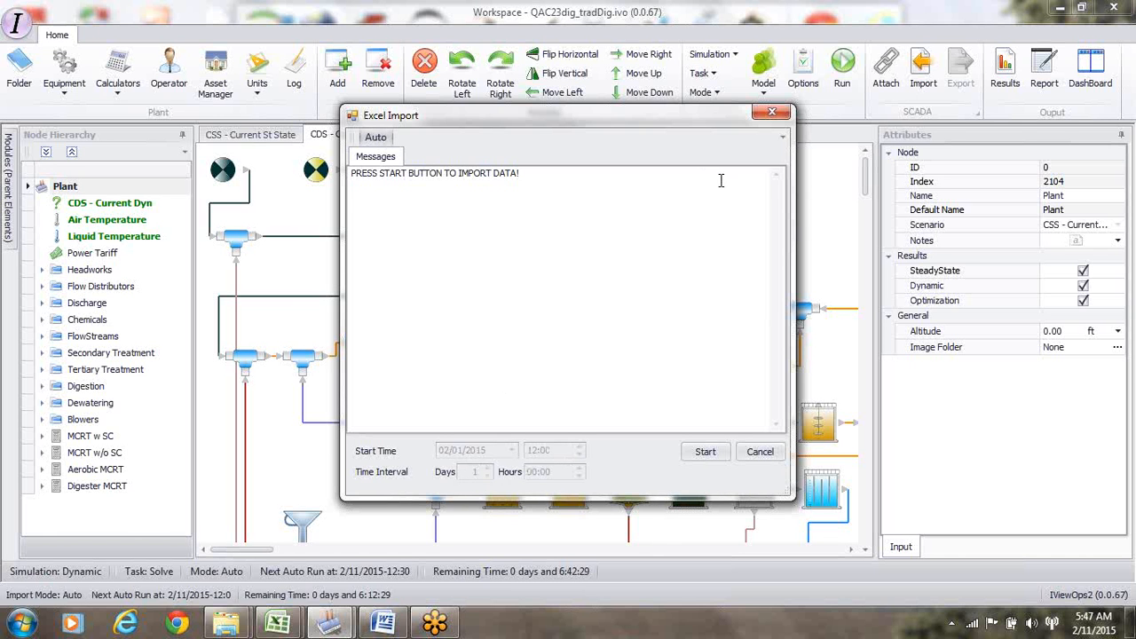
pyautogui.click(771, 113)
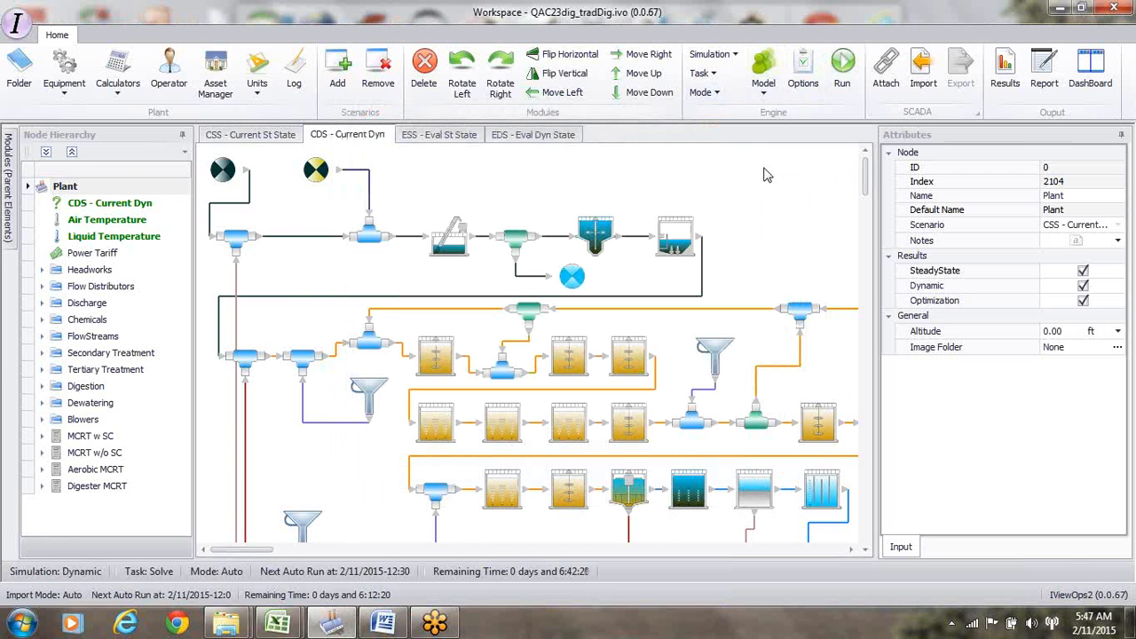
# Review the AutoRun start time and interval in the solver options for the CDS - Current Dyn and CSS - Current St State scenarios
pyautogui.click(806, 79)
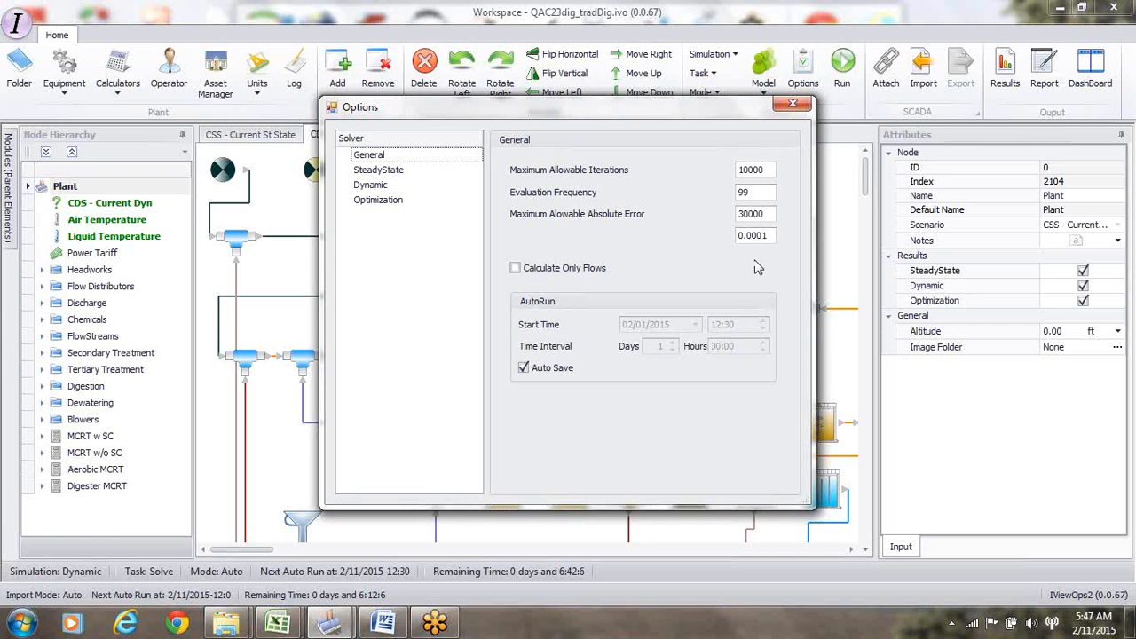
pyautogui.click(793, 104)
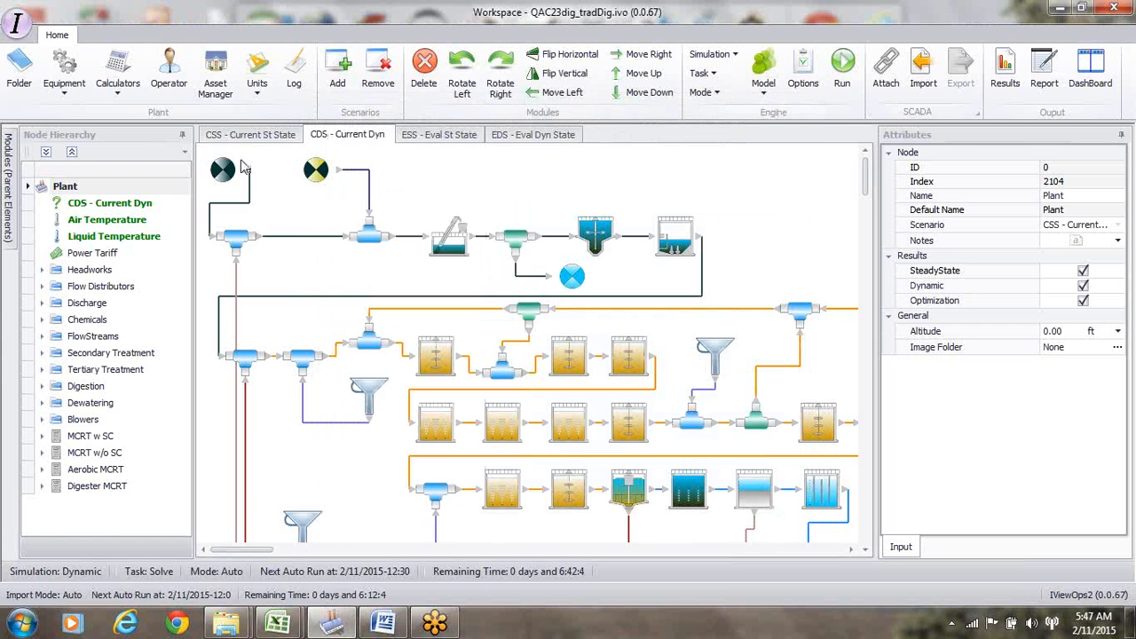
pyautogui.click(257, 134)
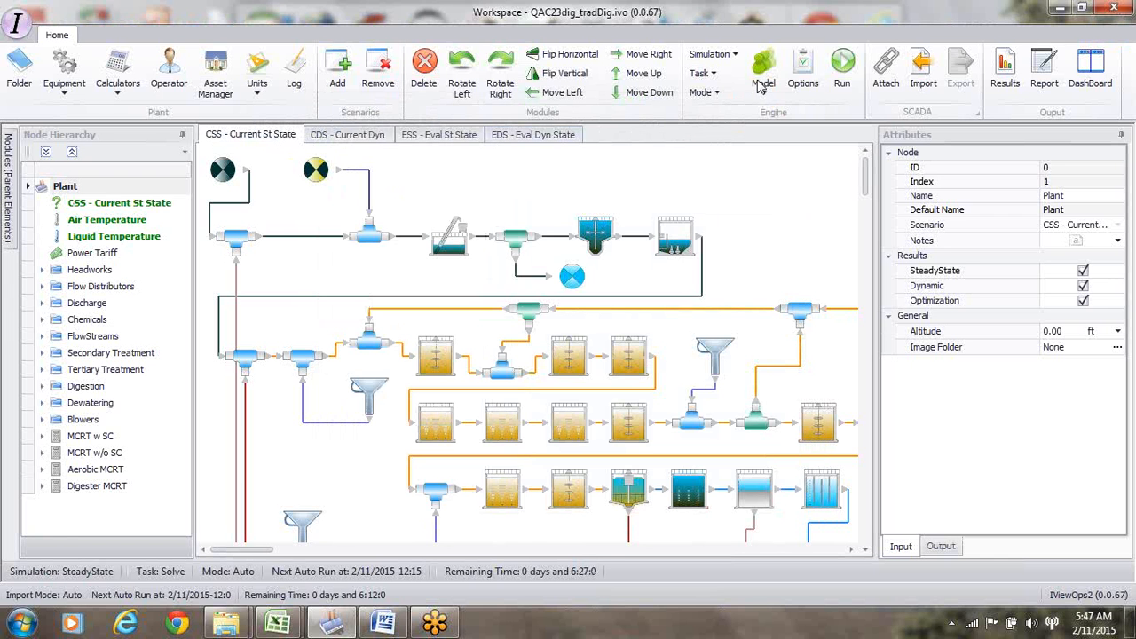
pyautogui.click(804, 70)
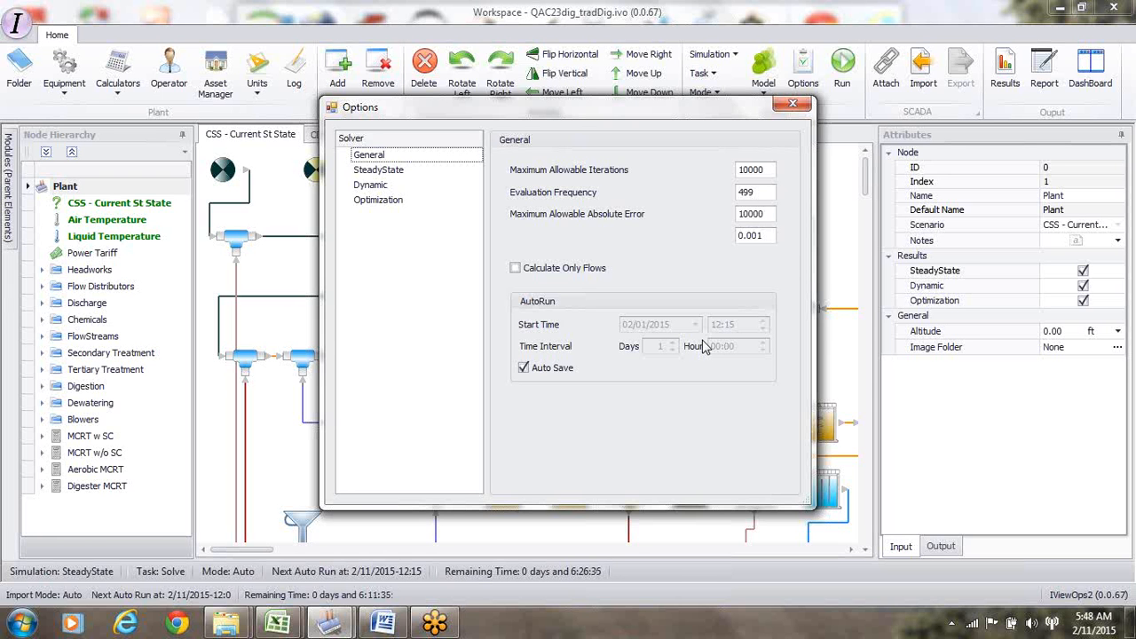
pyautogui.click(791, 107)
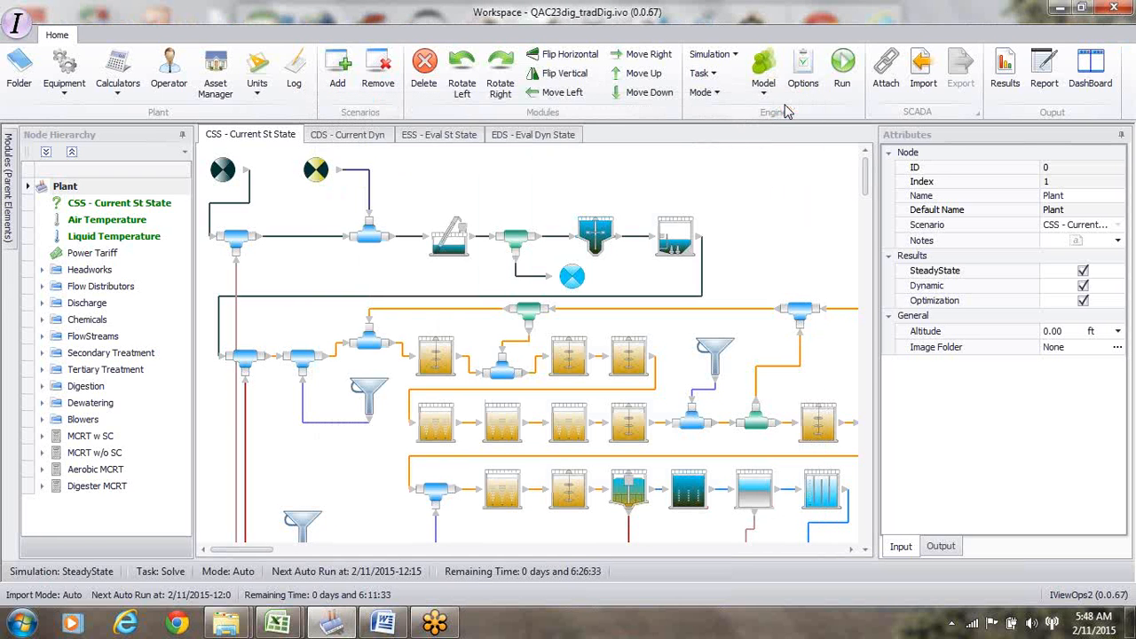
# Return to the CDS - Current Dyn scenario and open its dashboard with the Oxic effluent panel container in front
pyautogui.click(371, 136)
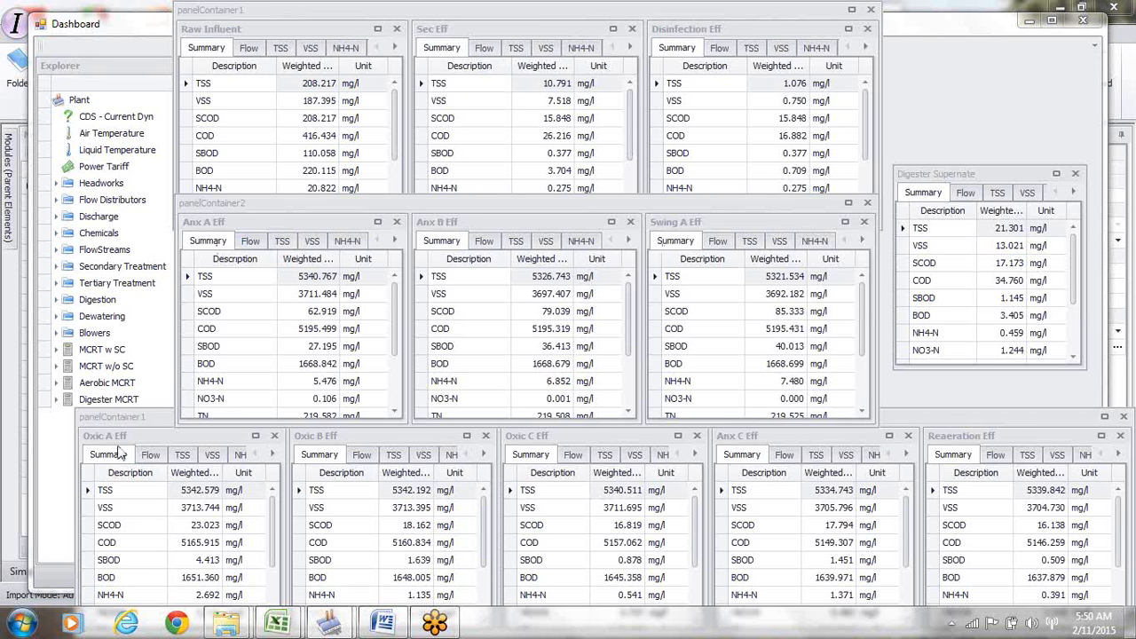
pyautogui.click(160, 418)
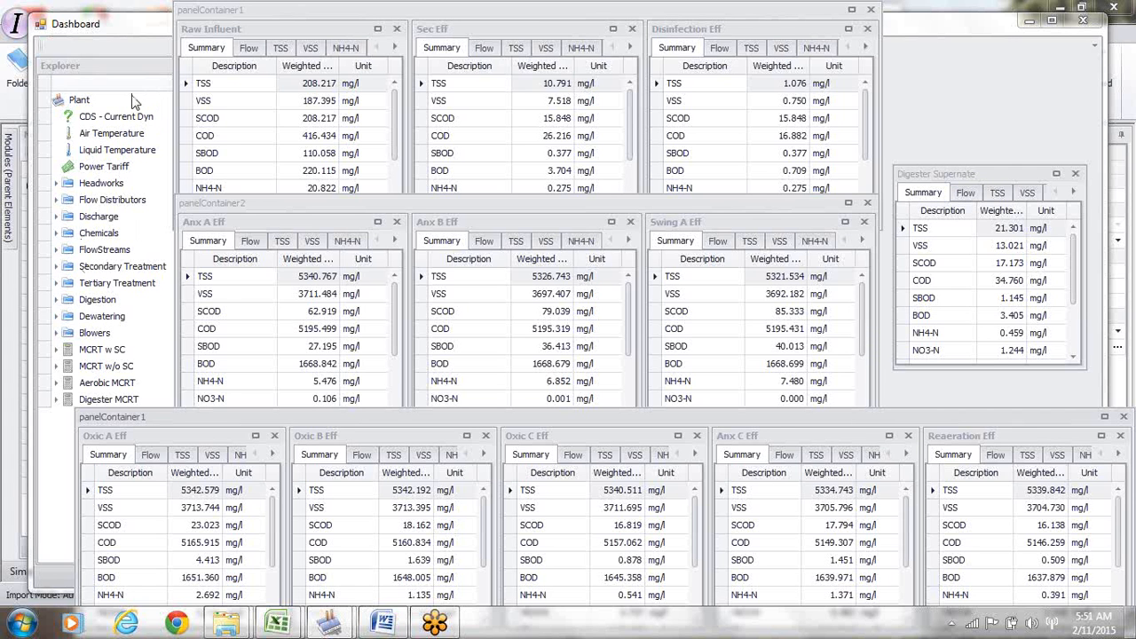
# Expand the FlowStreams folder and move the three large panel containers away from the Explorer tree to uncover its entries
pyautogui.click(55, 252)
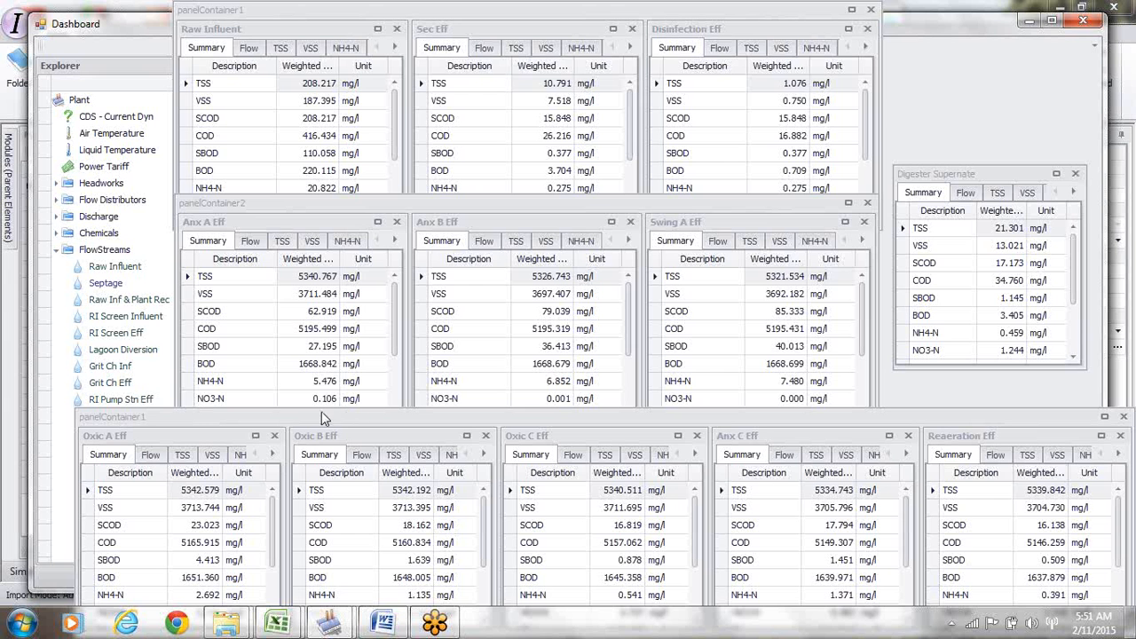
pyautogui.moveTo(324, 423); pyautogui.dragTo(449, 448)
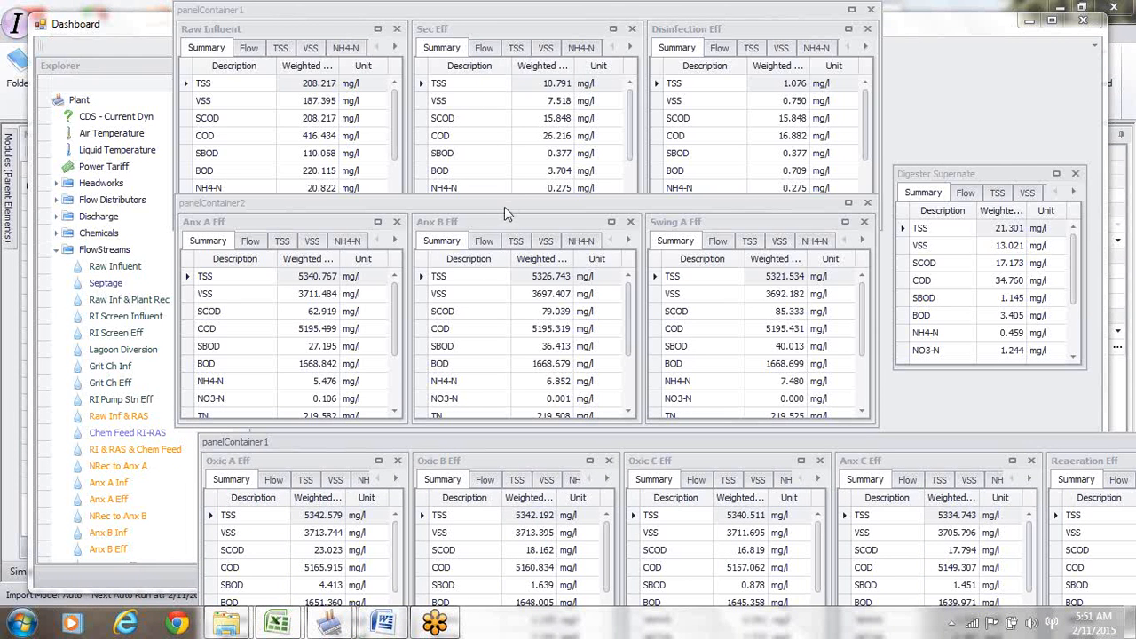
pyautogui.moveTo(505, 213); pyautogui.dragTo(584, 252)
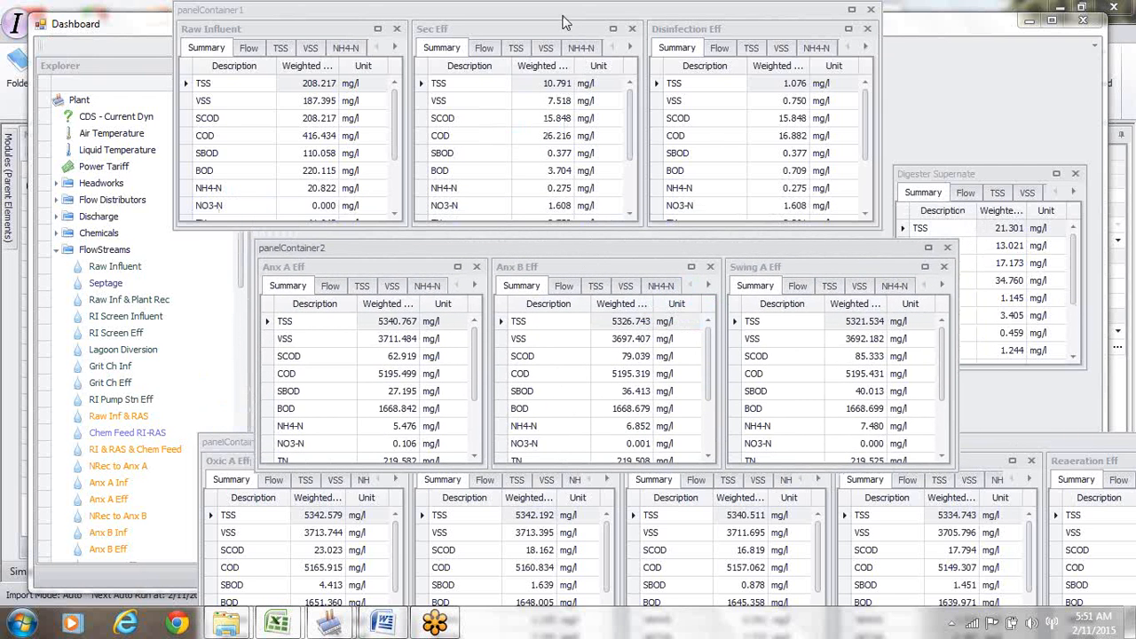
pyautogui.moveTo(560, 12); pyautogui.dragTo(645, 13)
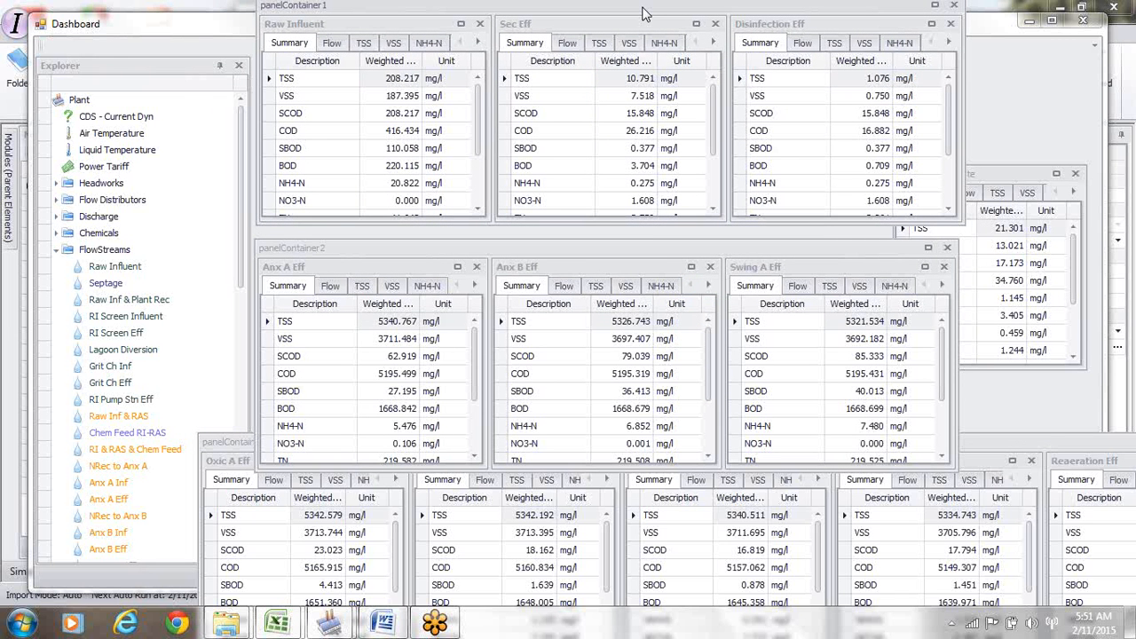
# Add a dashboard panel for the Digested Sludge flow stream and place it over the middle row of panels
pyautogui.moveTo(238, 252); pyautogui.dragTo(249, 461)
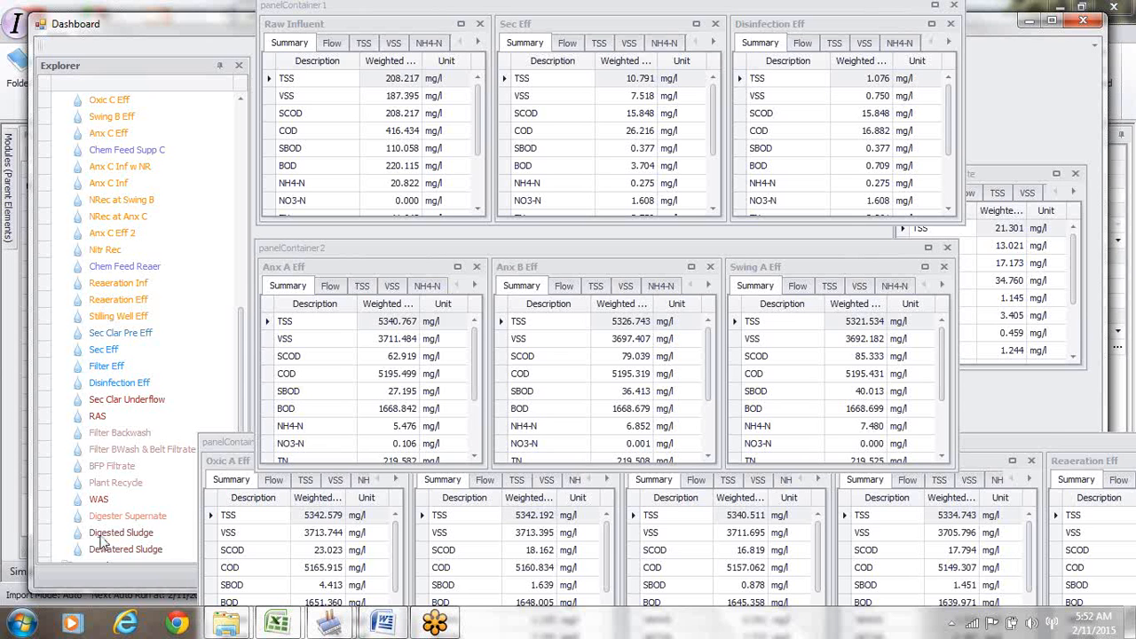
pyautogui.click(101, 538)
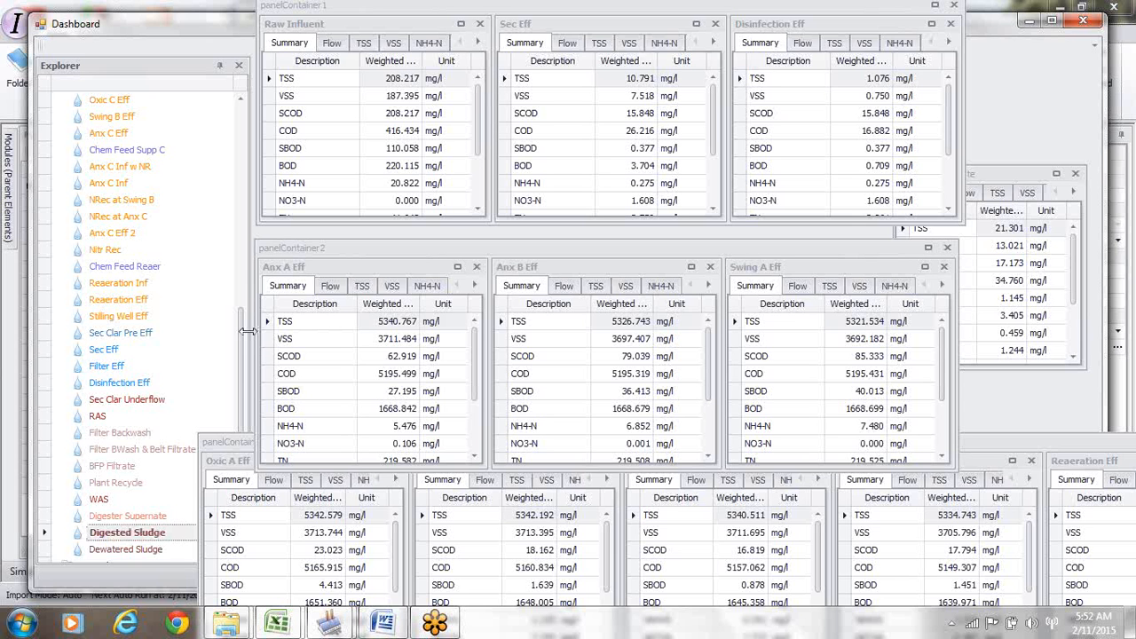
pyautogui.moveTo(241, 329); pyautogui.dragTo(244, 134)
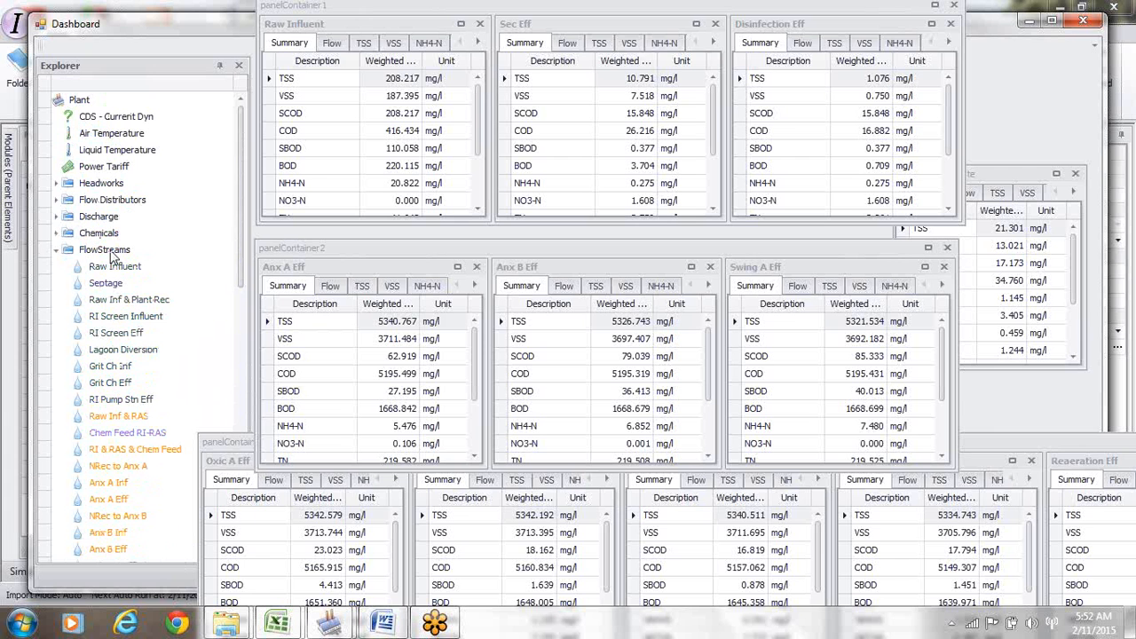
pyautogui.moveTo(238, 231); pyautogui.dragTo(238, 444)
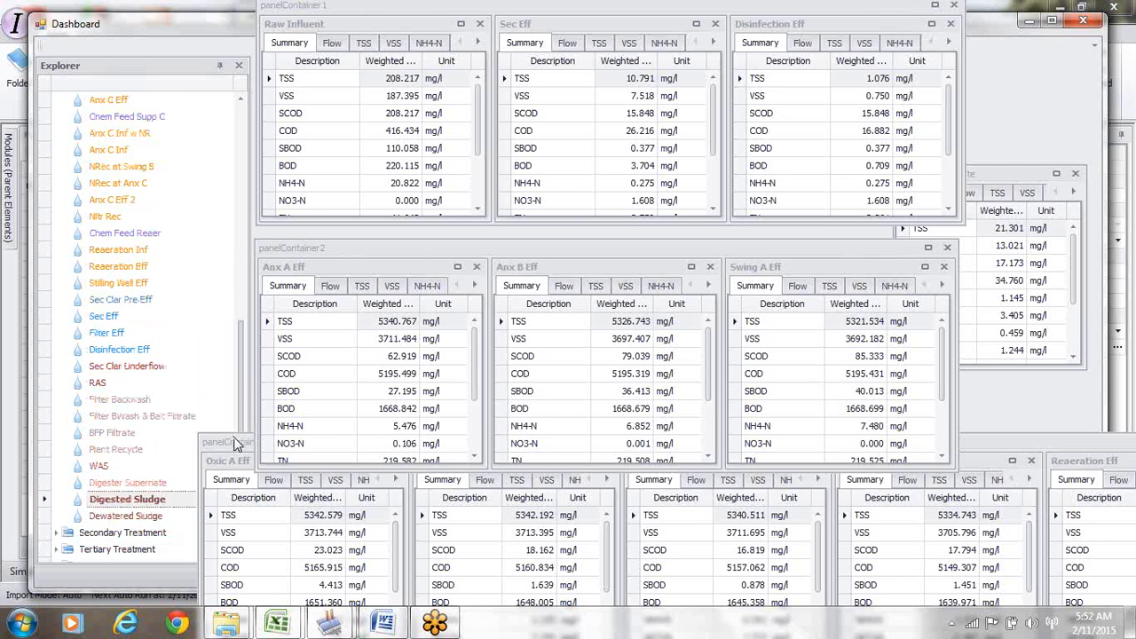
pyautogui.rightClick(106, 503)
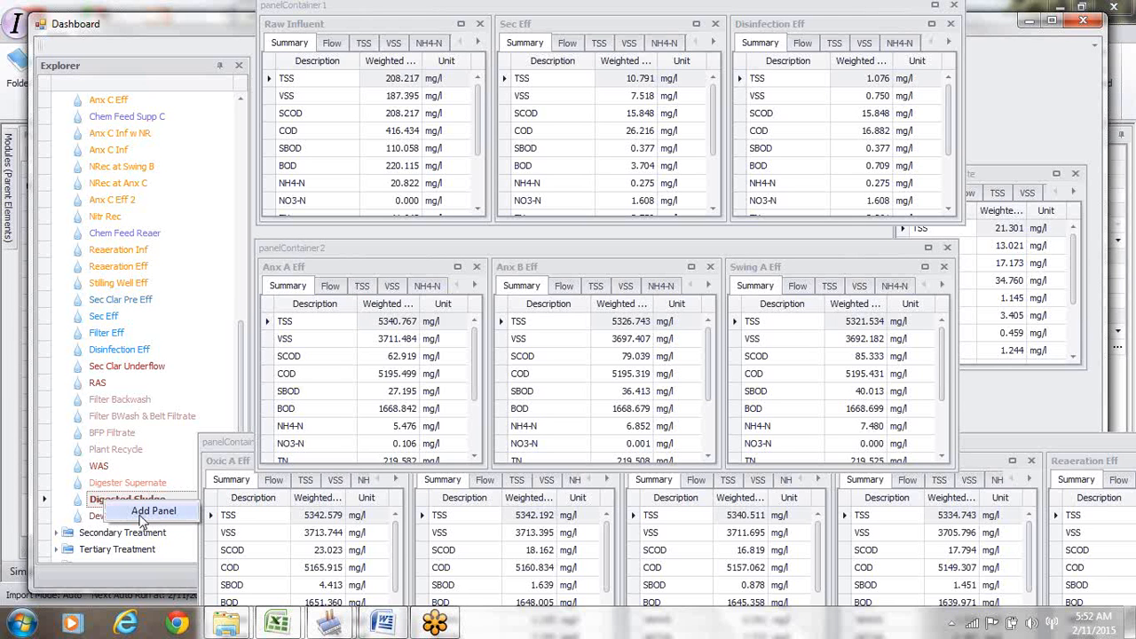
pyautogui.click(142, 513)
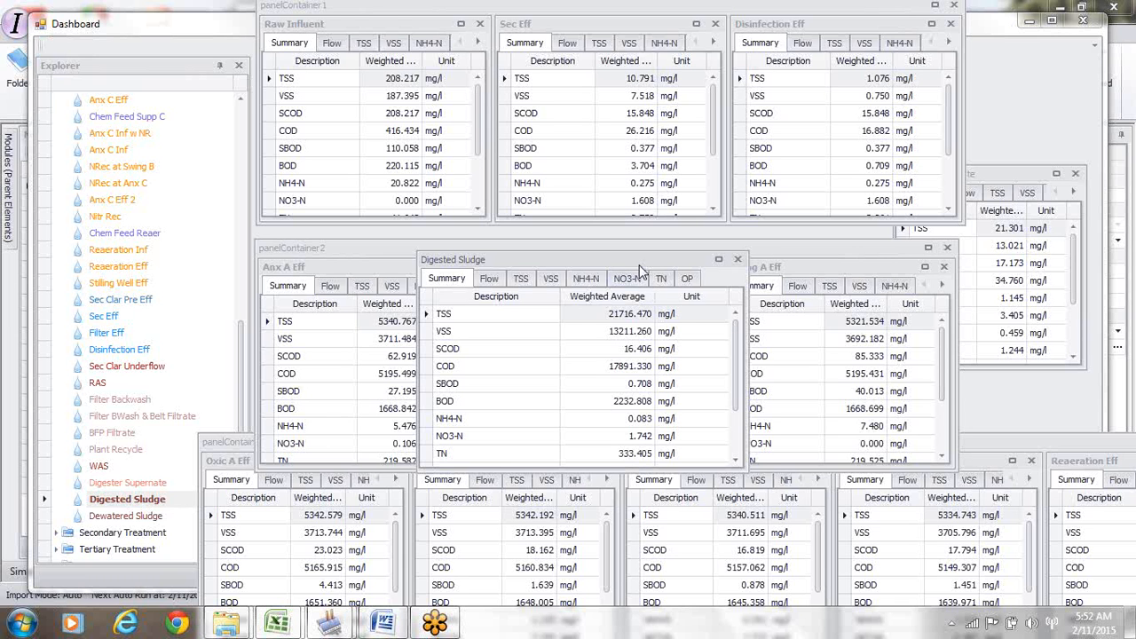
pyautogui.moveTo(639, 259); pyautogui.dragTo(652, 251)
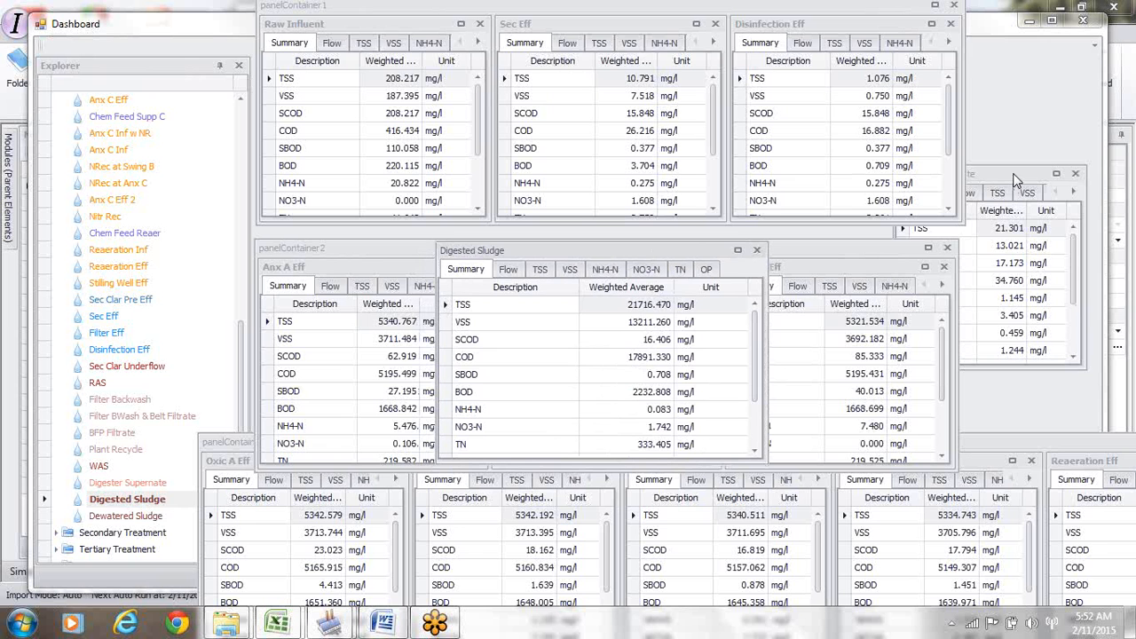
# Dock the Digester Supernate panel to the left of Digested Sludge and widen their shared container
pyautogui.moveTo(1017, 178); pyautogui.dragTo(582, 360)
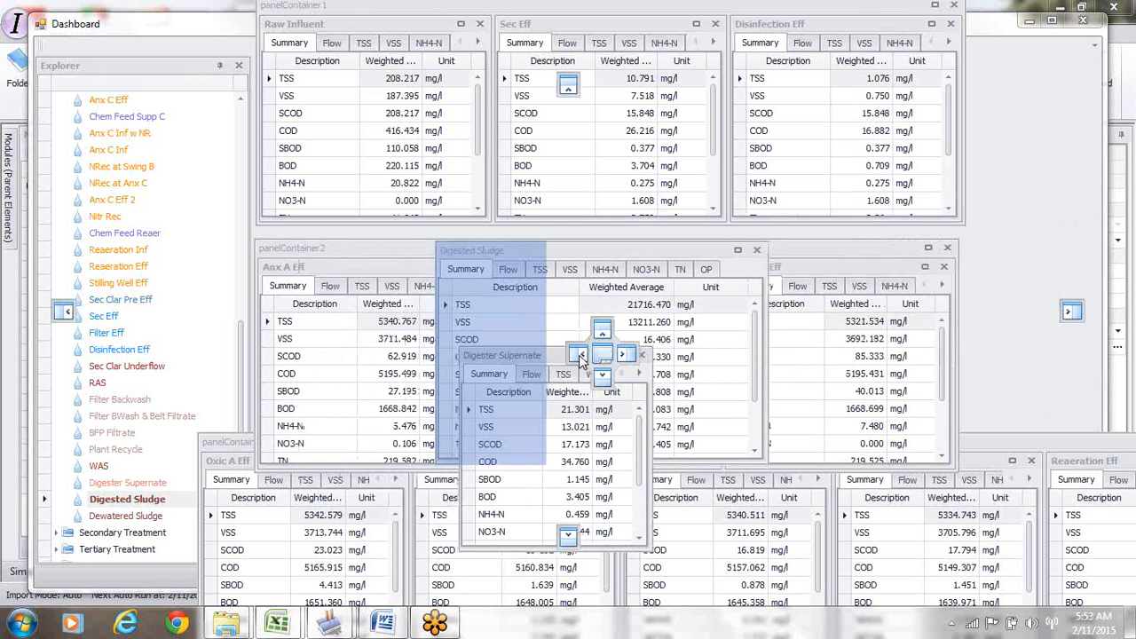
pyautogui.moveTo(582, 359)
pyautogui.mouseDown()
pyautogui.moveTo(472, 321)
pyautogui.moveTo(463, 340)
pyautogui.moveTo(540, 367)
pyautogui.moveTo(583, 360)
pyautogui.mouseUp()
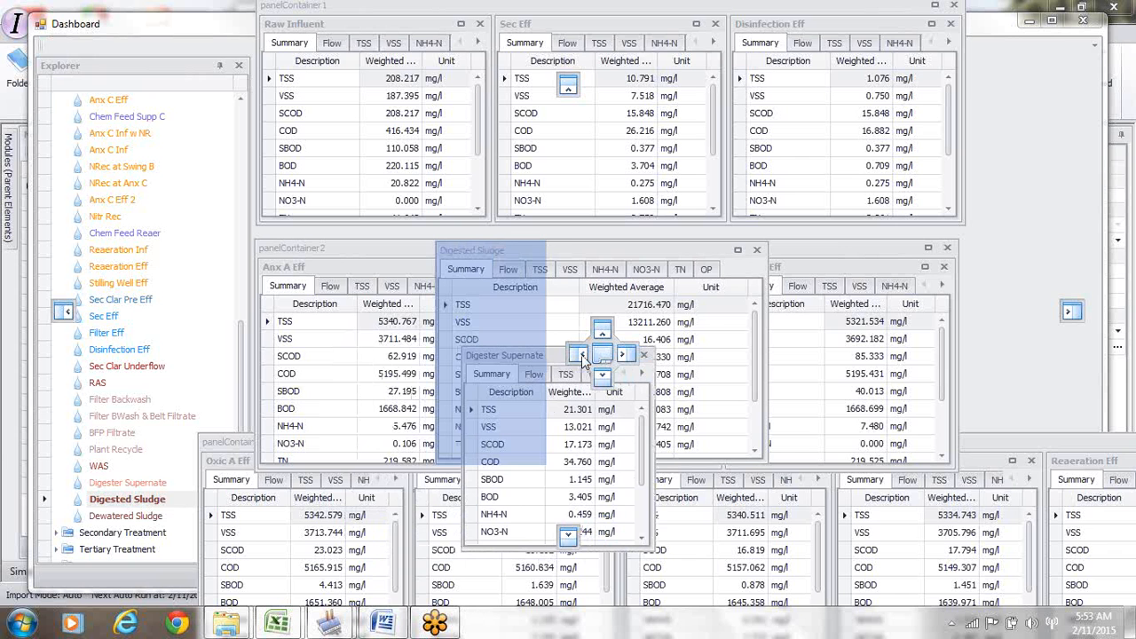
pyautogui.moveTo(583, 361)
pyautogui.mouseDown()
pyautogui.moveTo(604, 348)
pyautogui.moveTo(622, 355)
pyautogui.moveTo(602, 378)
pyautogui.moveTo(582, 359)
pyautogui.mouseUp()
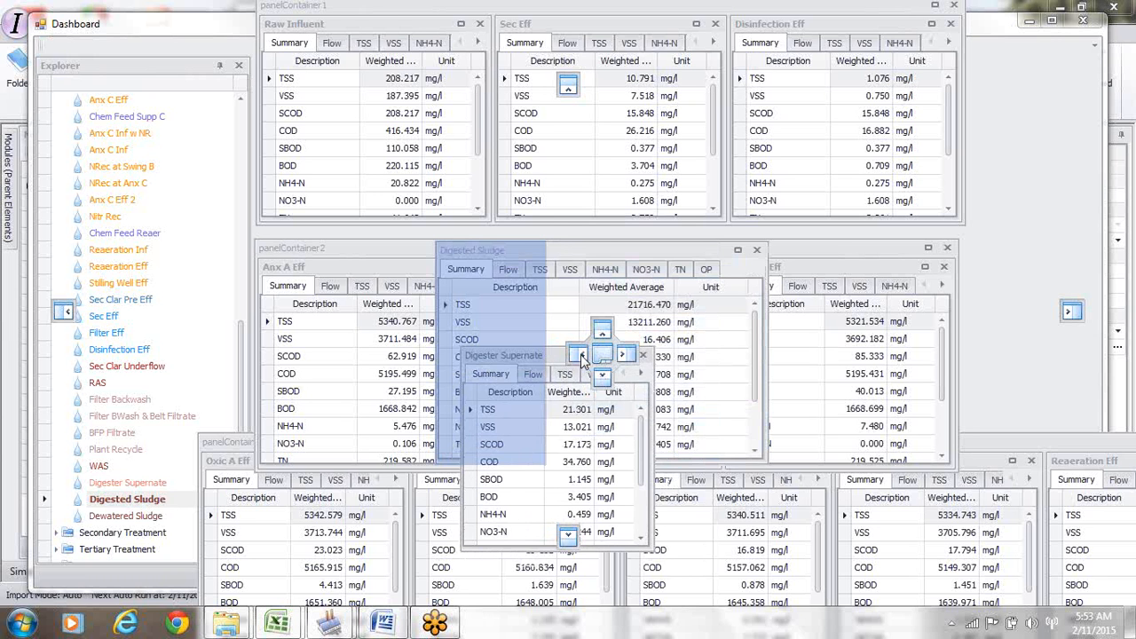
pyautogui.moveTo(582, 359); pyautogui.dragTo(582, 360)
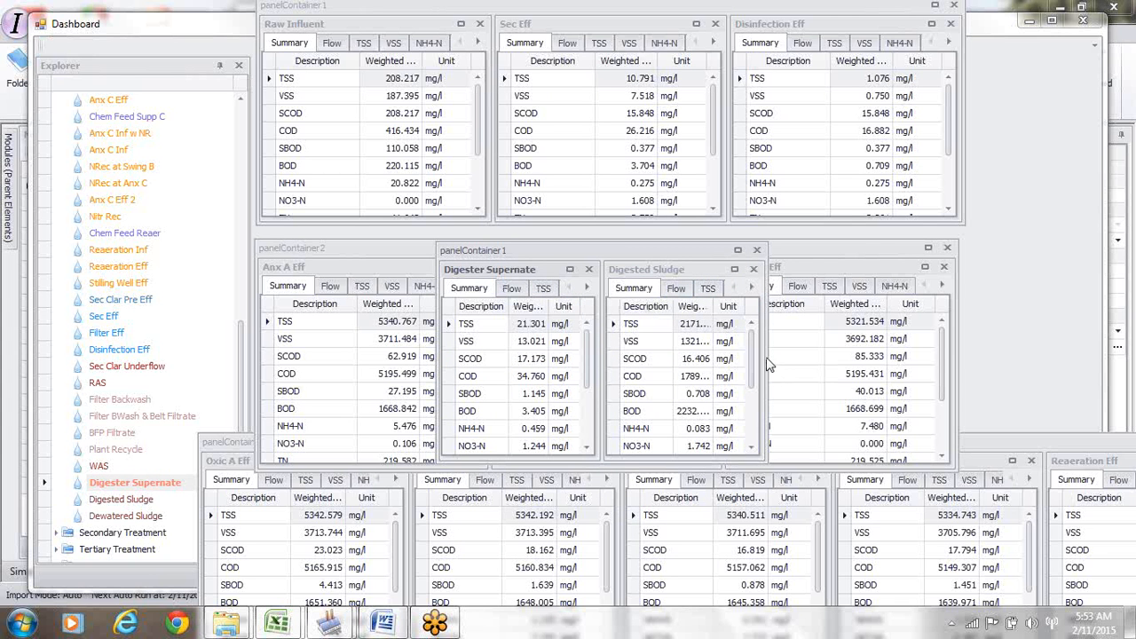
pyautogui.moveTo(765, 357); pyautogui.dragTo(907, 337)
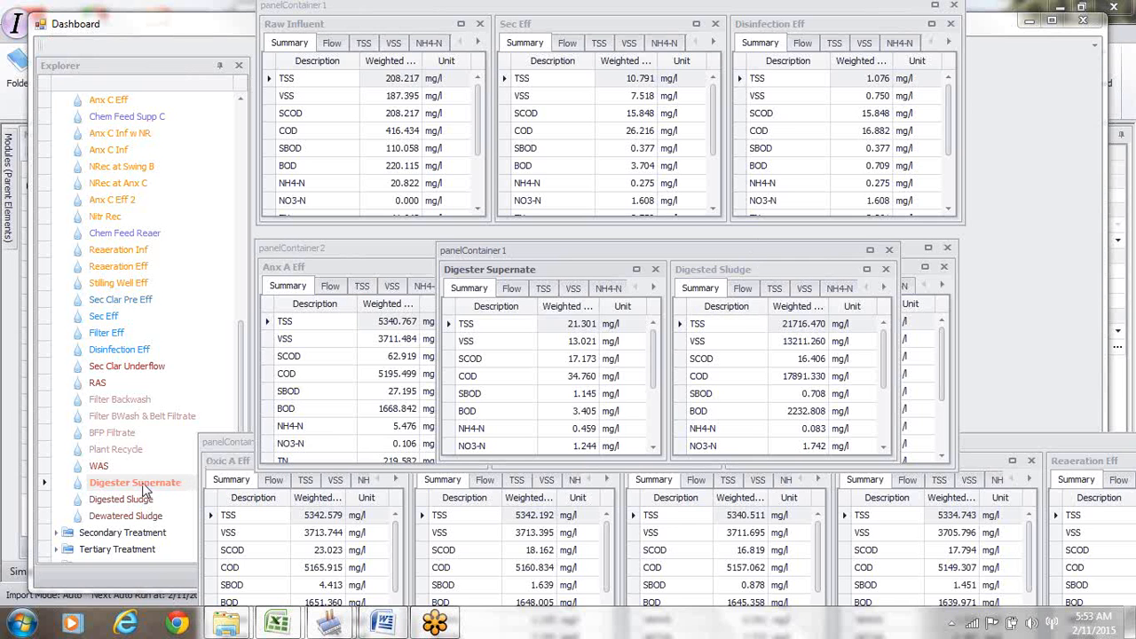
# Add a panel for the Dewatered Sludge flow stream and dock it to the right of the Digested Sludge panel
pyautogui.click(121, 502)
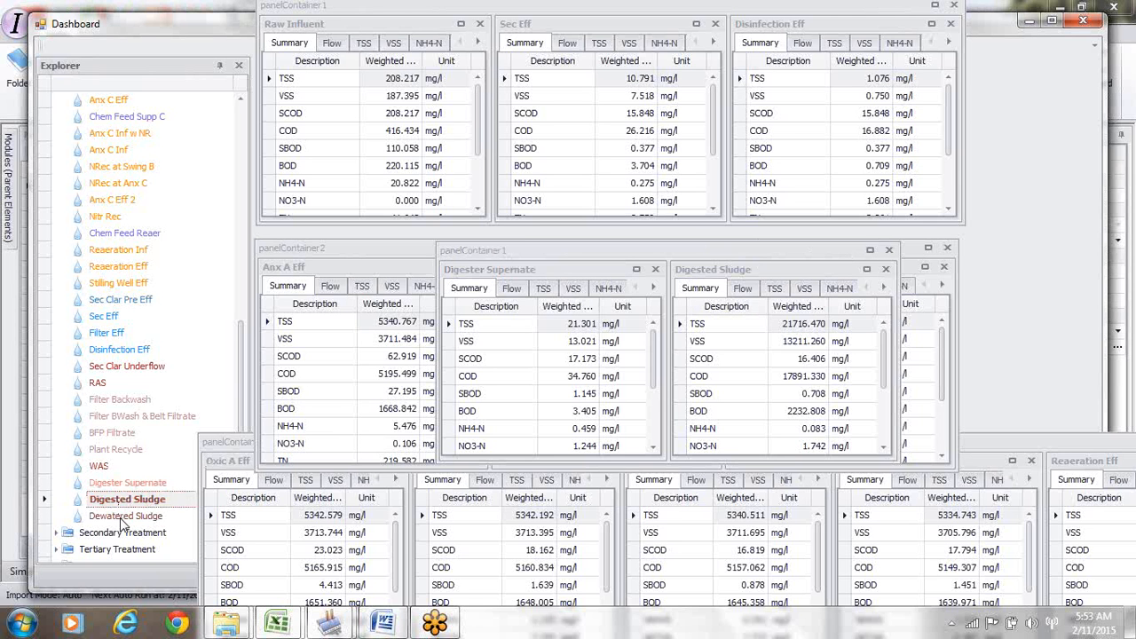
pyautogui.click(121, 519)
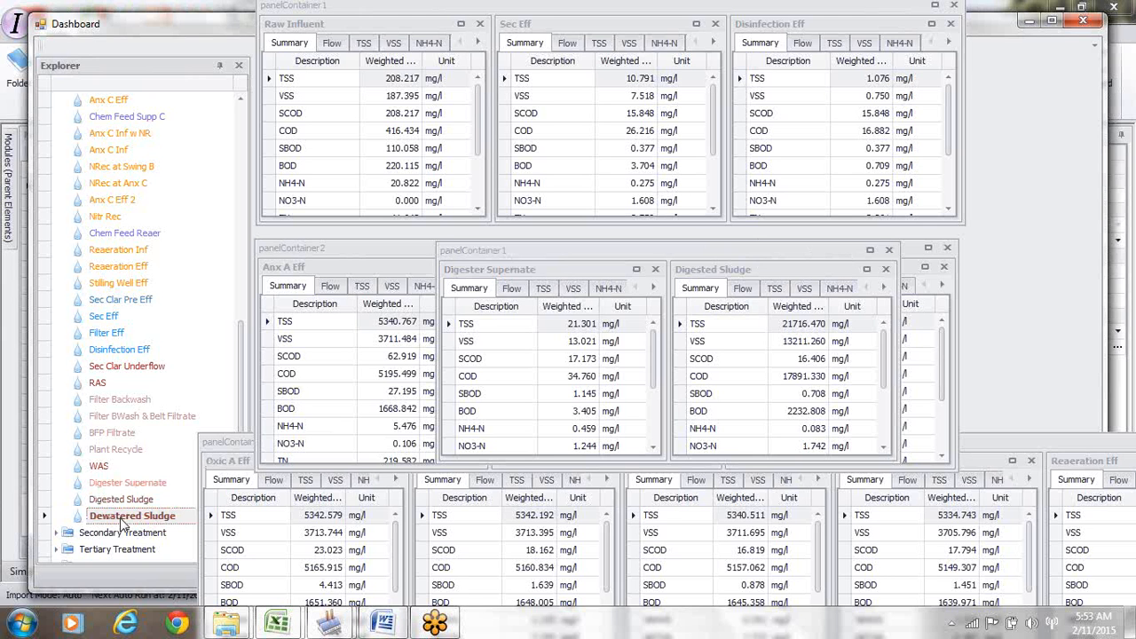
pyautogui.rightClick(122, 522)
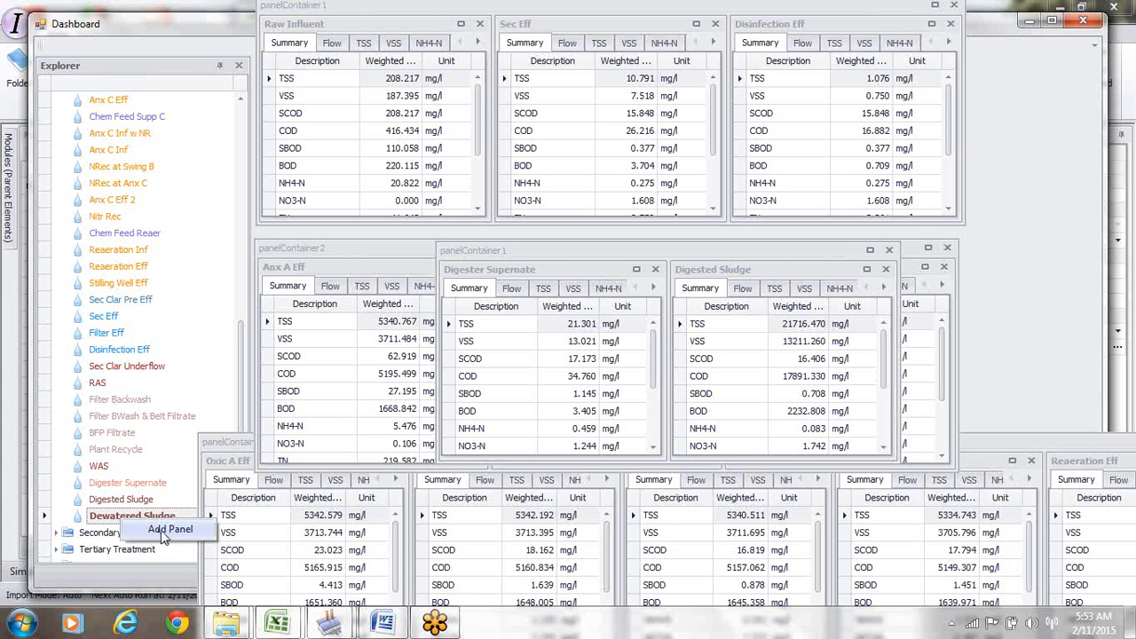
pyautogui.click(162, 533)
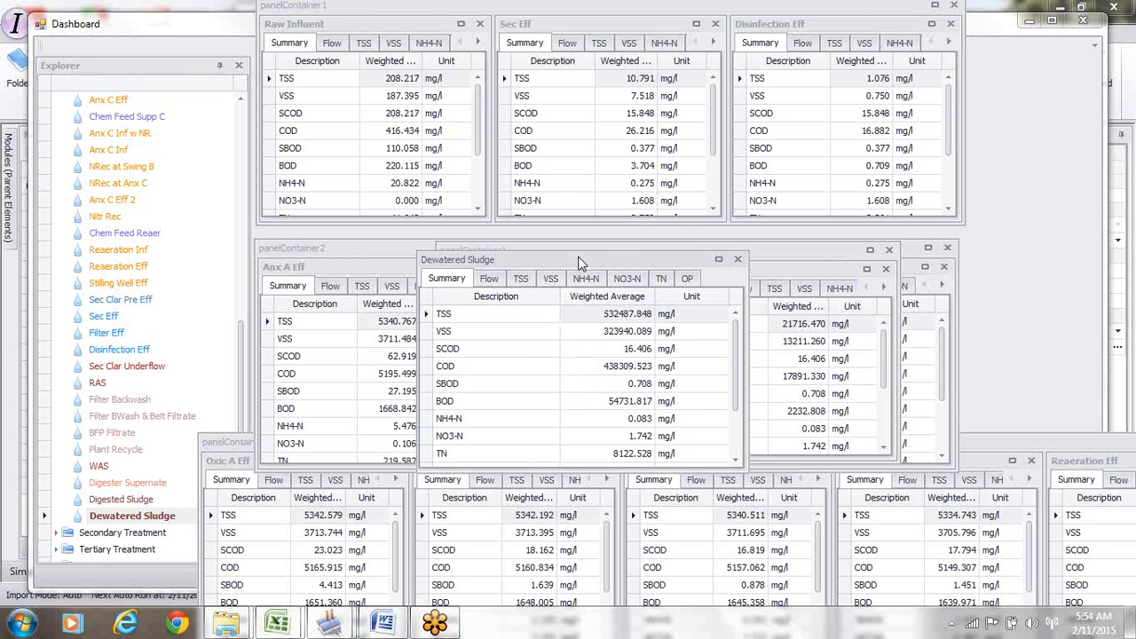
pyautogui.moveTo(579, 263); pyautogui.dragTo(806, 363)
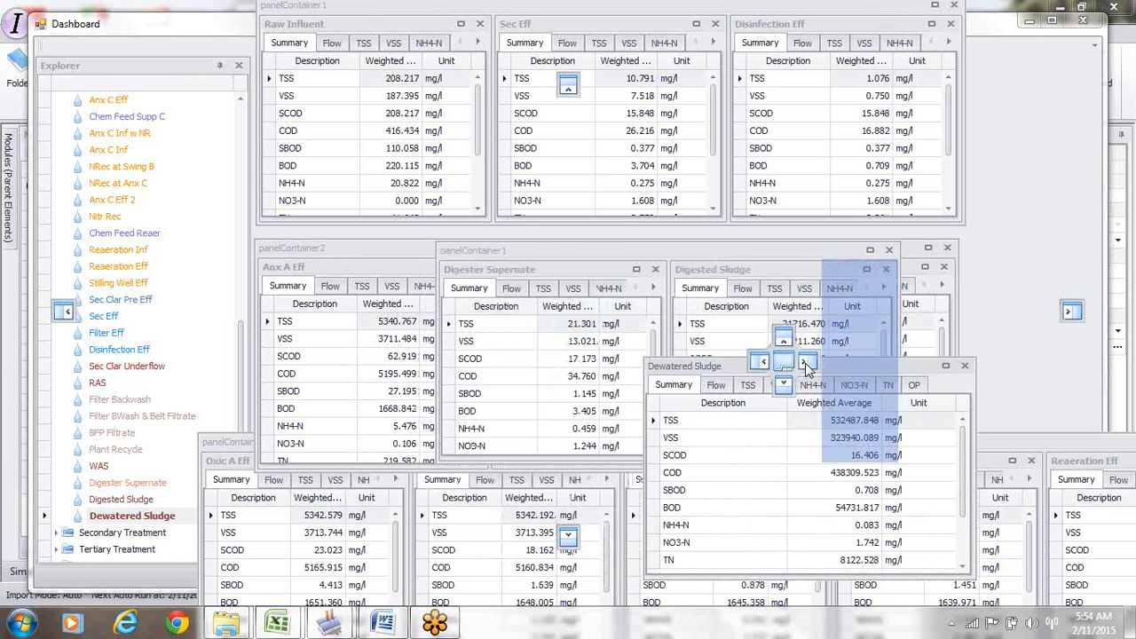
pyautogui.moveTo(807, 363); pyautogui.dragTo(806, 365)
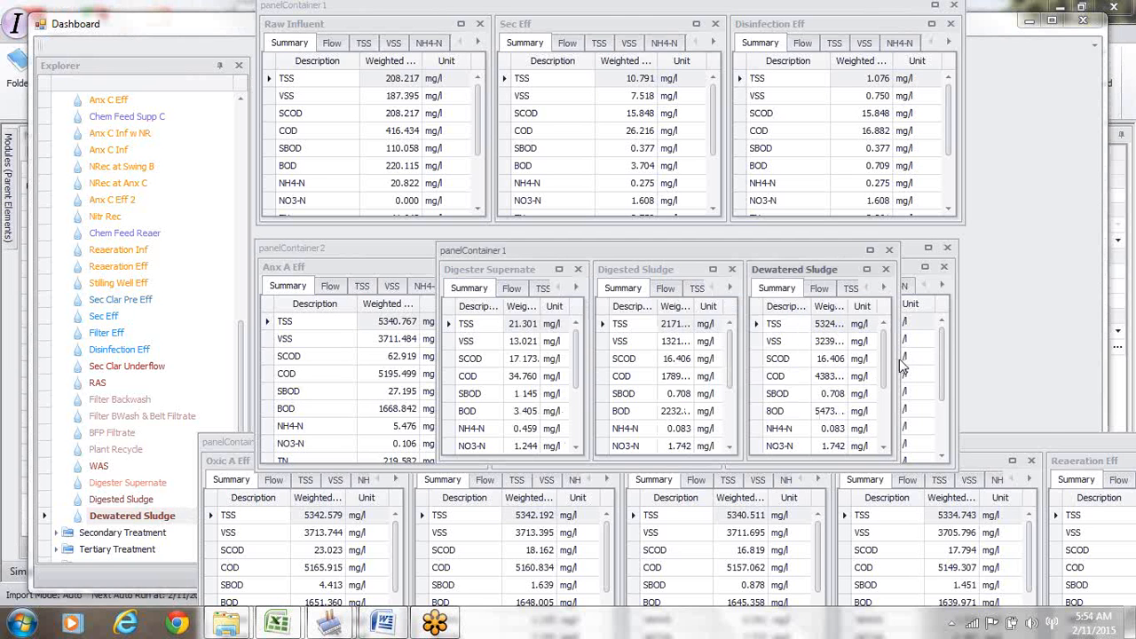
# Enlarge and reposition the Digester Supernate, Digested Sludge and Dewatered Sludge container, and show the Flow chart in all three panels
pyautogui.moveTo(903, 360); pyautogui.dragTo(1102, 347)
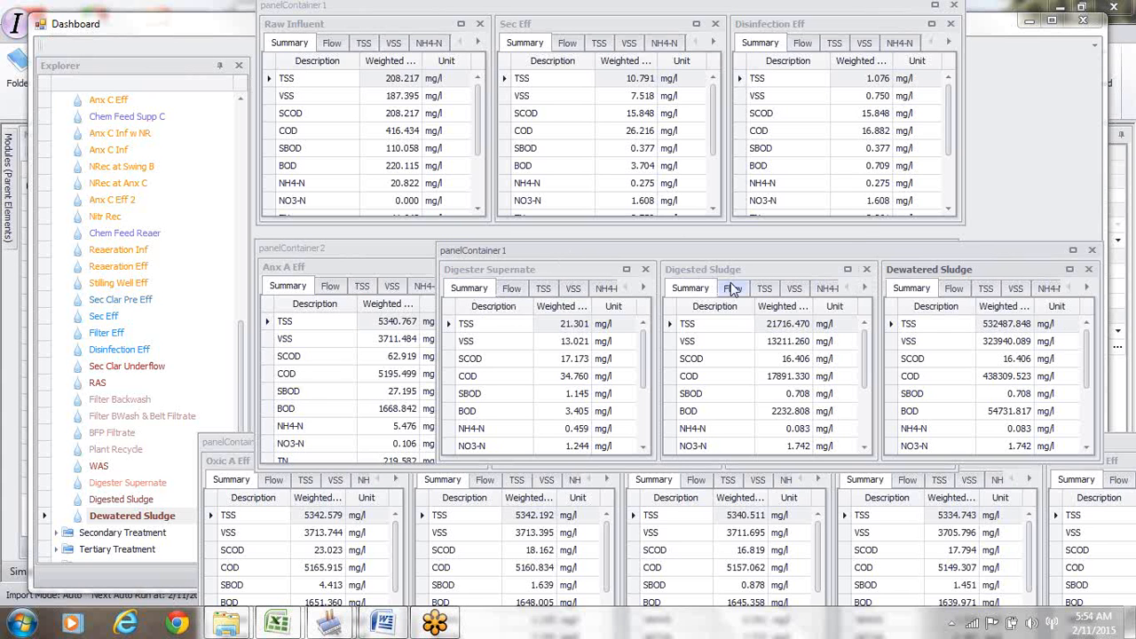
pyautogui.moveTo(845, 253); pyautogui.dragTo(792, 147)
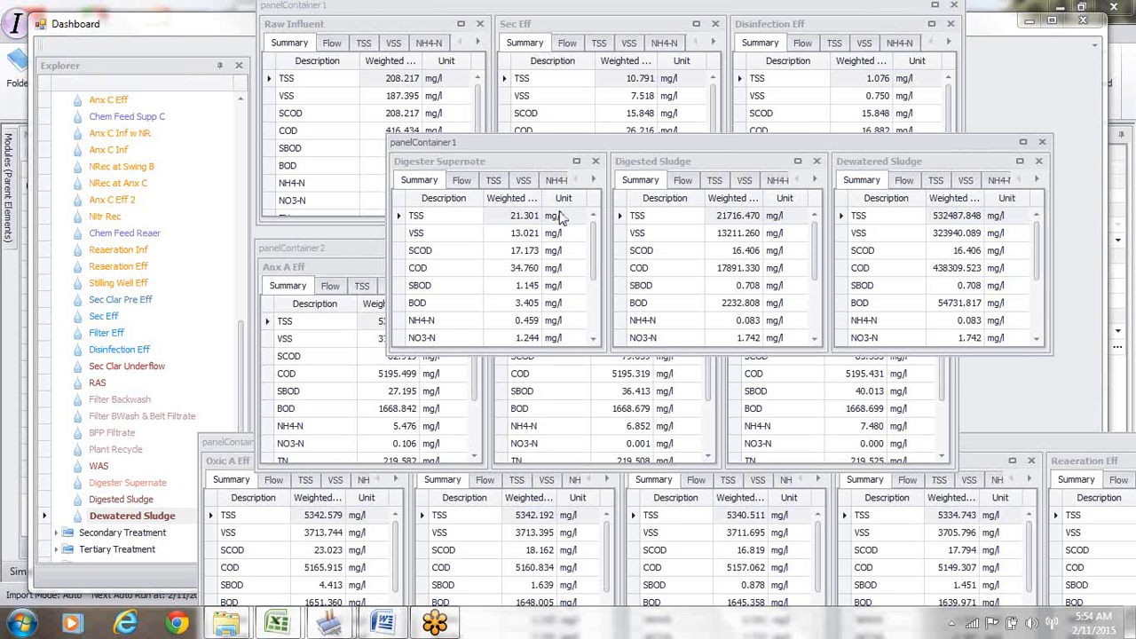
pyautogui.click(462, 181)
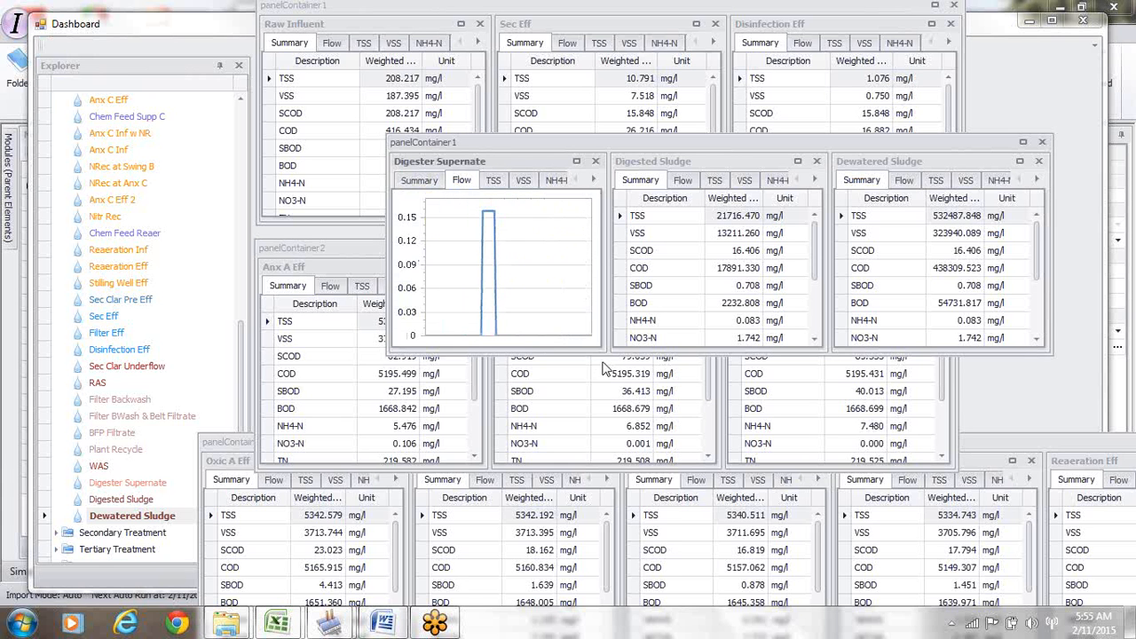
pyautogui.moveTo(590, 356); pyautogui.dragTo(591, 398)
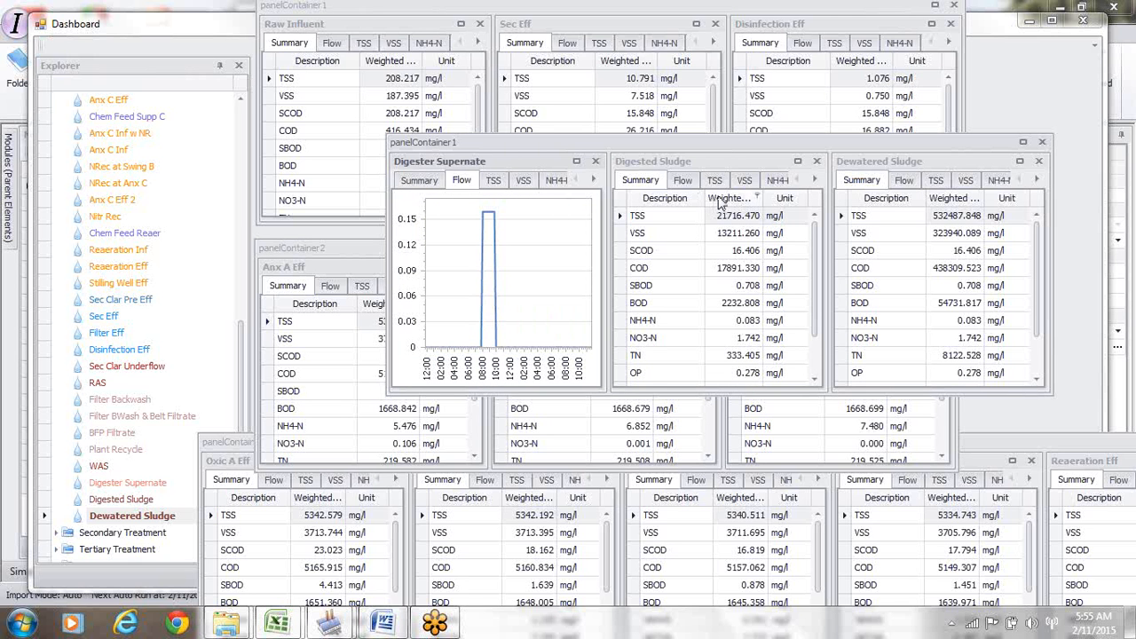
pyautogui.click(682, 181)
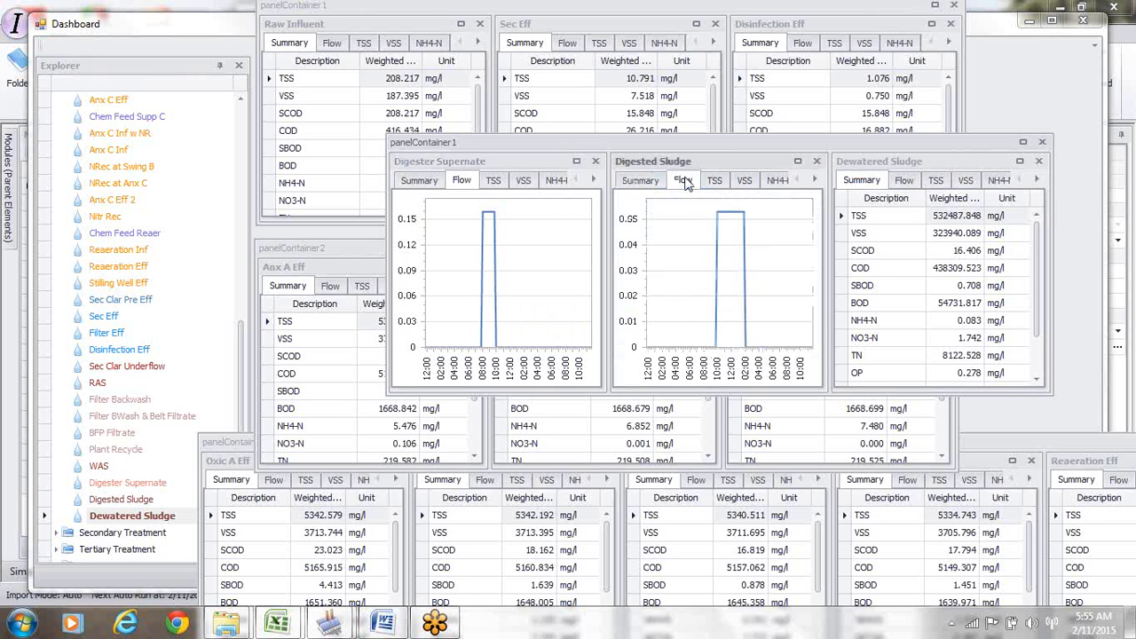
pyautogui.click(906, 181)
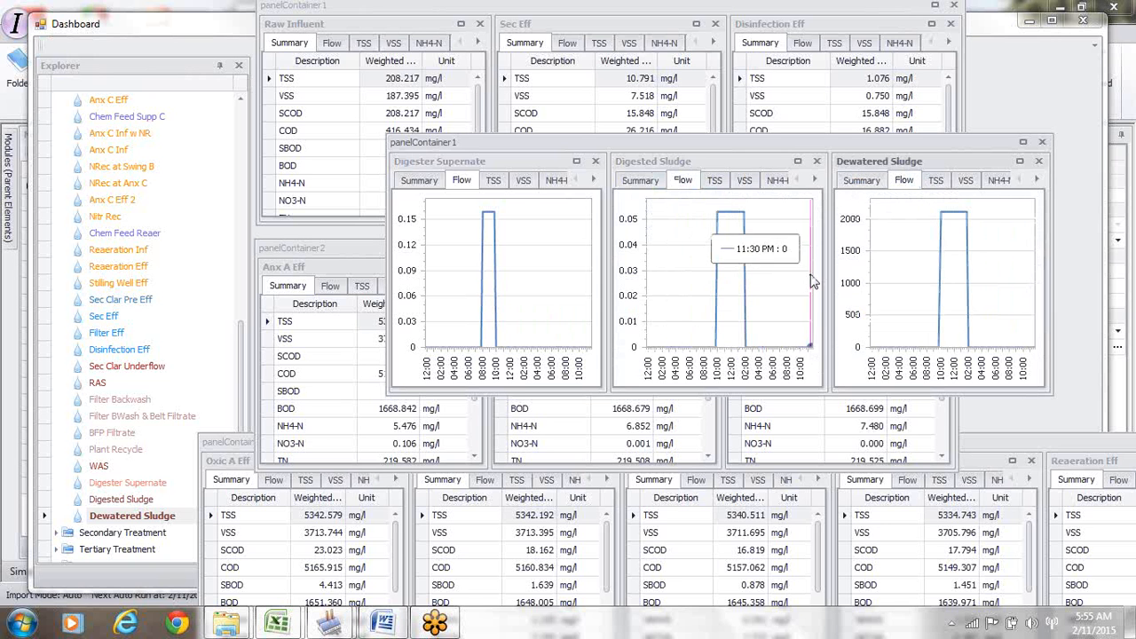
# Show the NH4-N chart in the Digester Supernate, Digested Sludge and Dewatered Sludge panels
pyautogui.click(555, 182)
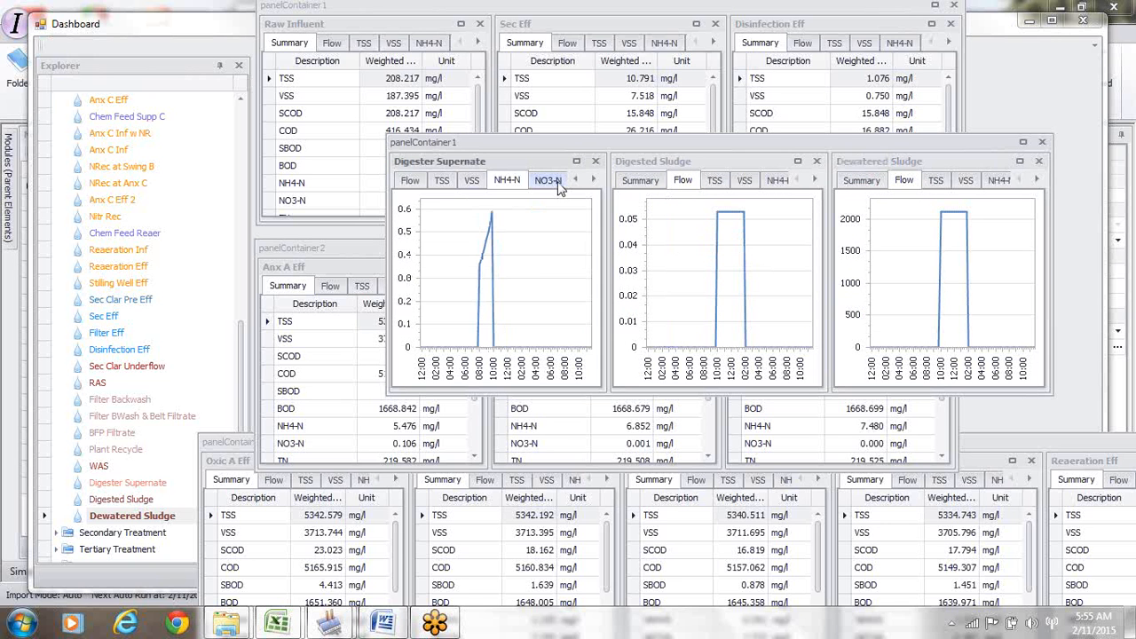
pyautogui.click(776, 182)
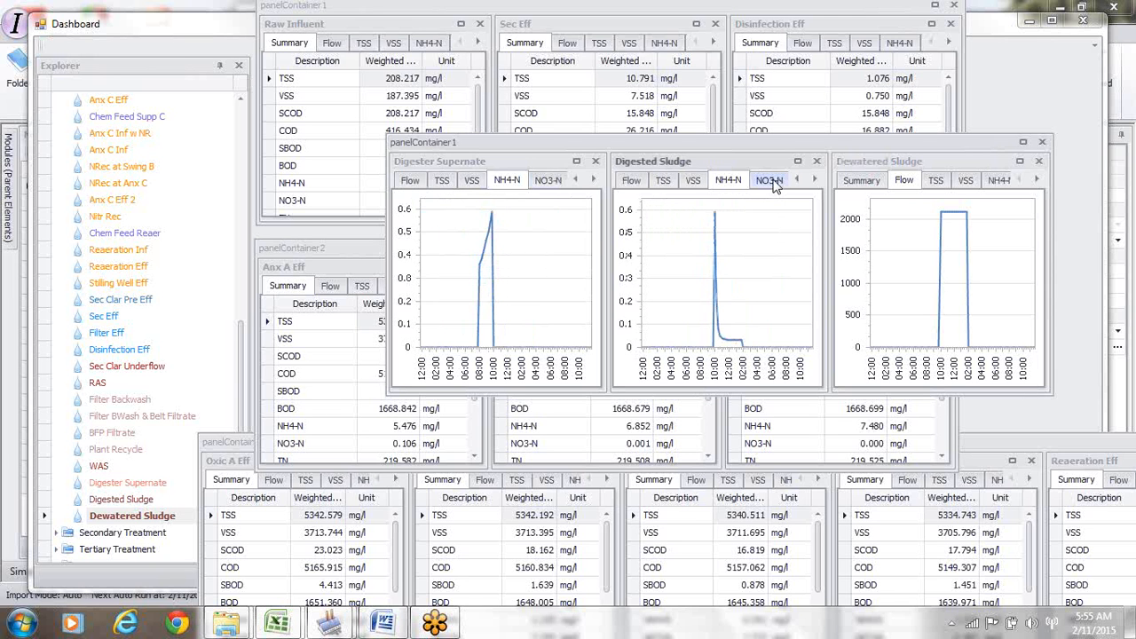
pyautogui.click(990, 181)
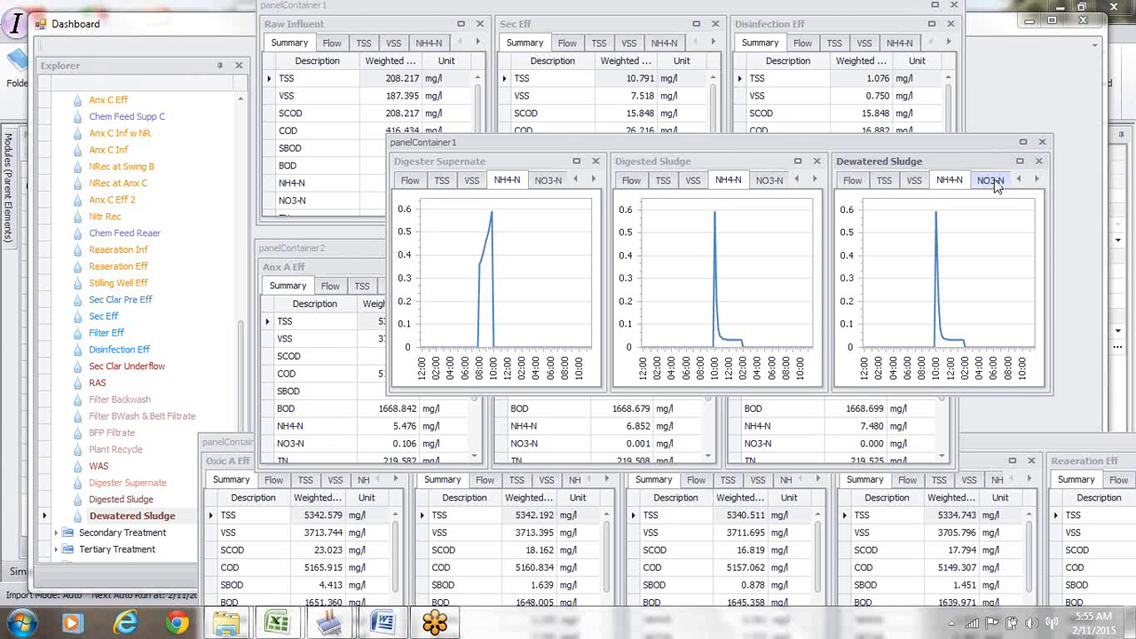
# Switch the Dewatered Sludge, Digested Sludge and Digester Supernate panels to their NO3-N charts
pyautogui.click(993, 182)
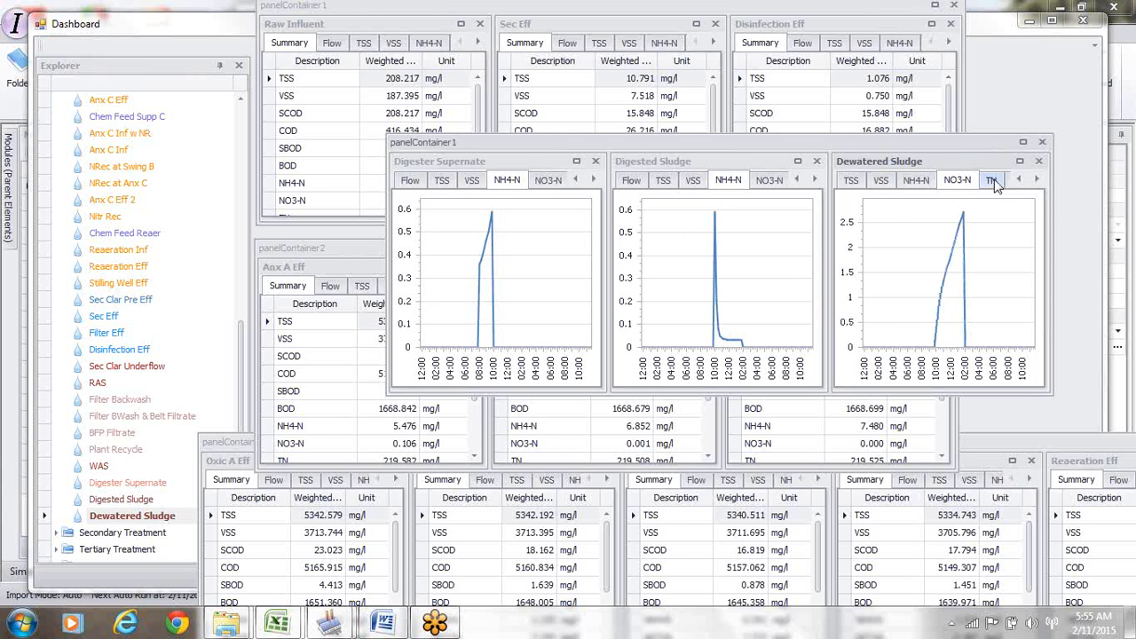
pyautogui.moveTo(945, 251)
pyautogui.click(772, 183)
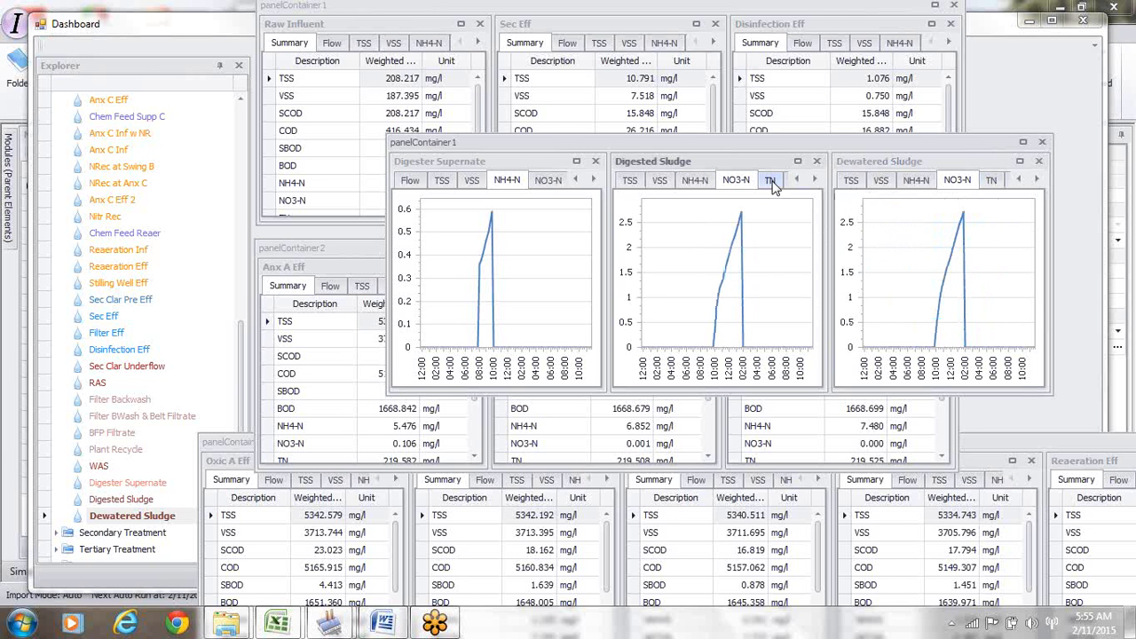
pyautogui.click(555, 182)
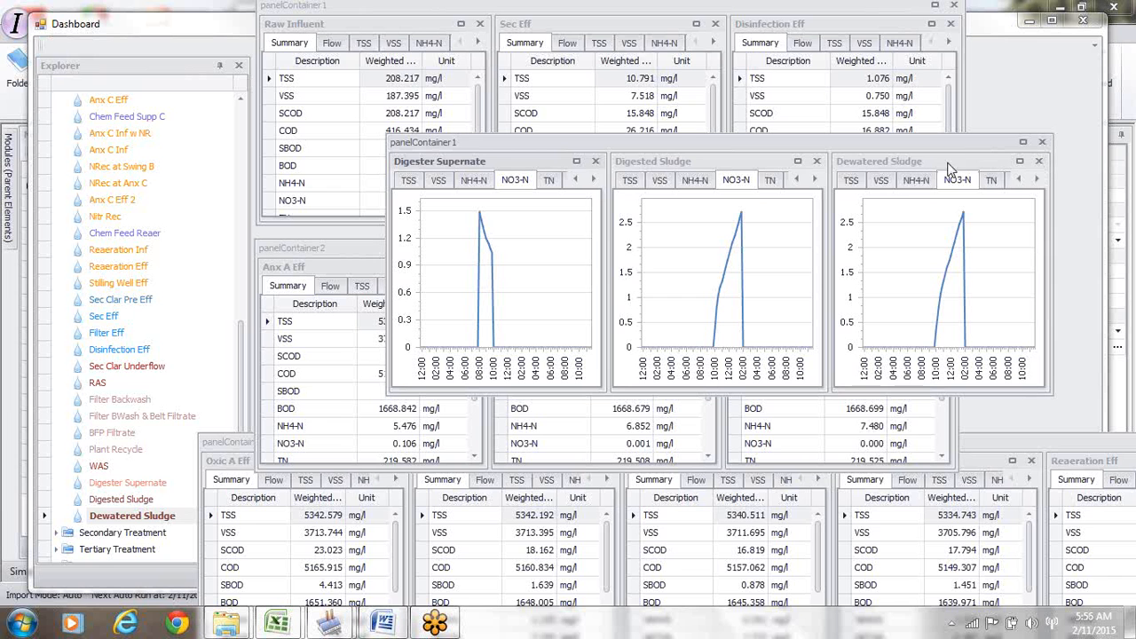
# Remove the Dewatered Sludge panel, then narrow the remaining two-panel container and move it below the Raw Influent, Sec Eff and Disinfection Eff row
pyautogui.click(1039, 164)
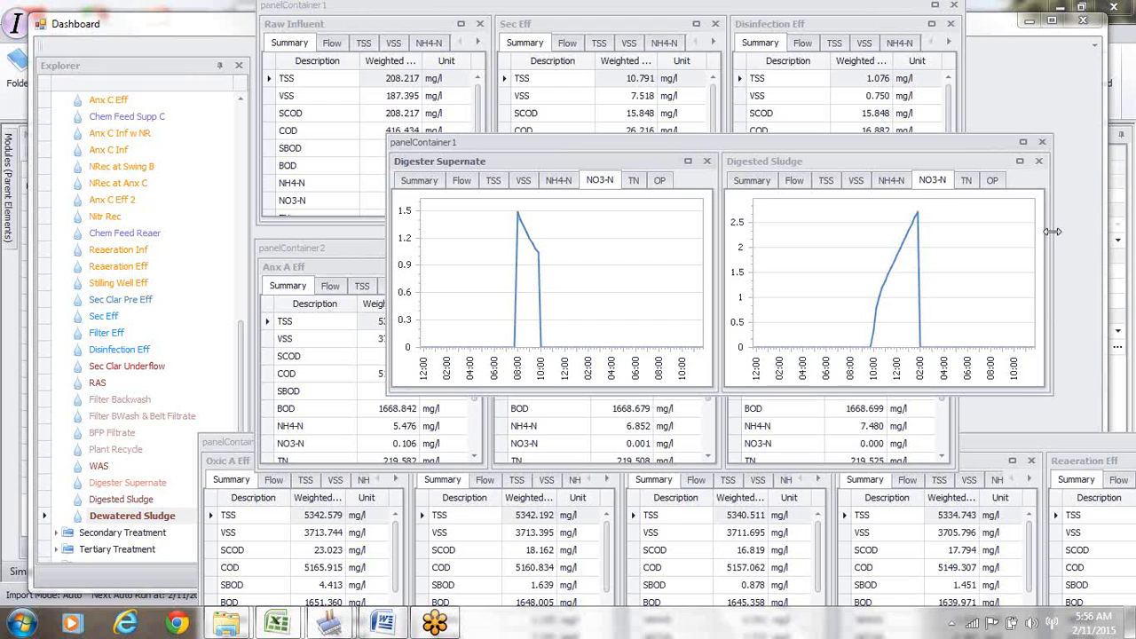
pyautogui.moveTo(1052, 232); pyautogui.dragTo(941, 230)
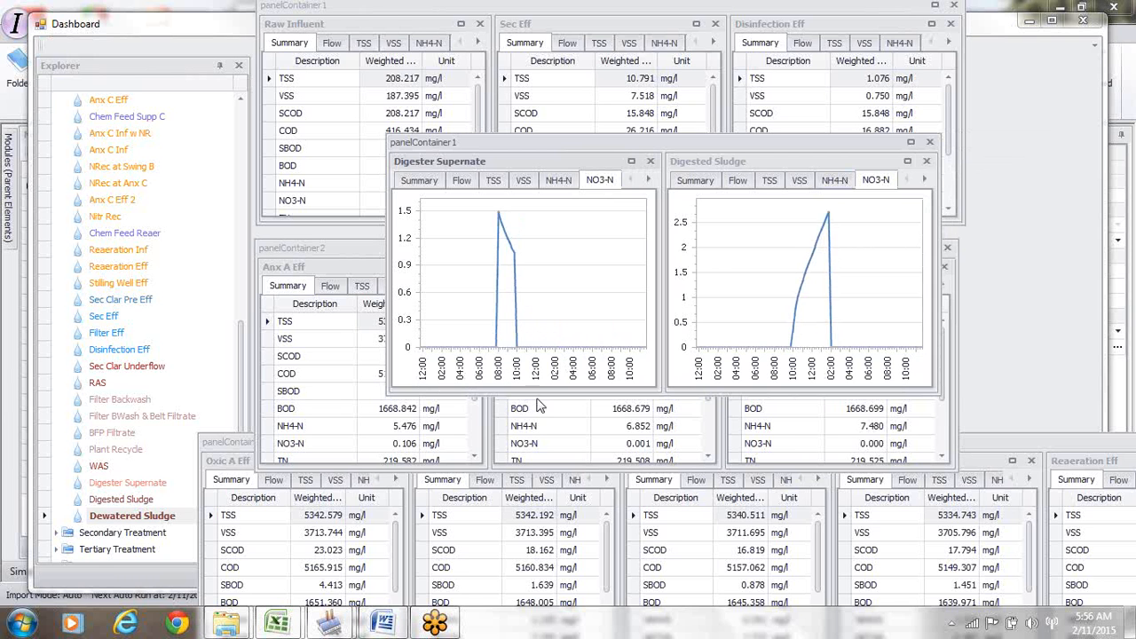
pyautogui.moveTo(537, 395); pyautogui.dragTo(536, 397)
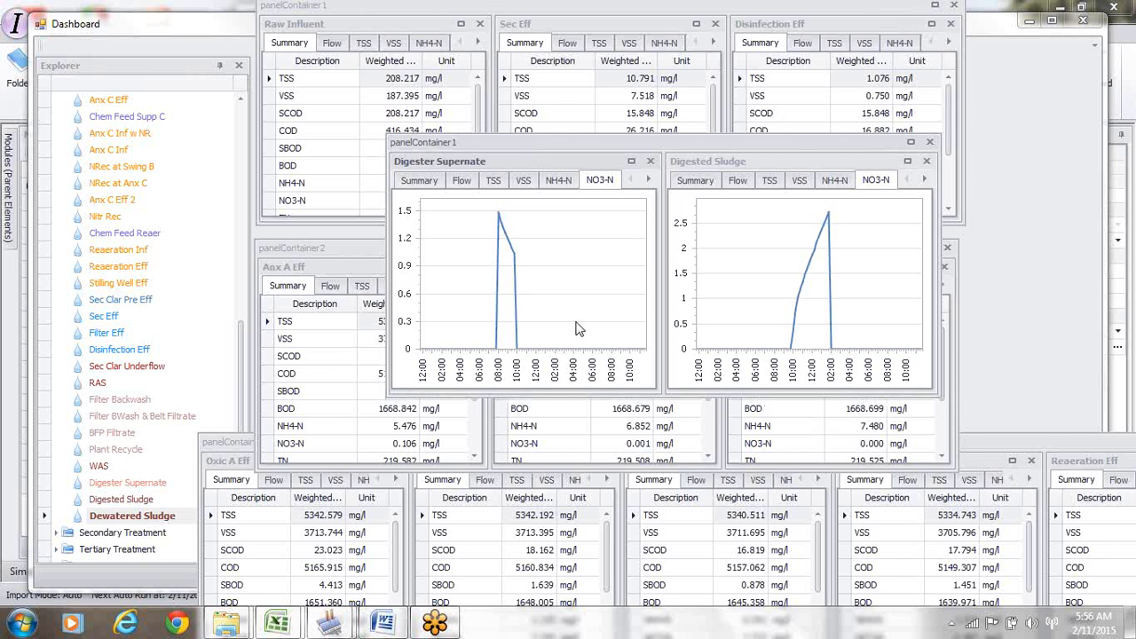
pyautogui.moveTo(671, 145); pyautogui.dragTo(915, 294)
pyautogui.moveTo(909, 287); pyautogui.dragTo(818, 277)
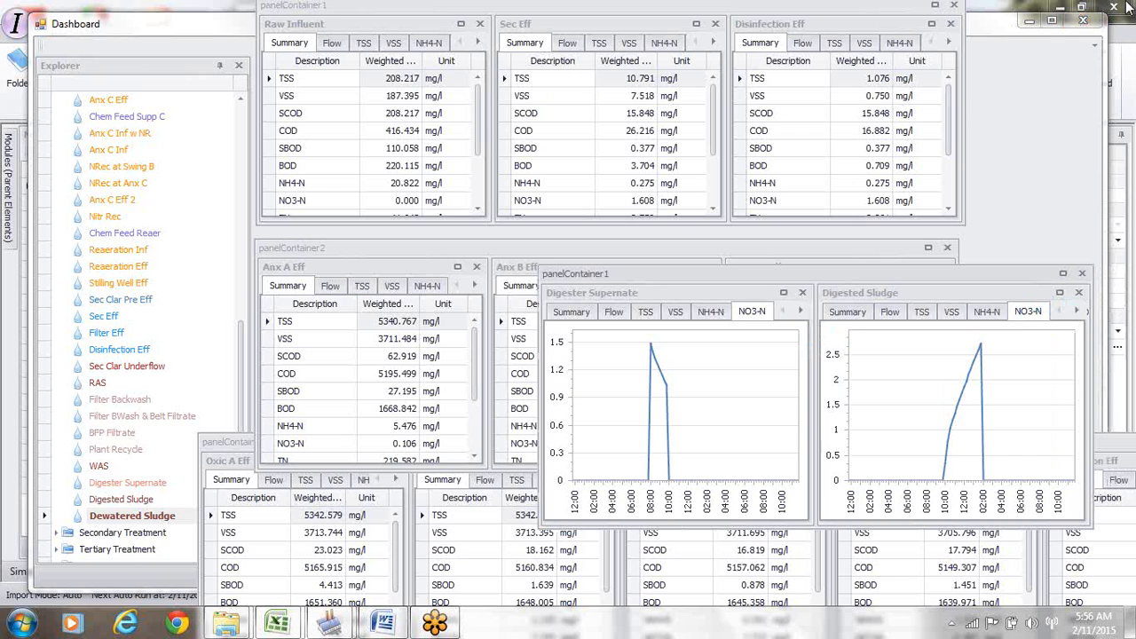
# Close the dynamic dashboard with its layout saved, and open the dashboard of the CSS - Current St State scenario
pyautogui.click(1087, 27)
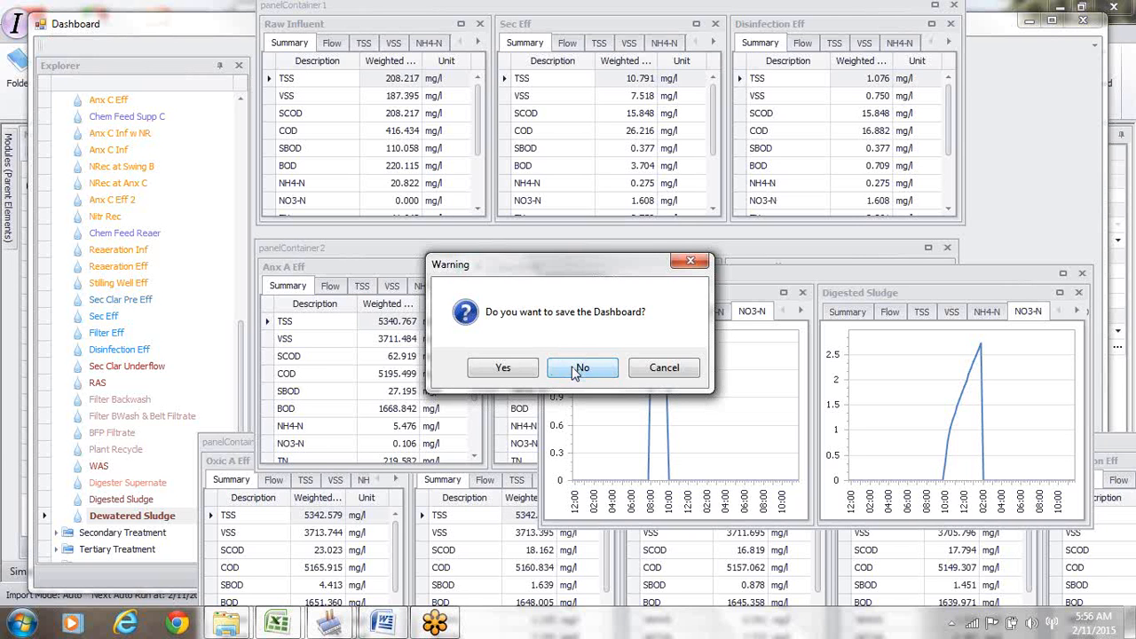
pyautogui.click(504, 368)
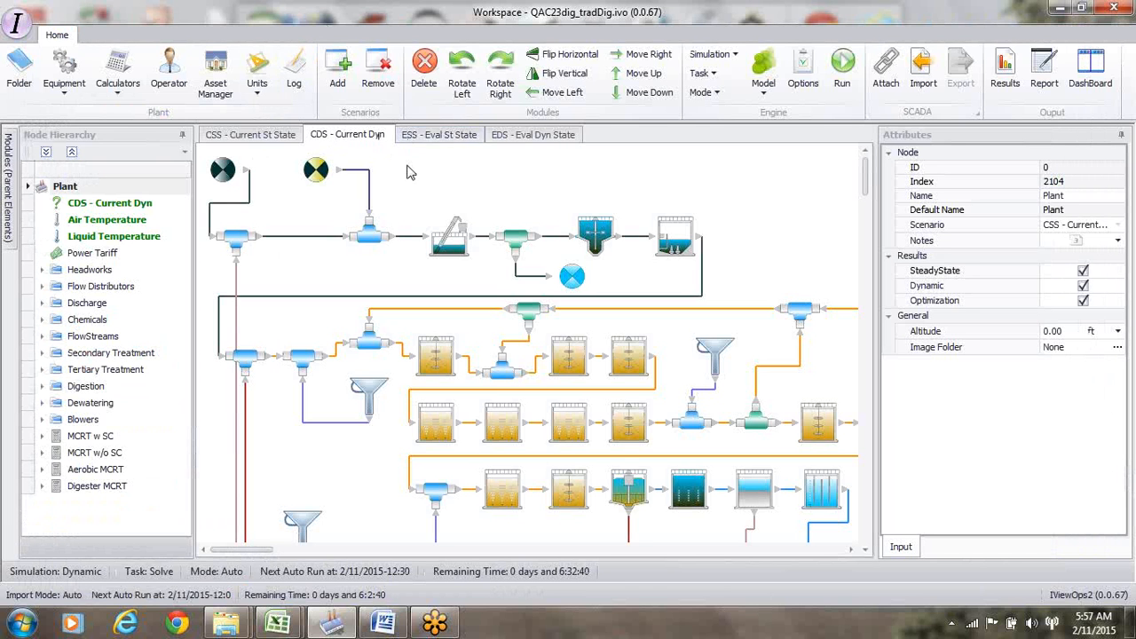
pyautogui.click(274, 142)
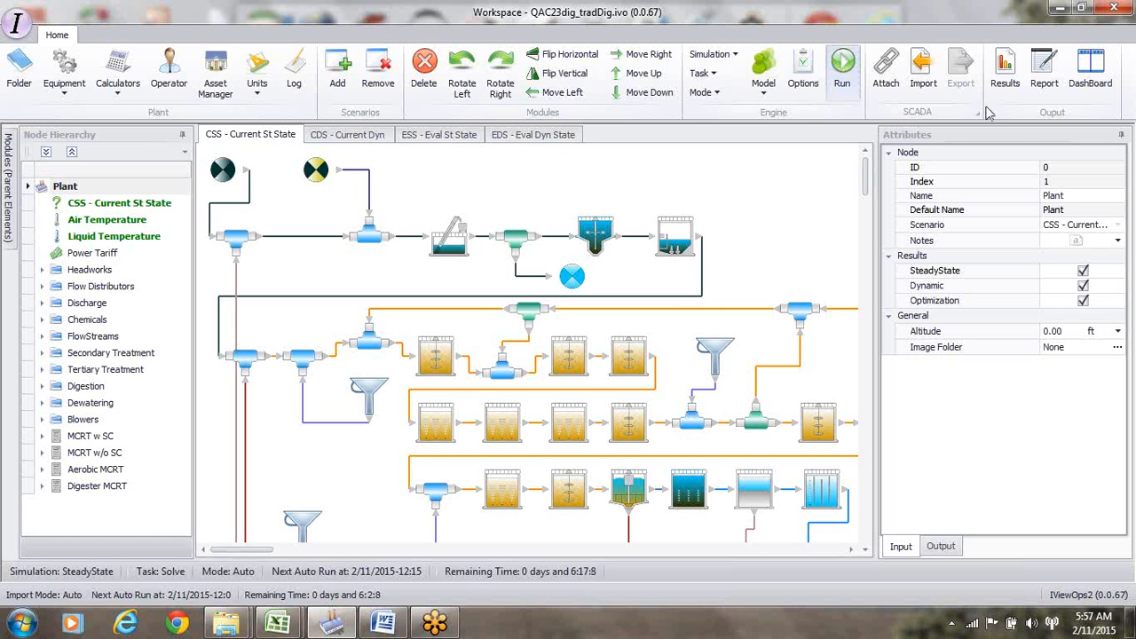
pyautogui.click(1091, 76)
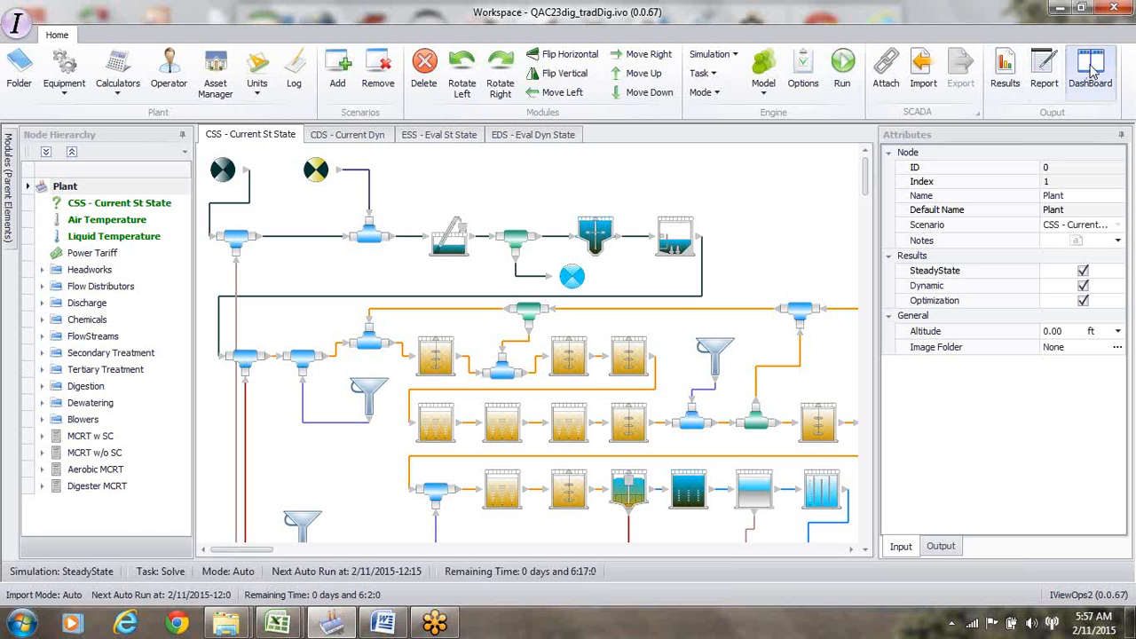
pyautogui.click(1092, 75)
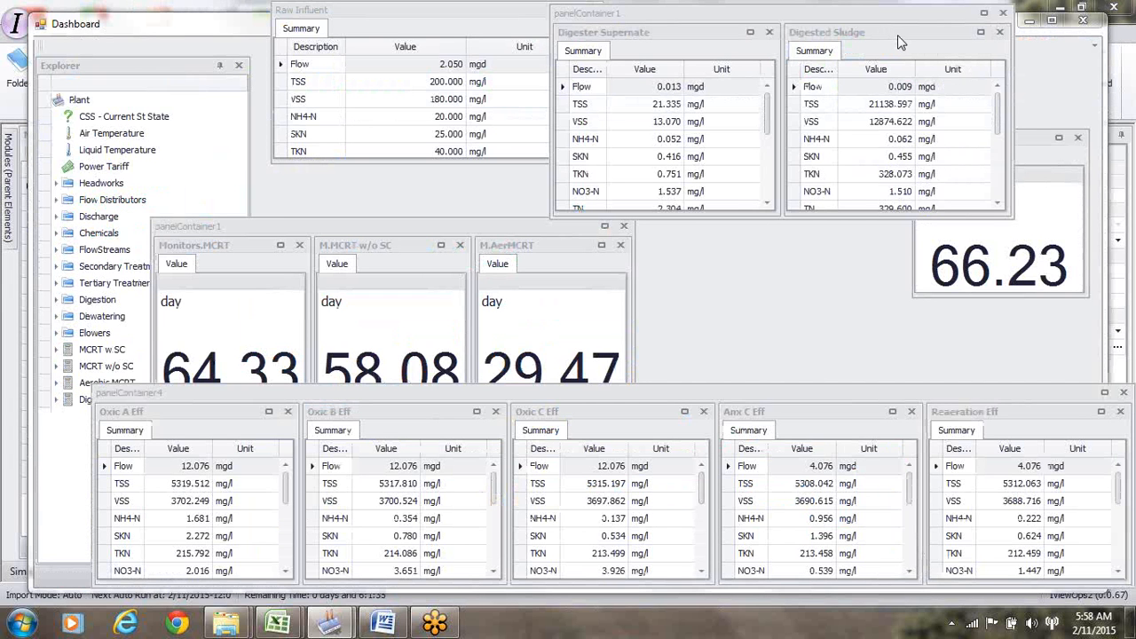
# Spread the MCRT and digester panels apart over the right half of the dashboard, and narrow the Raw Influent panel beside the Explorer
pyautogui.moveTo(897, 34); pyautogui.dragTo(939, 223)
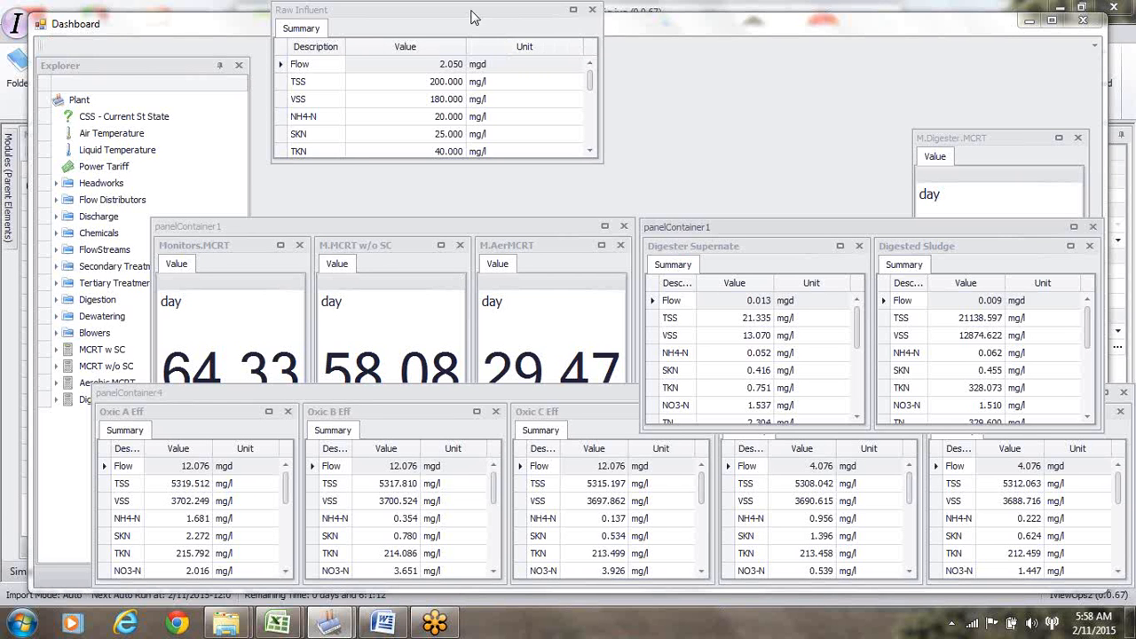
pyautogui.moveTo(472, 12); pyautogui.dragTo(447, 25)
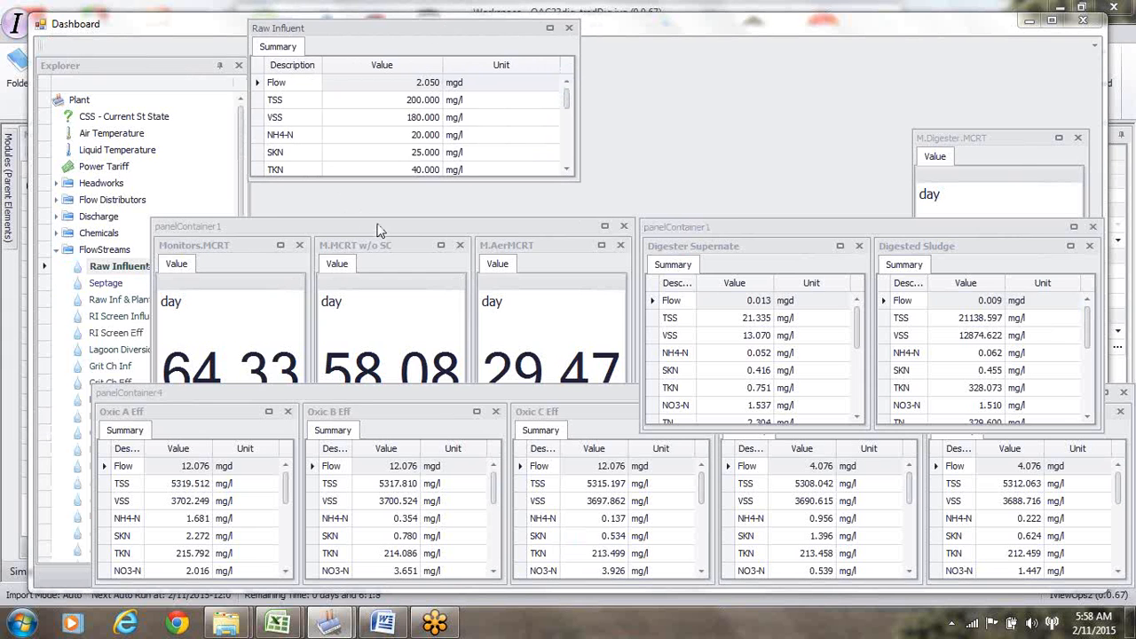
pyautogui.moveTo(387, 223); pyautogui.dragTo(845, 7)
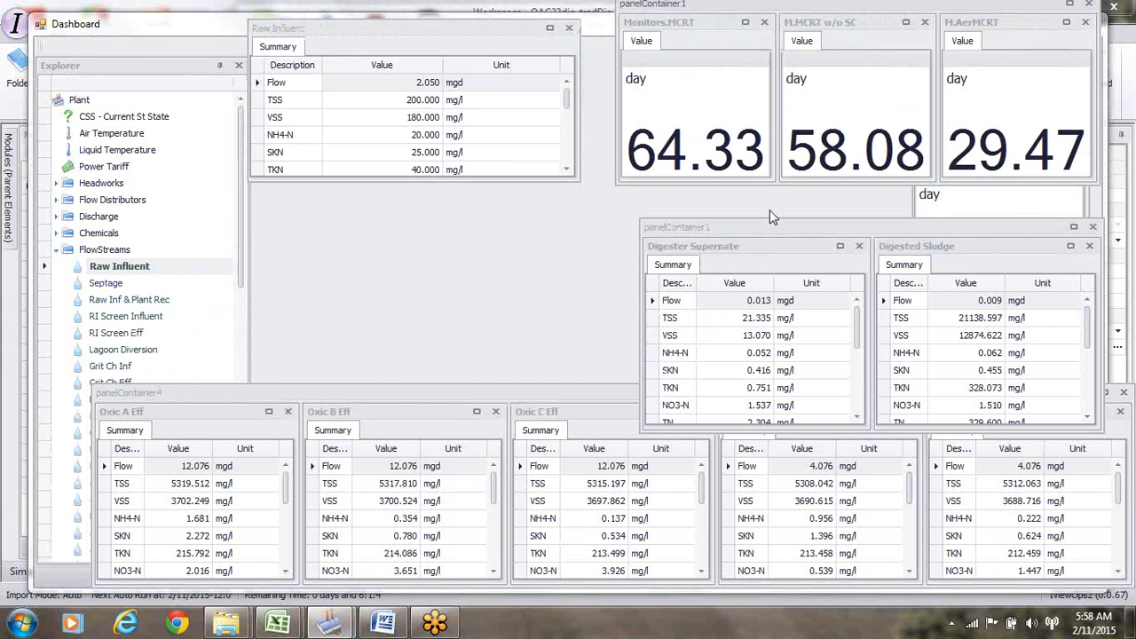
pyautogui.moveTo(779, 225); pyautogui.dragTo(821, 372)
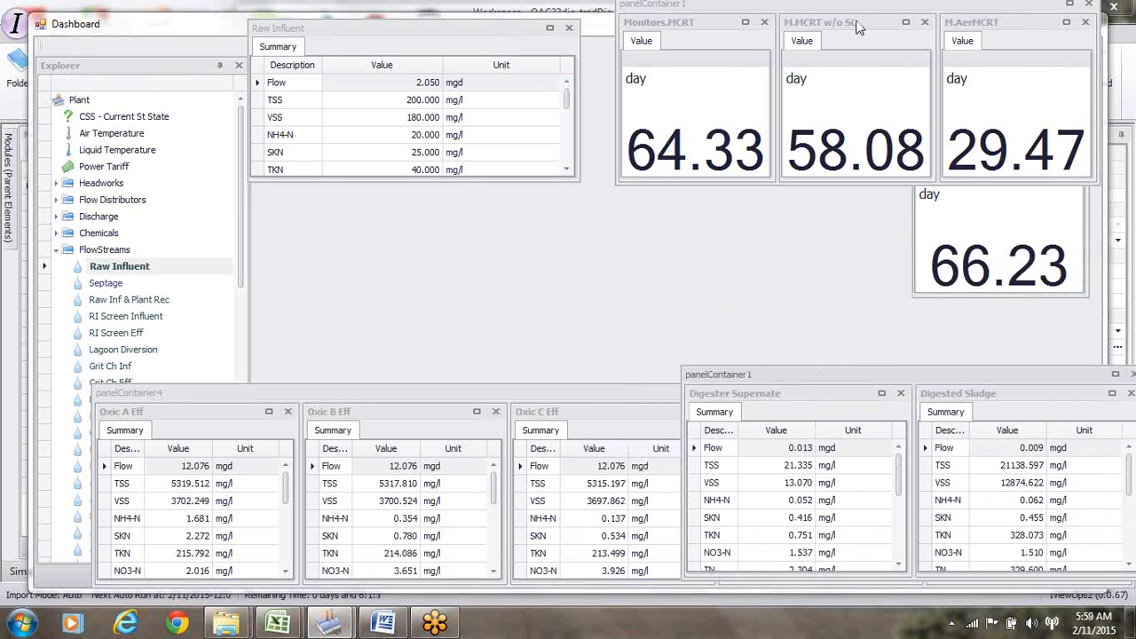
pyautogui.moveTo(864, 5); pyautogui.dragTo(676, 88)
pyautogui.moveTo(1018, 142); pyautogui.dragTo(1018, 240)
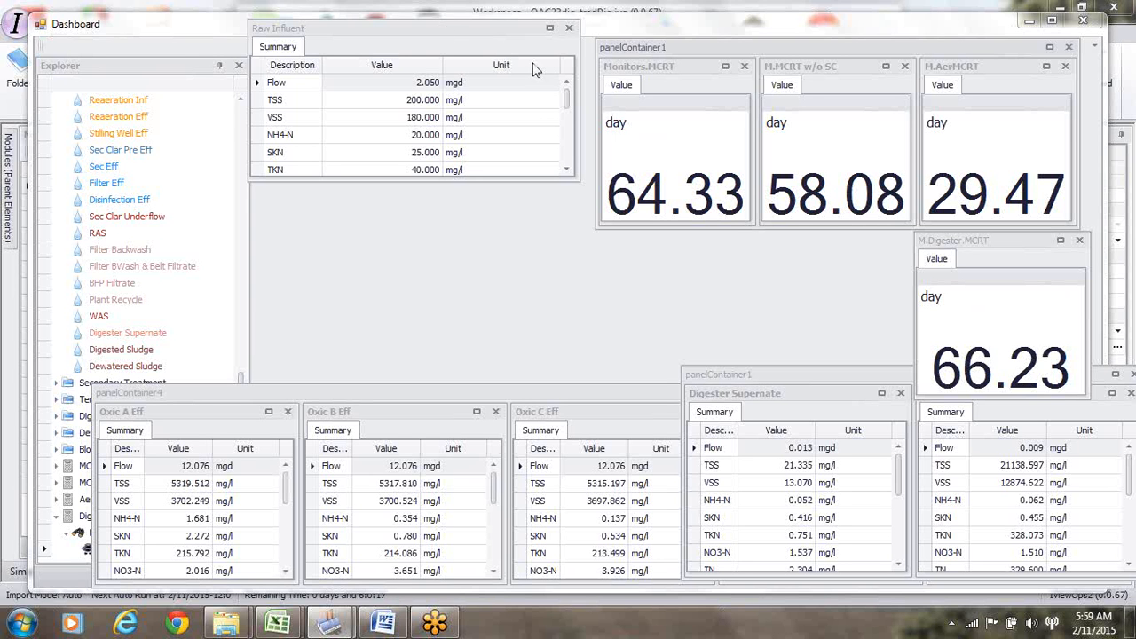
pyautogui.moveTo(579, 48); pyautogui.dragTo(511, 46)
pyautogui.moveTo(411, 27); pyautogui.dragTo(392, 24)
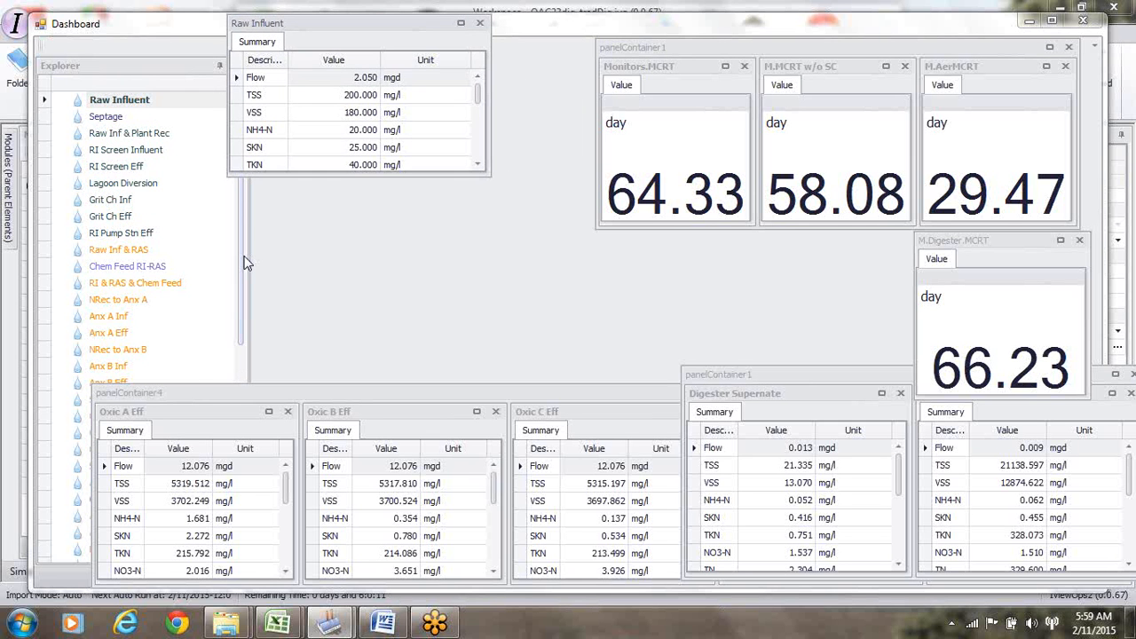
# Add a panel for the Sec Eff flow stream and dock it to the right of the Raw Influent panel
pyautogui.moveTo(240, 236); pyautogui.dragTo(240, 232)
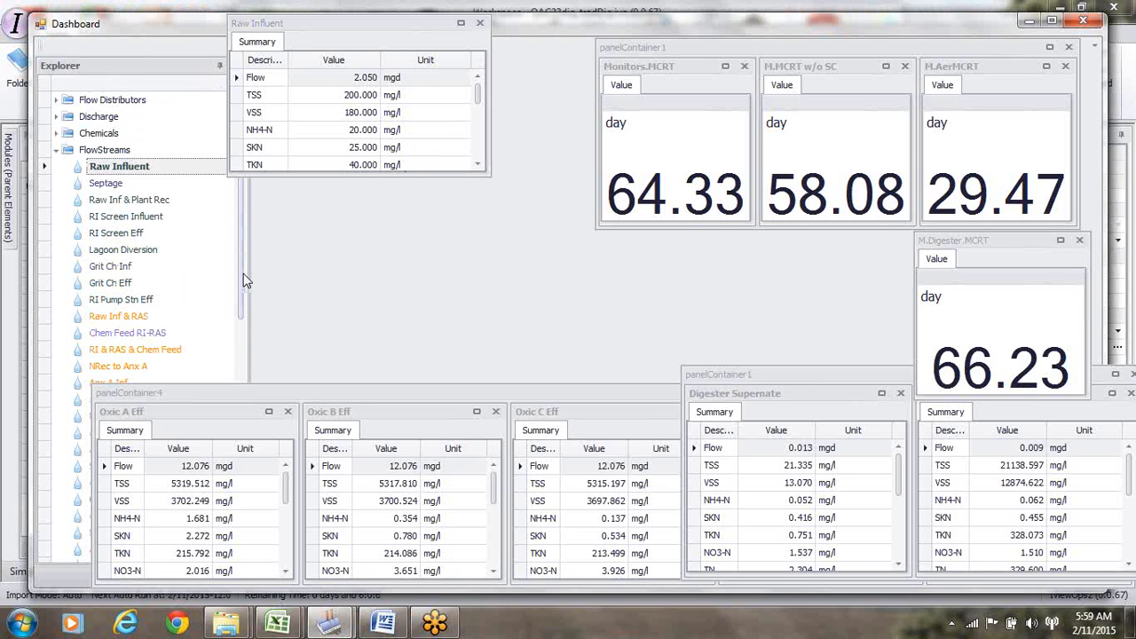
pyautogui.moveTo(242, 282); pyautogui.dragTo(238, 410)
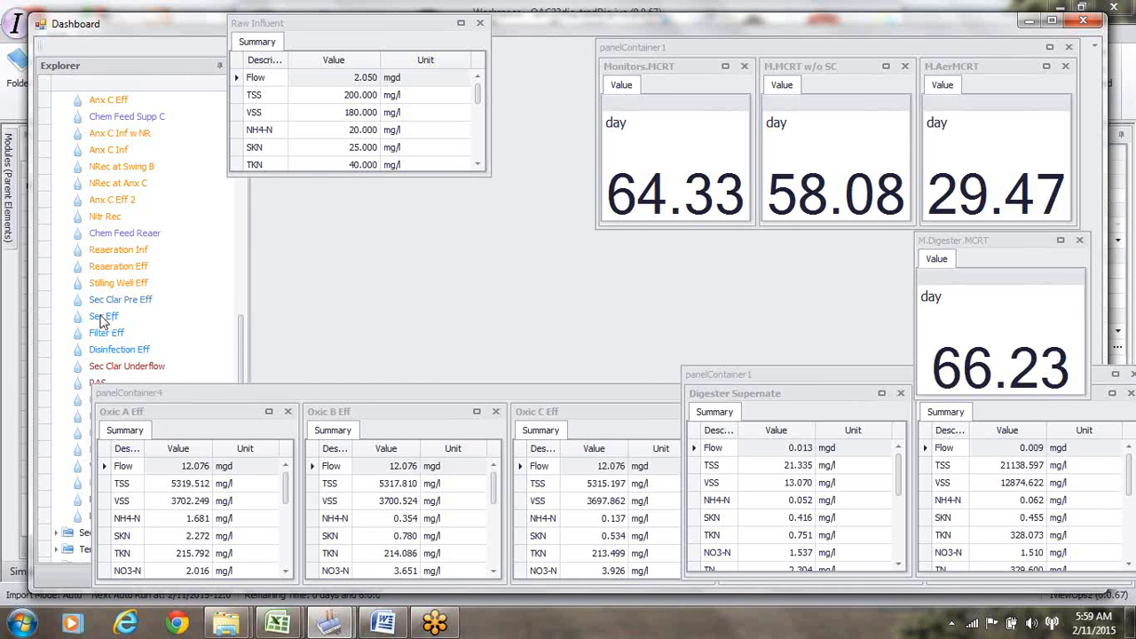
pyautogui.click(103, 318)
pyautogui.rightClick(103, 321)
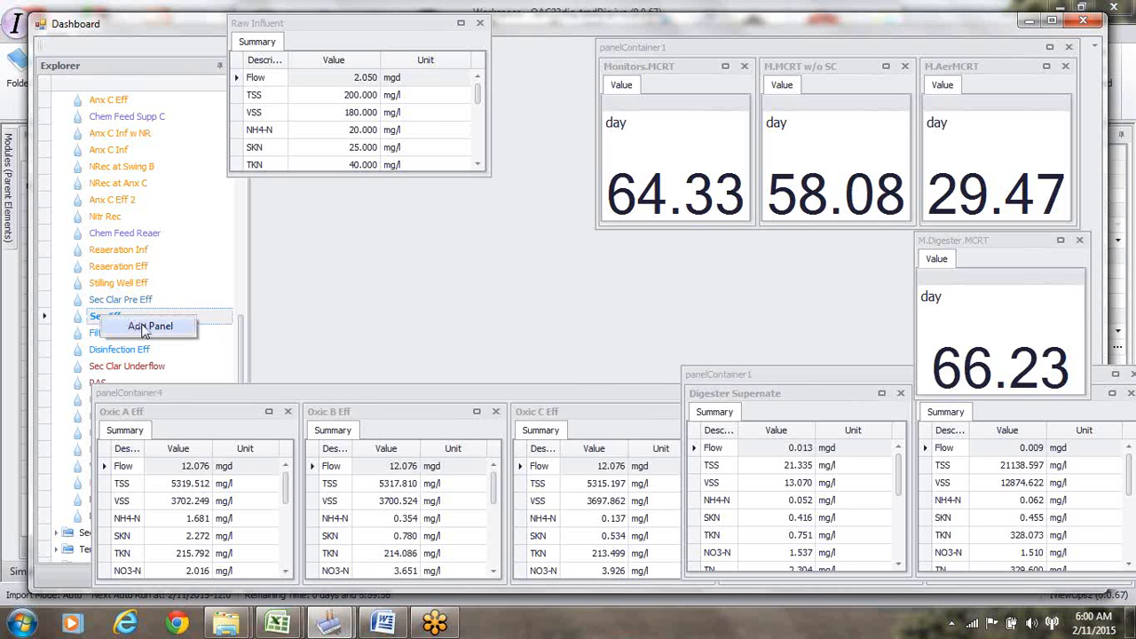
pyautogui.click(149, 326)
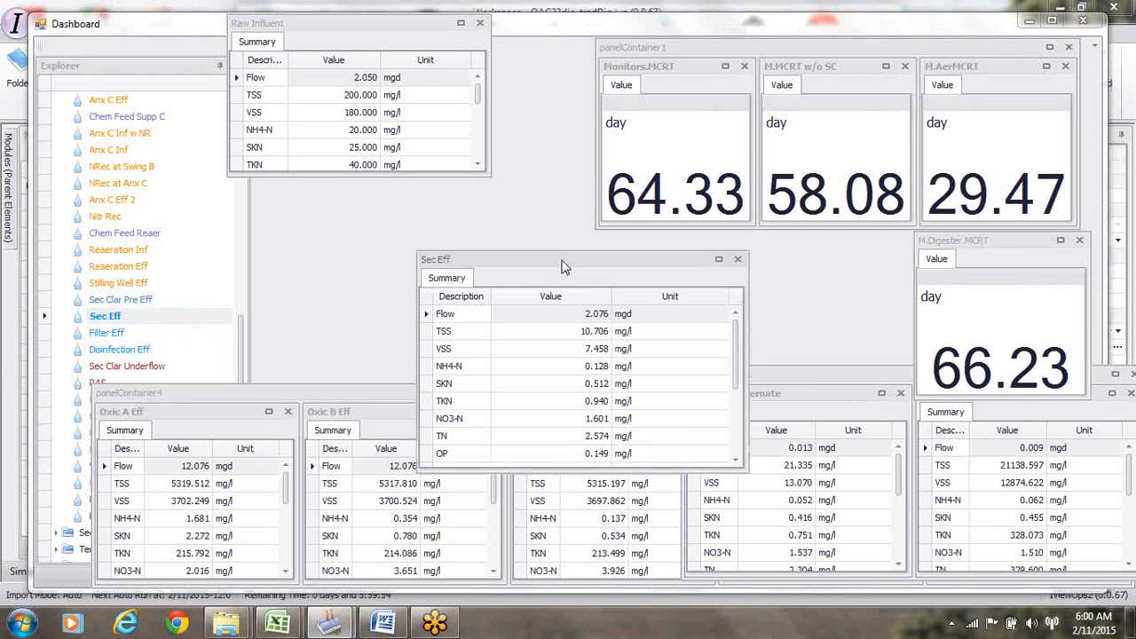
pyautogui.moveTo(565, 267); pyautogui.dragTo(380, 98)
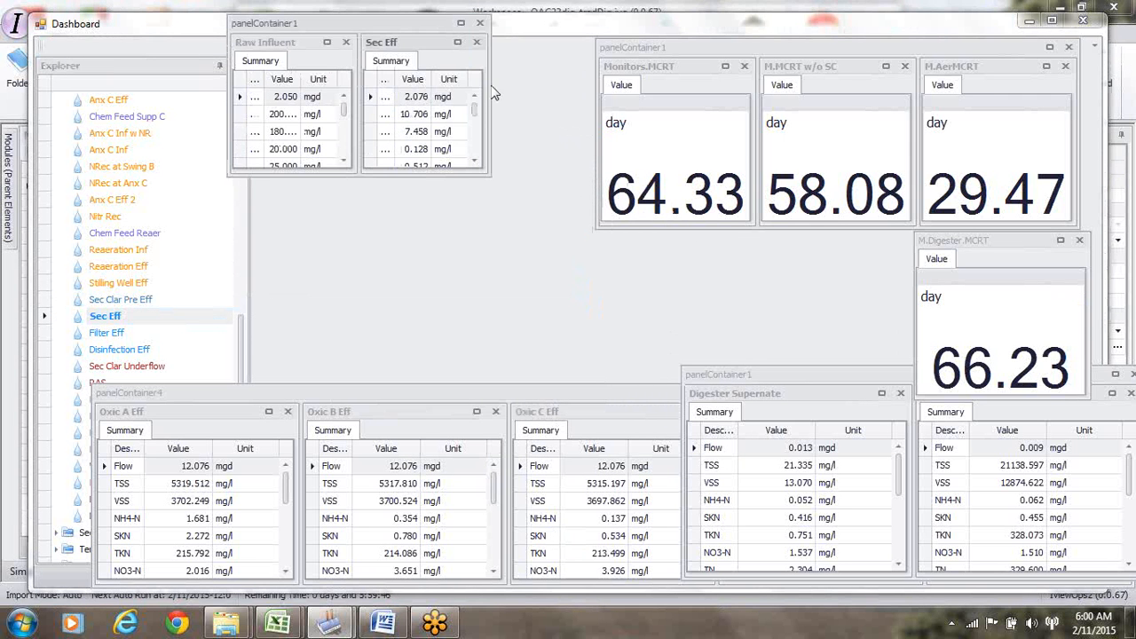
# Widen and heighten the shared Raw Influent and Sec Eff container, and move it left, clear of the MCRT panels
pyautogui.moveTo(491, 81); pyautogui.dragTo(609, 85)
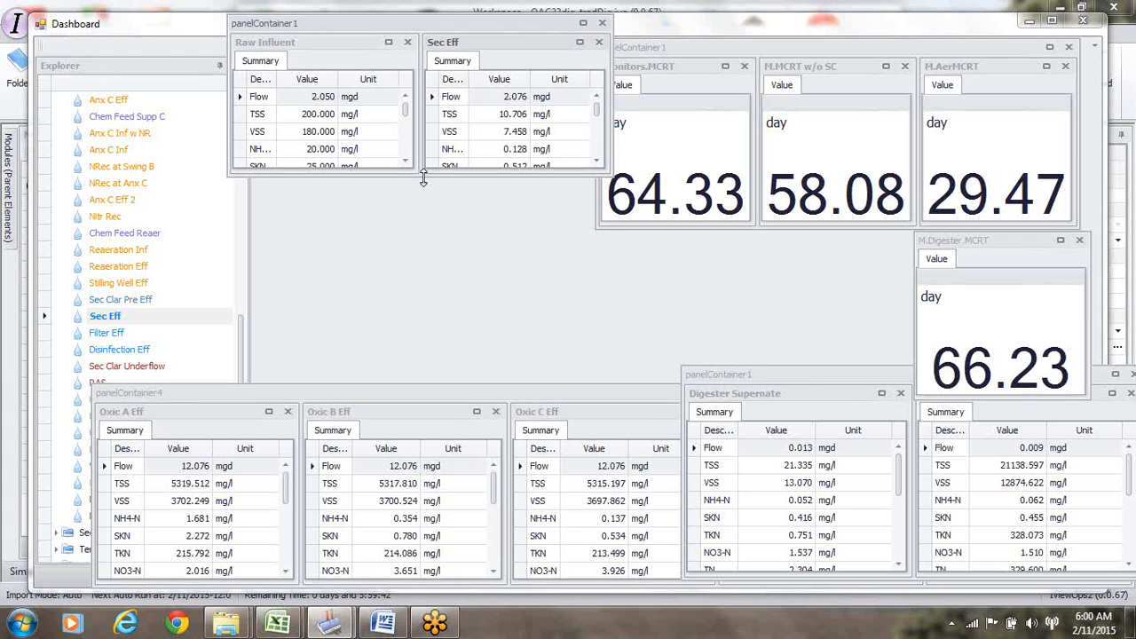
pyautogui.moveTo(422, 211); pyautogui.dragTo(421, 365)
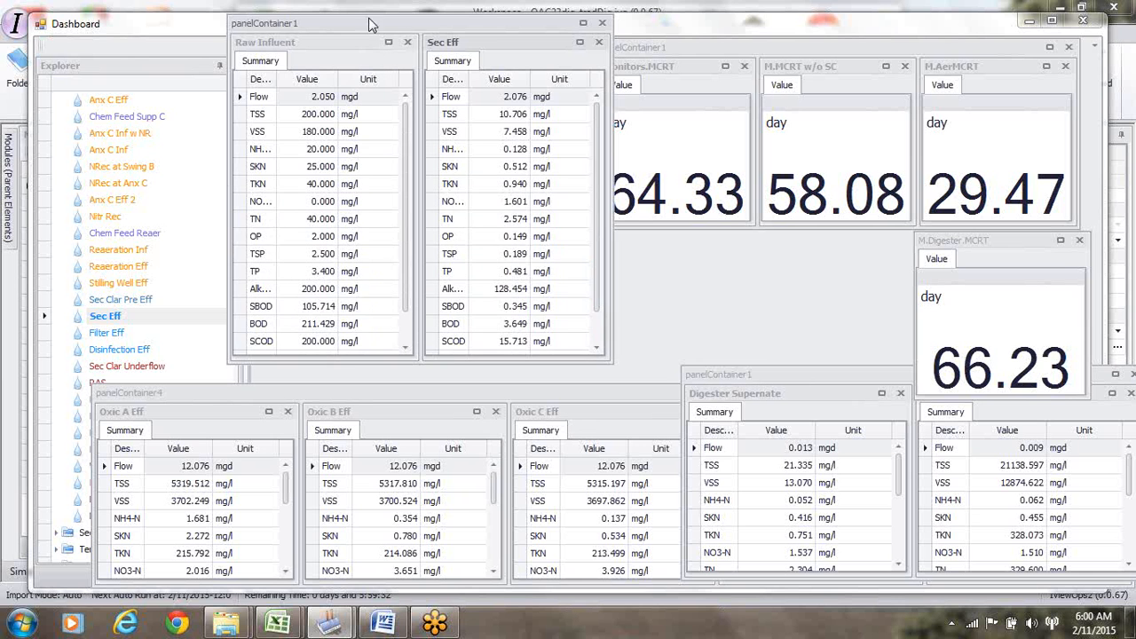
pyautogui.moveTo(329, 22); pyautogui.dragTo(252, 14)
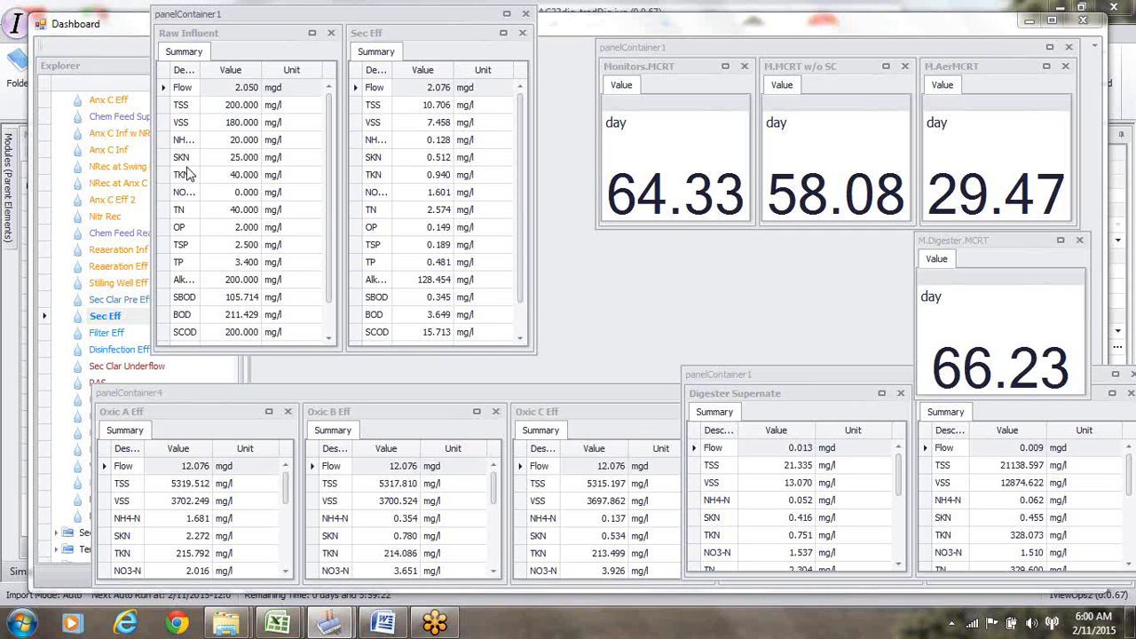
# Widen the shared Raw Influent and Sec Eff container and move it down to the upper edge of the Oxic effluent panels
pyautogui.moveTo(536, 178); pyautogui.dragTo(585, 178)
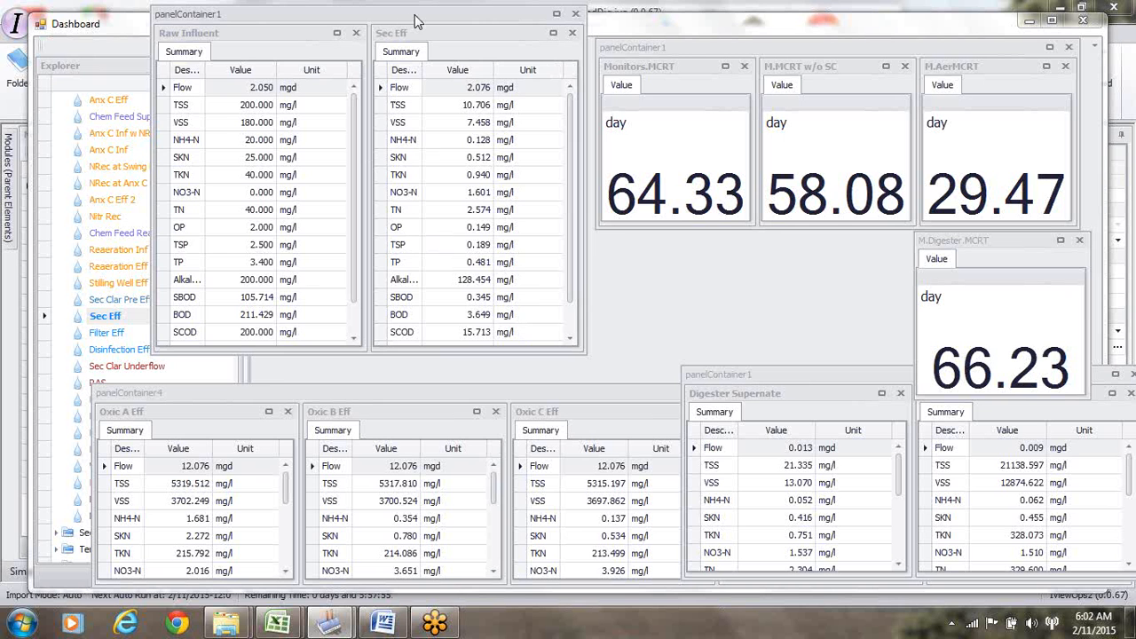
pyautogui.moveTo(417, 21); pyautogui.dragTo(419, 95)
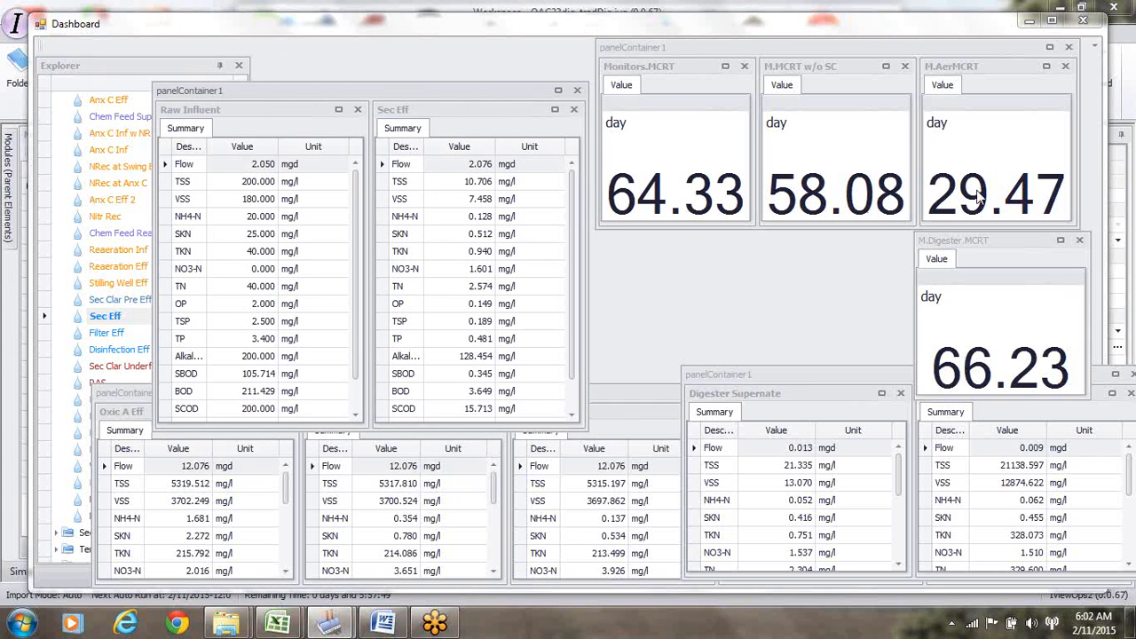
# Close the M.Digester.MCRT panel and move the Raw Influent and Oxic effluent containers clear of the Explorer list
pyautogui.click(1080, 242)
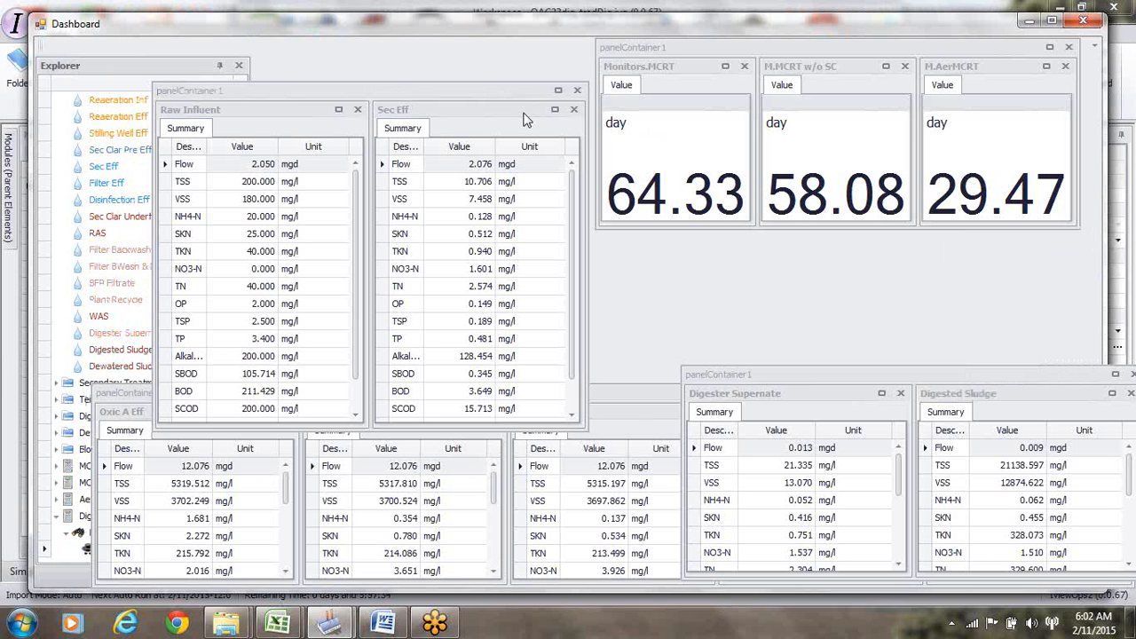
pyautogui.moveTo(471, 93); pyautogui.dragTo(296, 323)
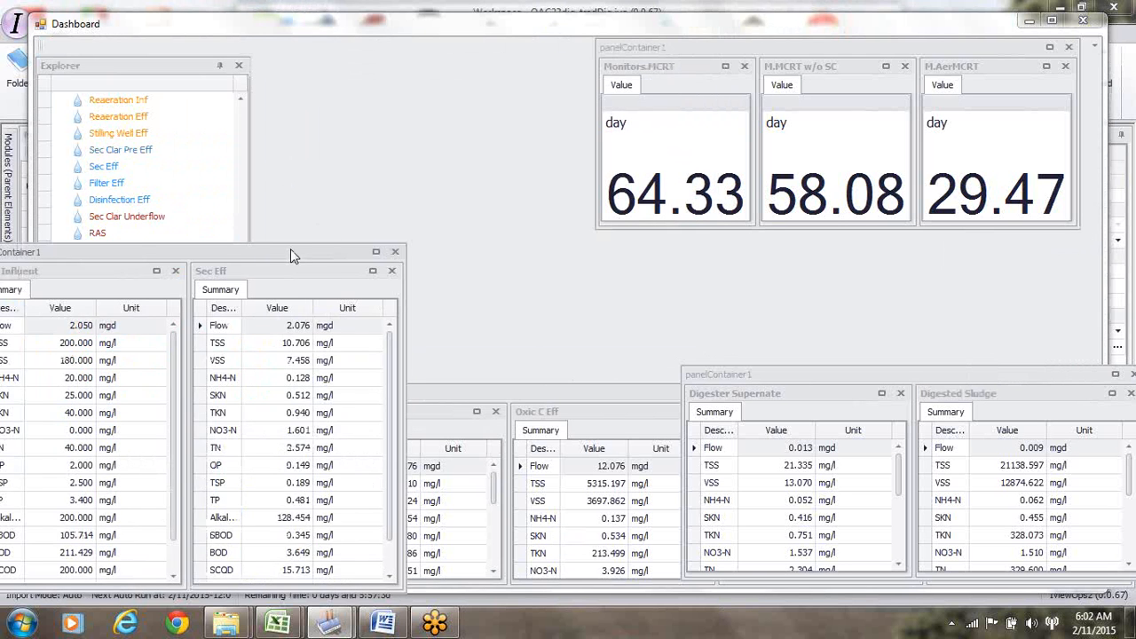
pyautogui.moveTo(297, 251); pyautogui.dragTo(426, 252)
pyautogui.moveTo(618, 299); pyautogui.dragTo(591, 298)
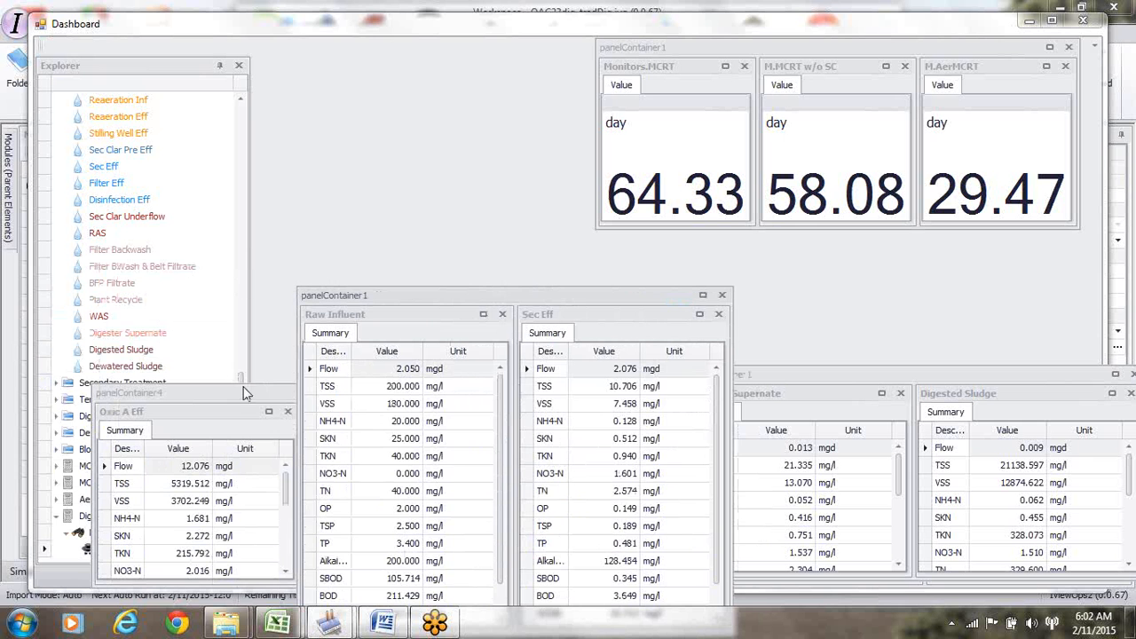
pyautogui.moveTo(497, 301); pyautogui.dragTo(202, 508)
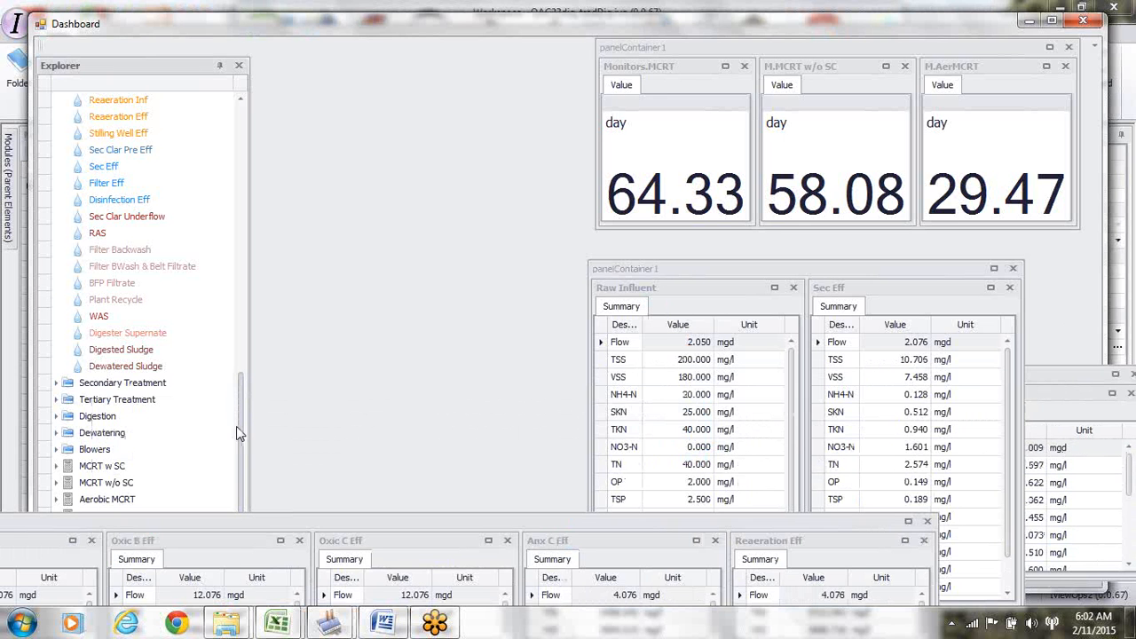
pyautogui.scroll(2, 247, 388)
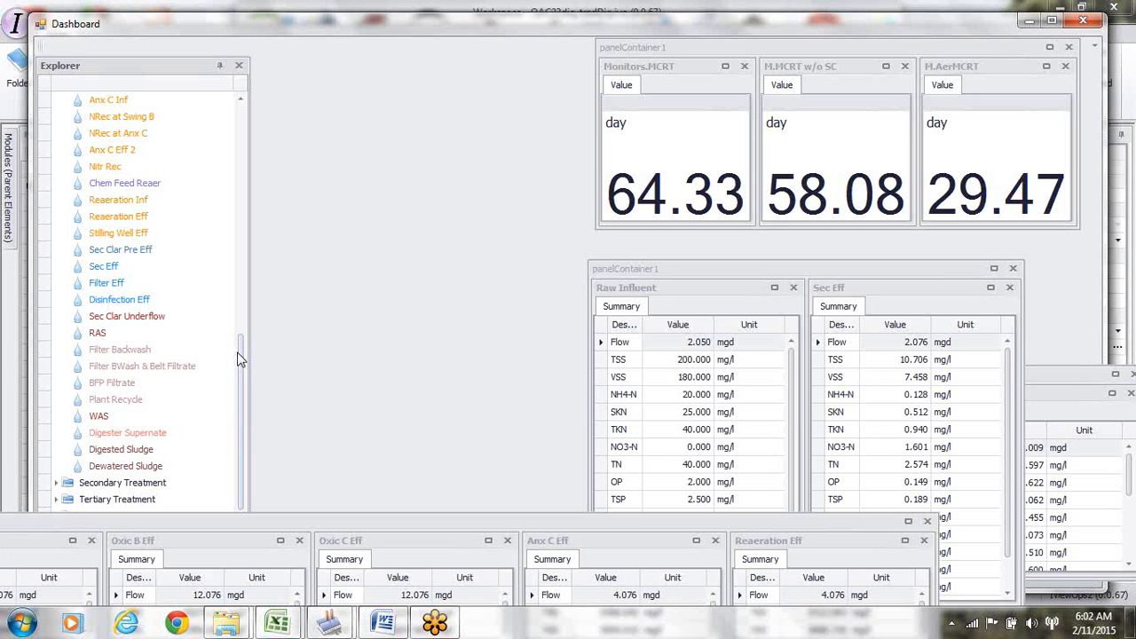
pyautogui.scroll(-2, 240, 453)
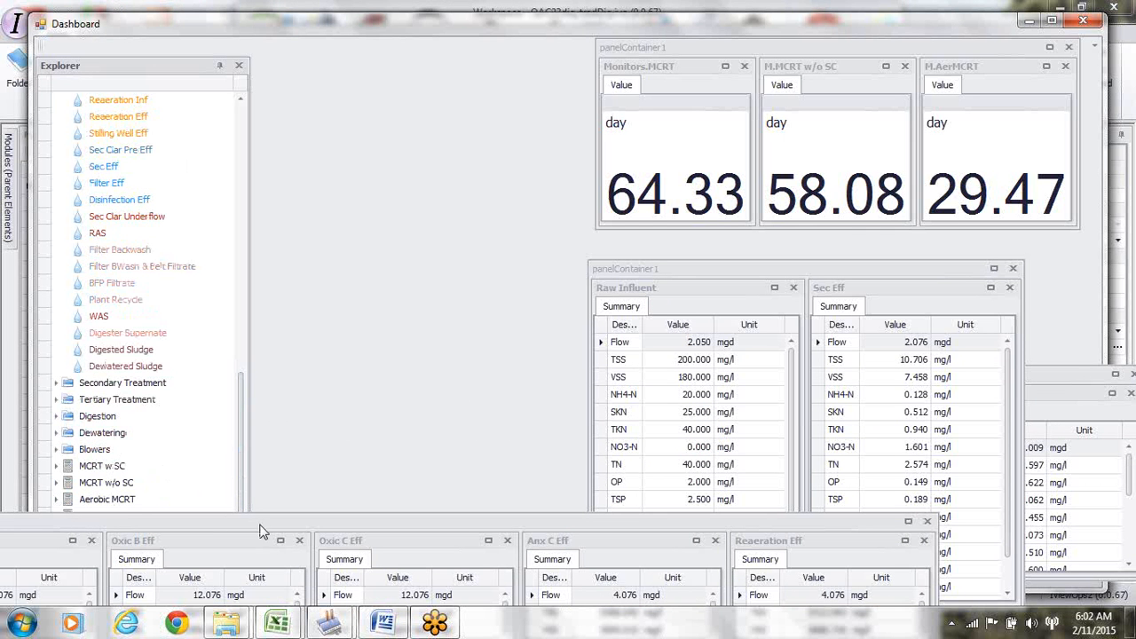
pyautogui.moveTo(263, 528); pyautogui.dragTo(639, 496)
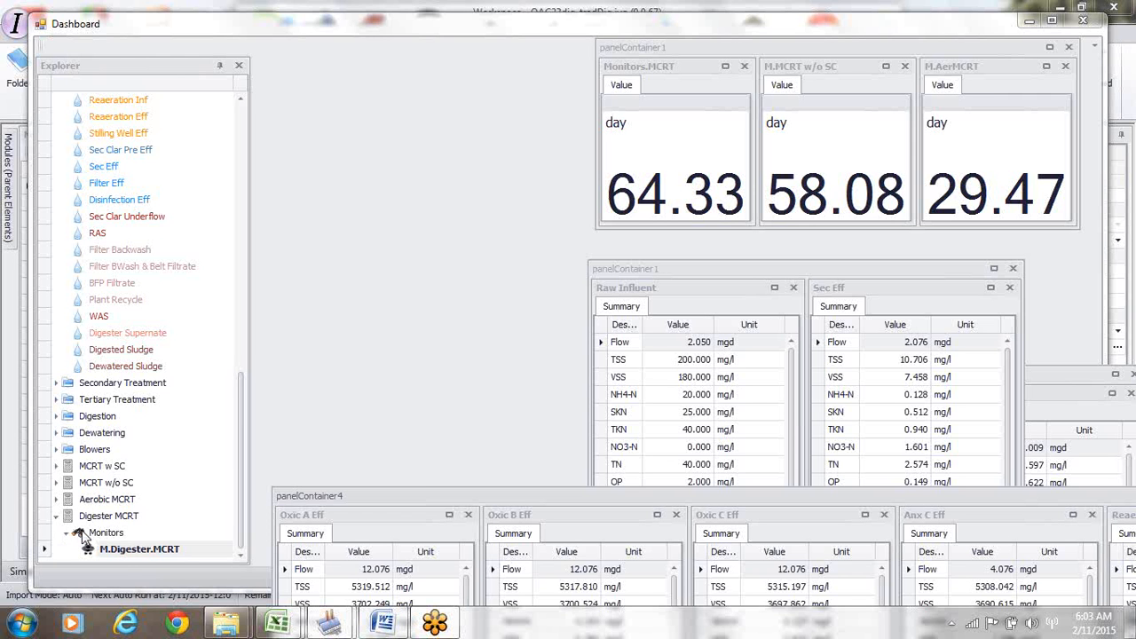
# Add a panel for the M.Digester.MCRT monitor and place it beside the Explorer, reduced in width and height
pyautogui.rightClick(127, 558)
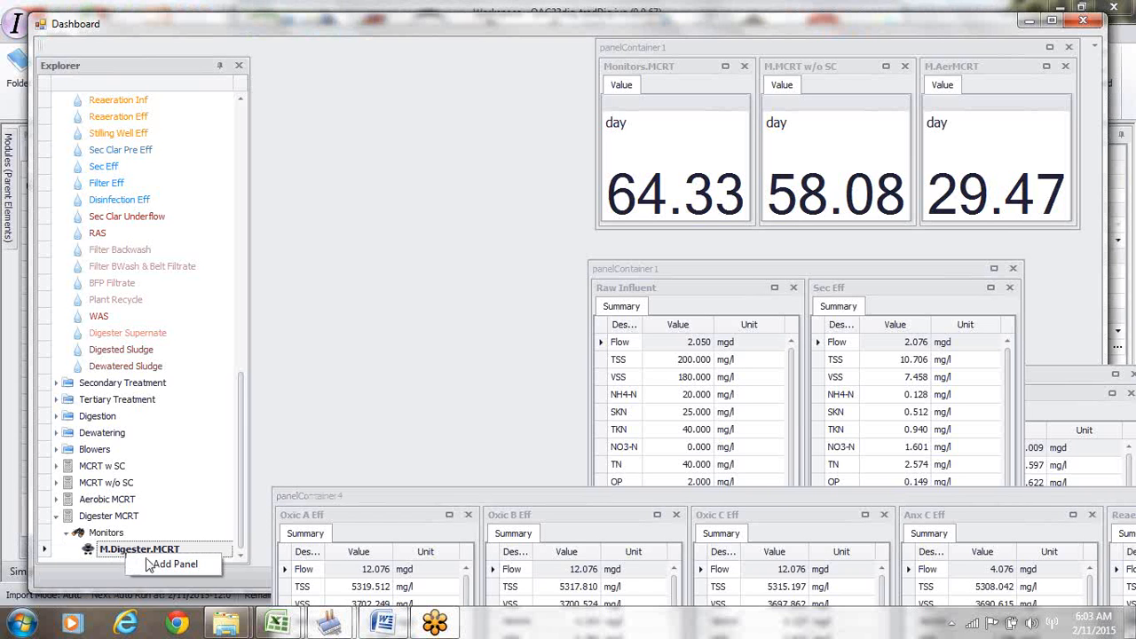
pyautogui.click(169, 565)
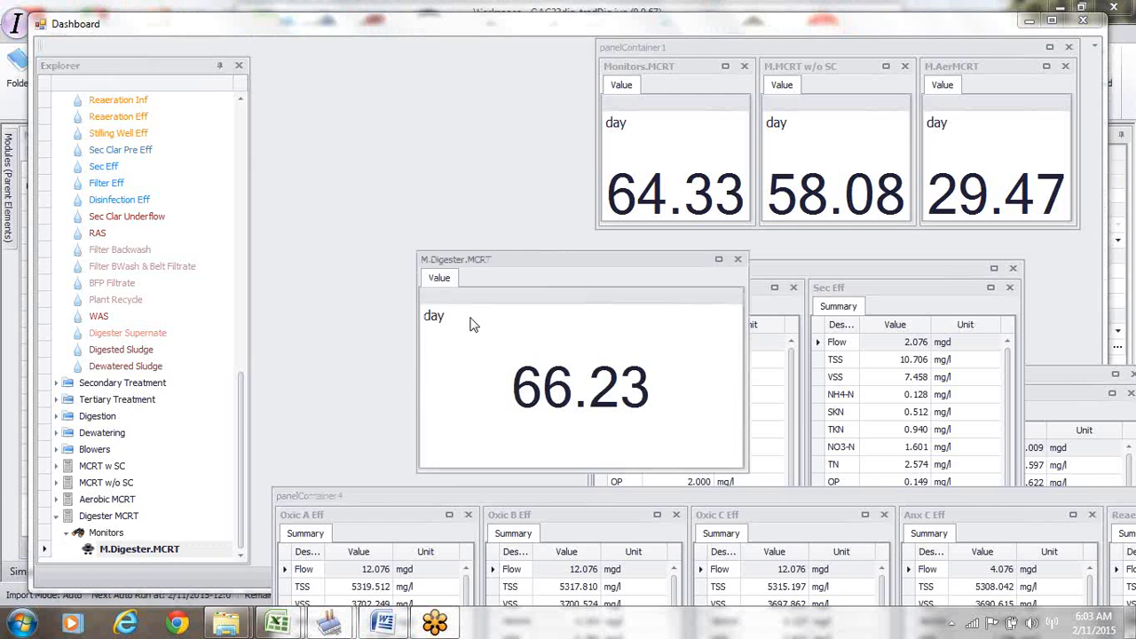
pyautogui.moveTo(586, 261); pyautogui.dragTo(545, 155)
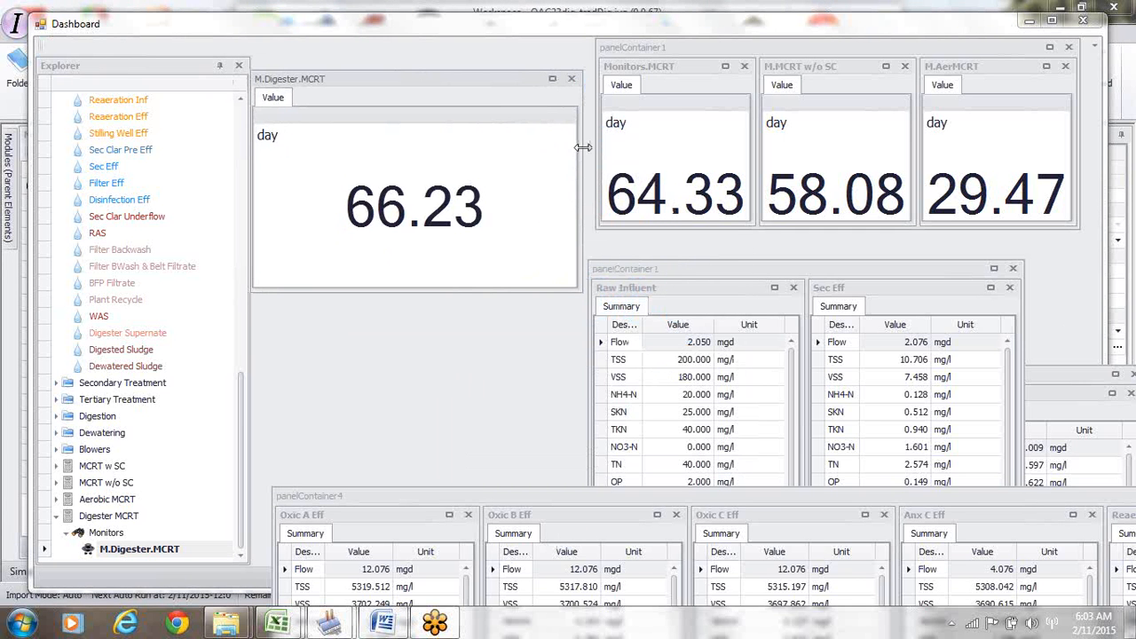
pyautogui.moveTo(584, 143); pyautogui.dragTo(459, 144)
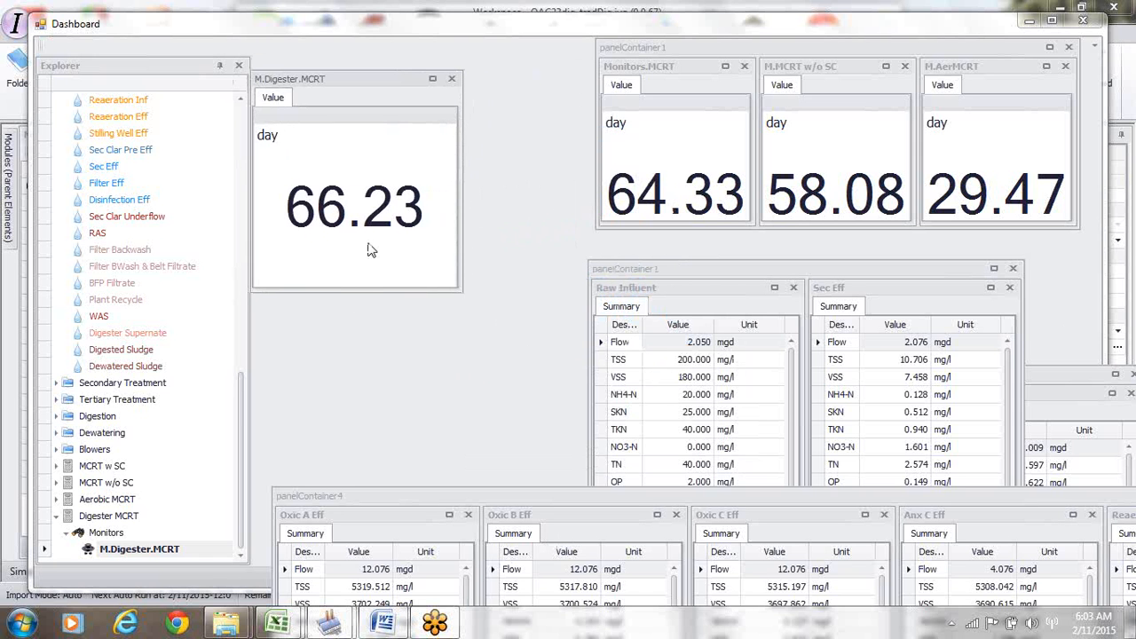
pyautogui.moveTo(358, 288); pyautogui.dragTo(359, 238)
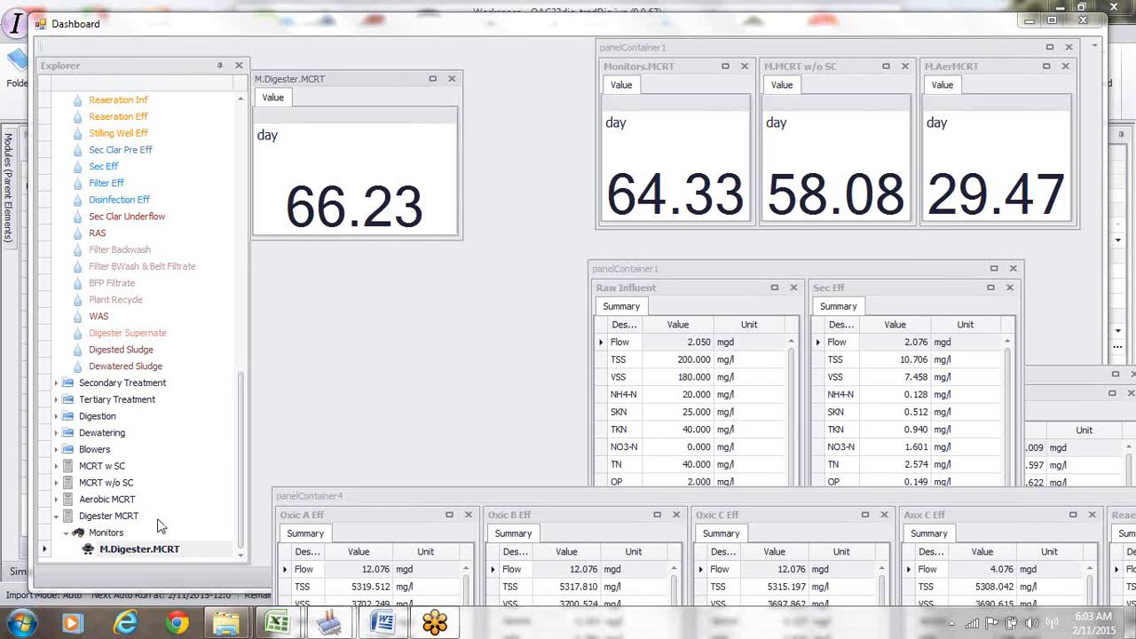
# Close the container holding the three MCRT panels and add a new panel for the M.MCRT w/o SC monitor
pyautogui.click(1069, 49)
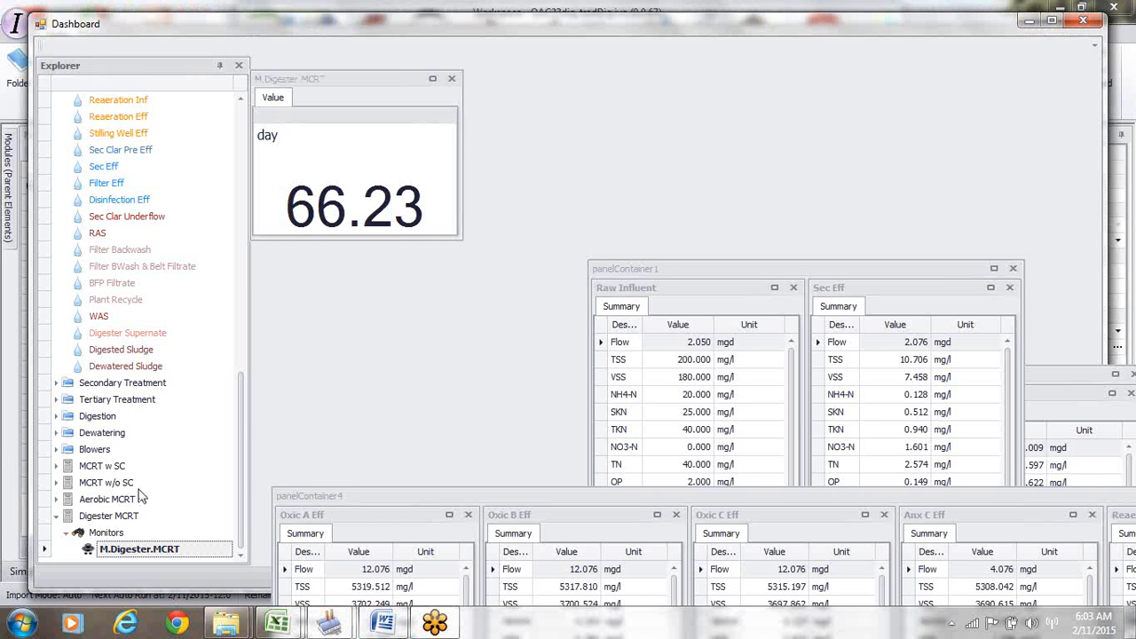
pyautogui.click(56, 483)
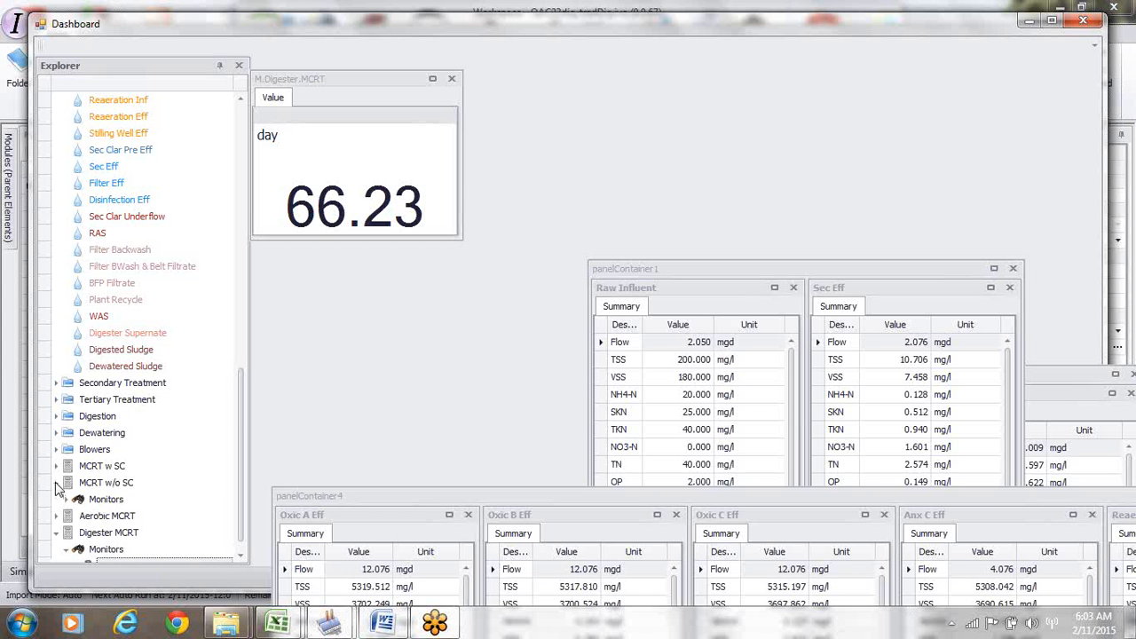
pyautogui.click(67, 500)
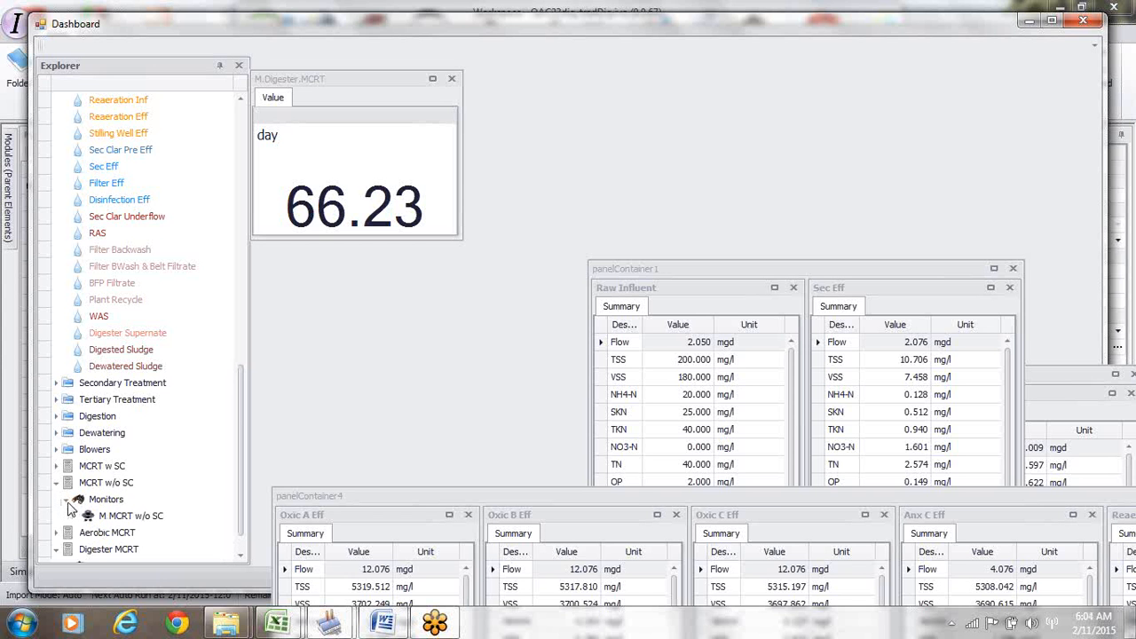
pyautogui.click(128, 520)
pyautogui.rightClick(127, 519)
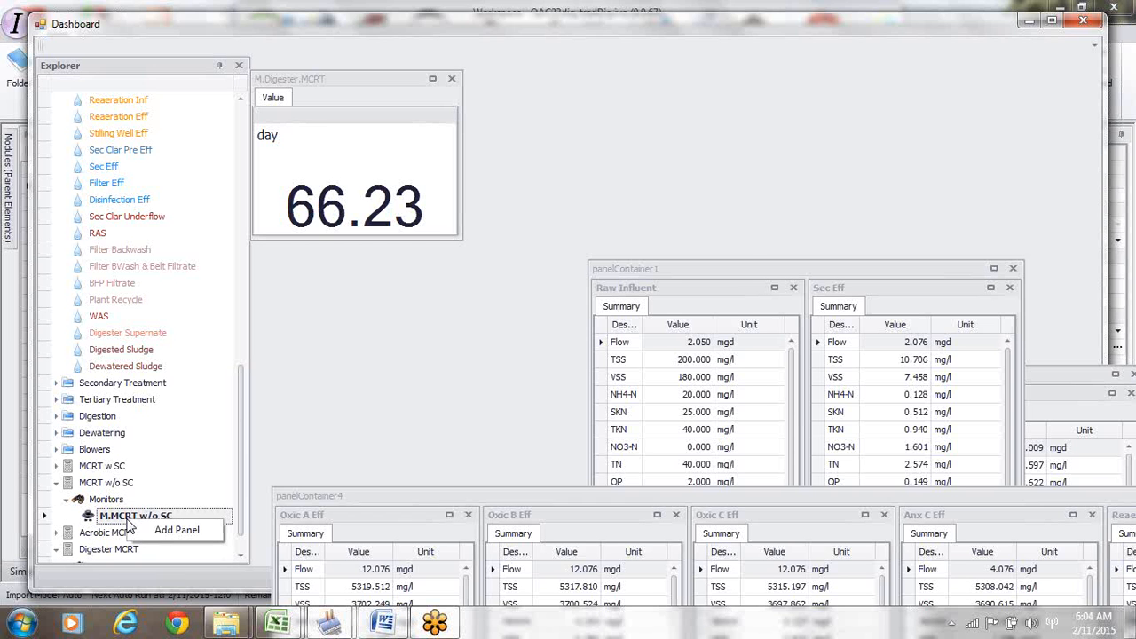
pyautogui.click(175, 531)
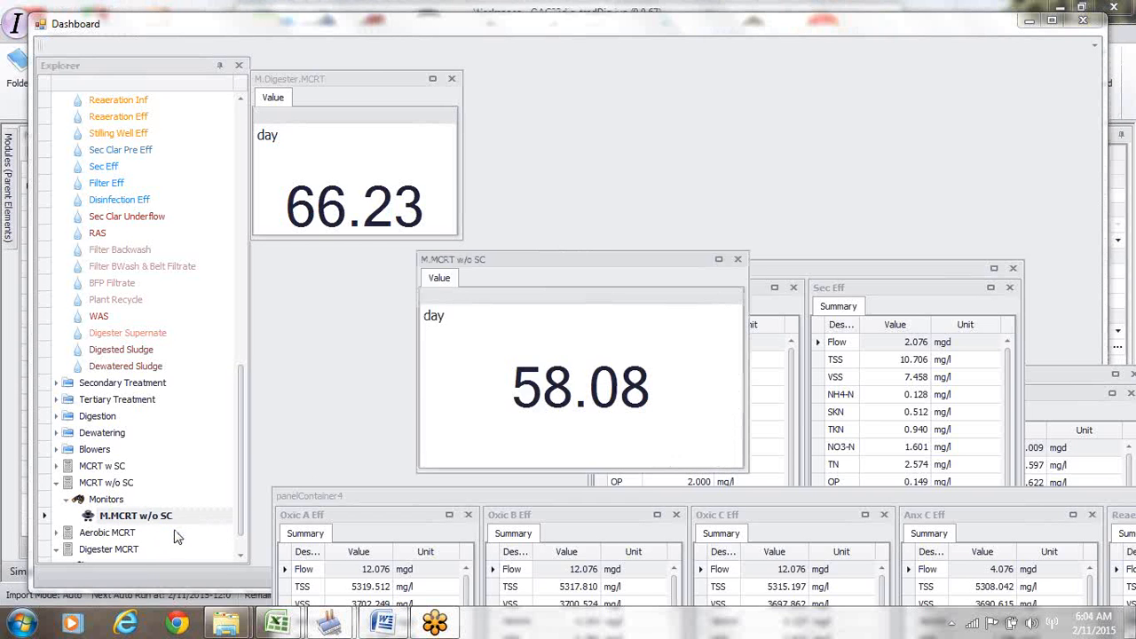
# Move the M.MCRT w/o SC panel to the right of the M.Digester.MCRT panel and reduce its height and width
pyautogui.moveTo(599, 264); pyautogui.dragTo(674, 54)
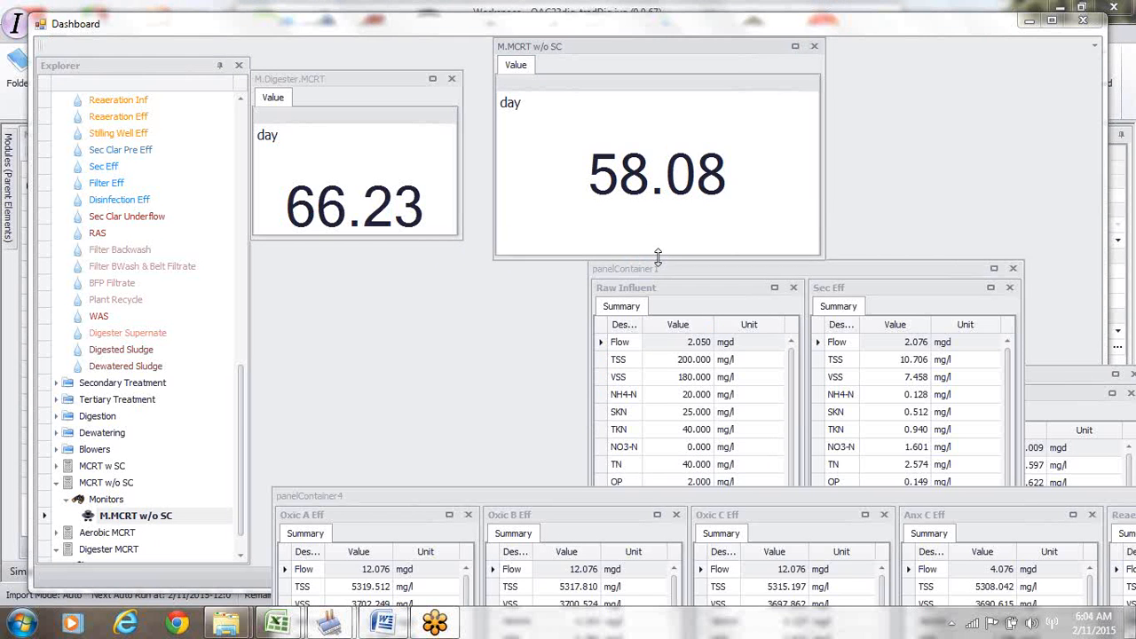
pyautogui.moveTo(658, 256); pyautogui.dragTo(665, 215)
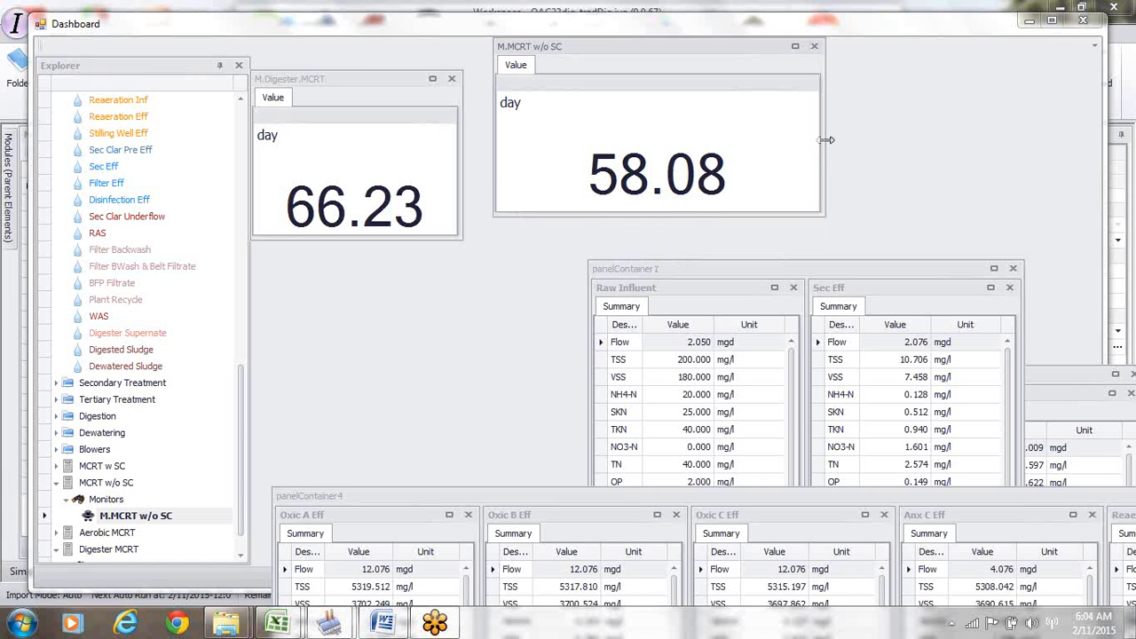
pyautogui.moveTo(826, 139); pyautogui.dragTo(708, 146)
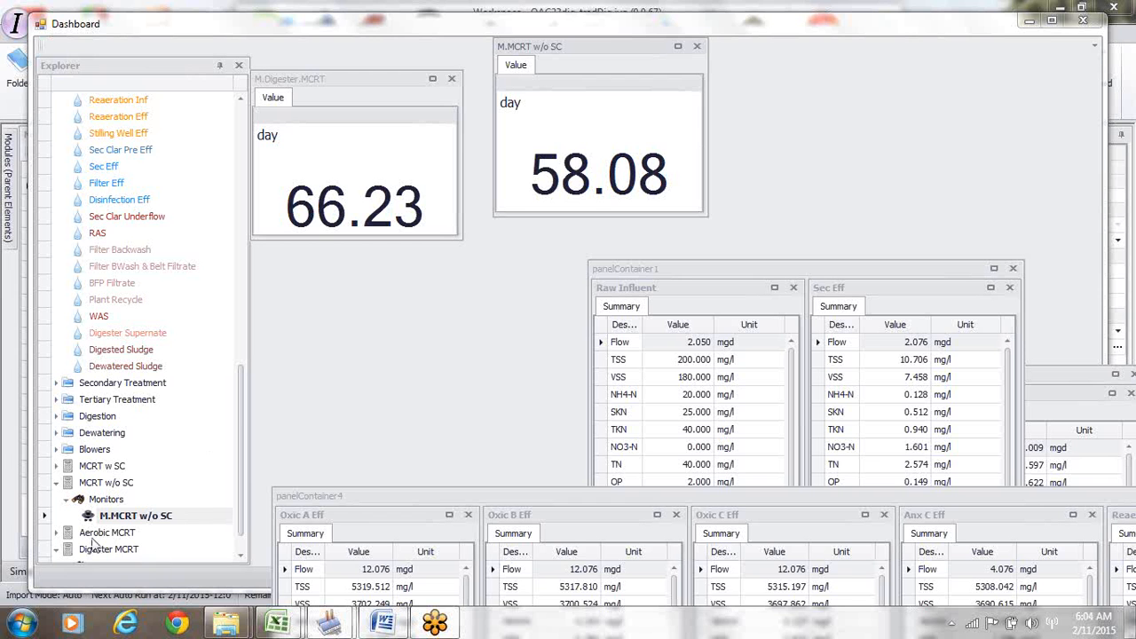
# Add a panel for the Aerobic MCRT monitor M.AerMCRT and dock it to the right of the M.MCRT w/o SC panel
pyautogui.click(56, 532)
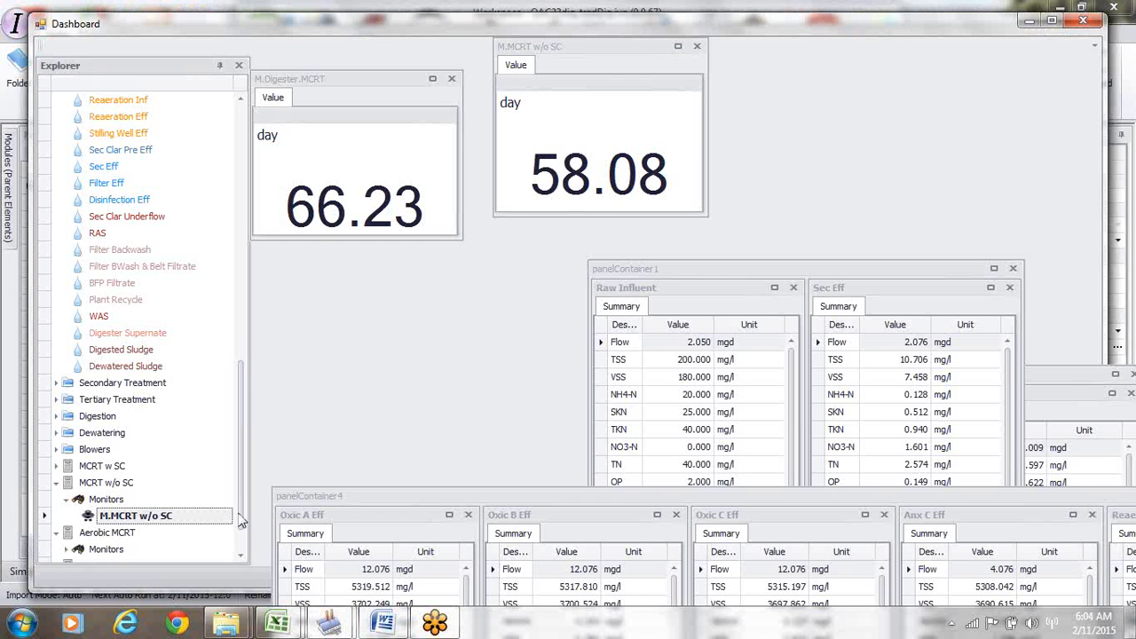
pyautogui.scroll(-1, 241, 532)
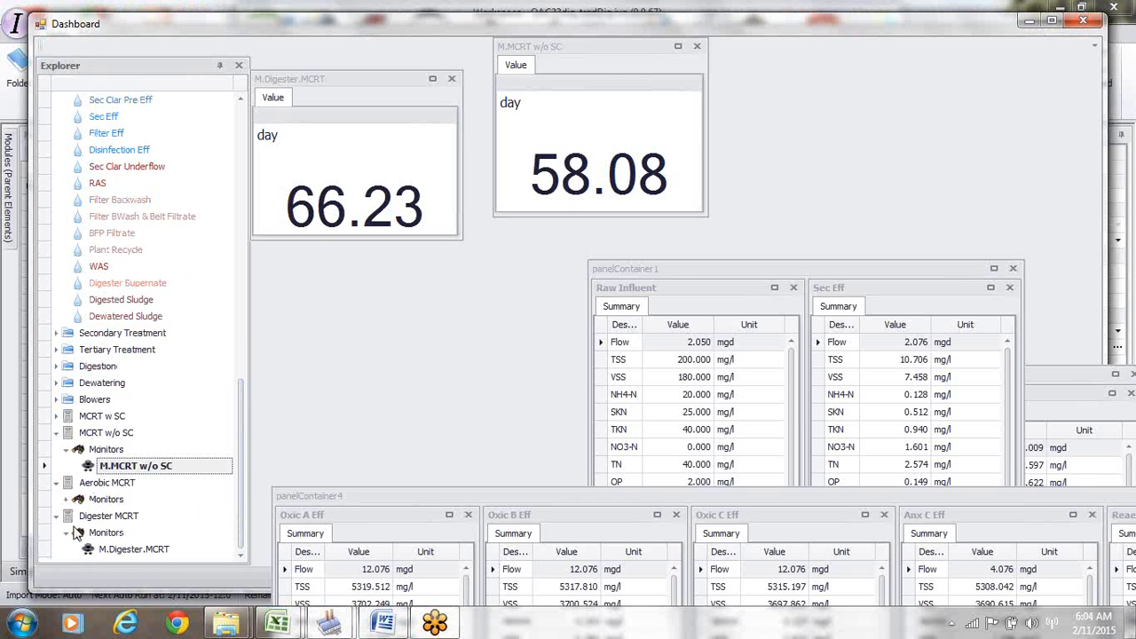
pyautogui.click(67, 501)
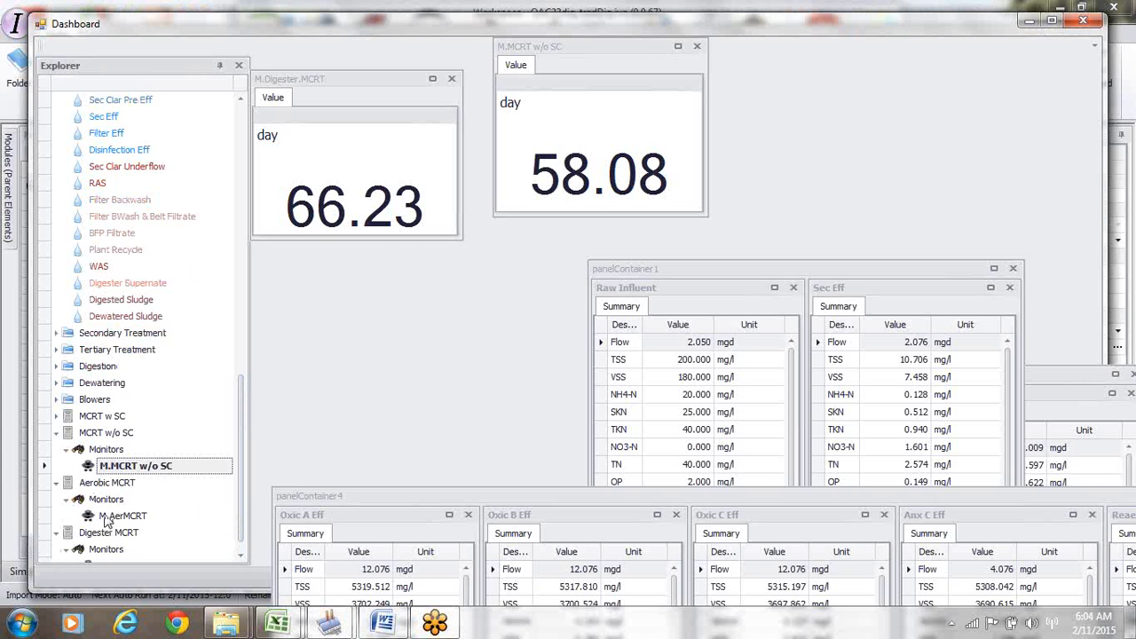
pyautogui.click(119, 517)
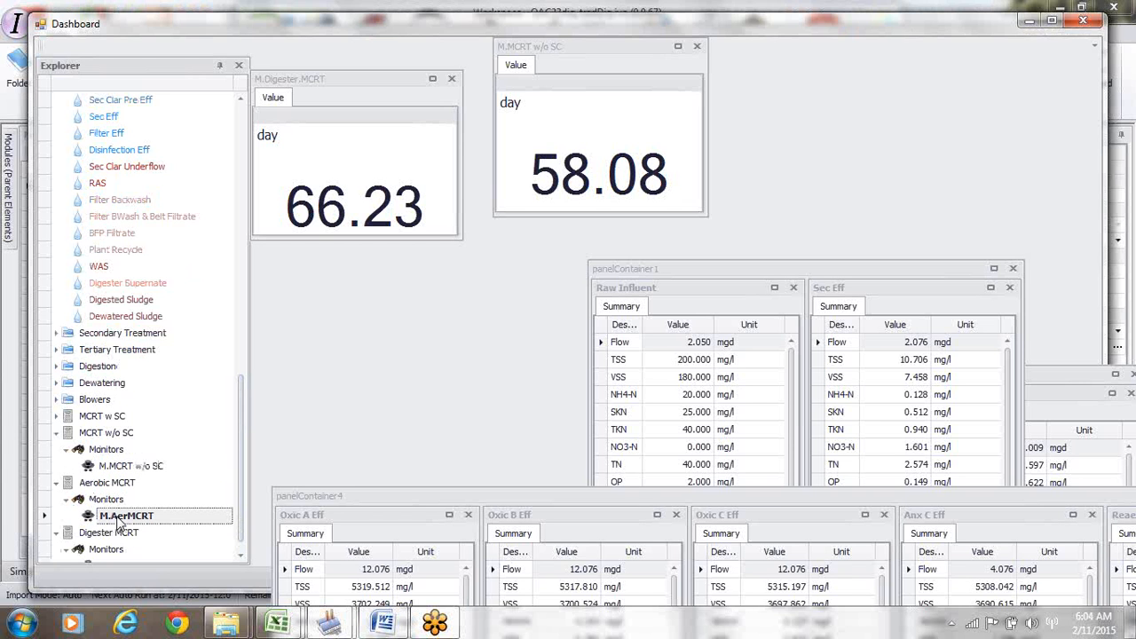
pyautogui.rightClick(119, 522)
pyautogui.click(162, 528)
pyautogui.moveTo(591, 260); pyautogui.dragTo(629, 136)
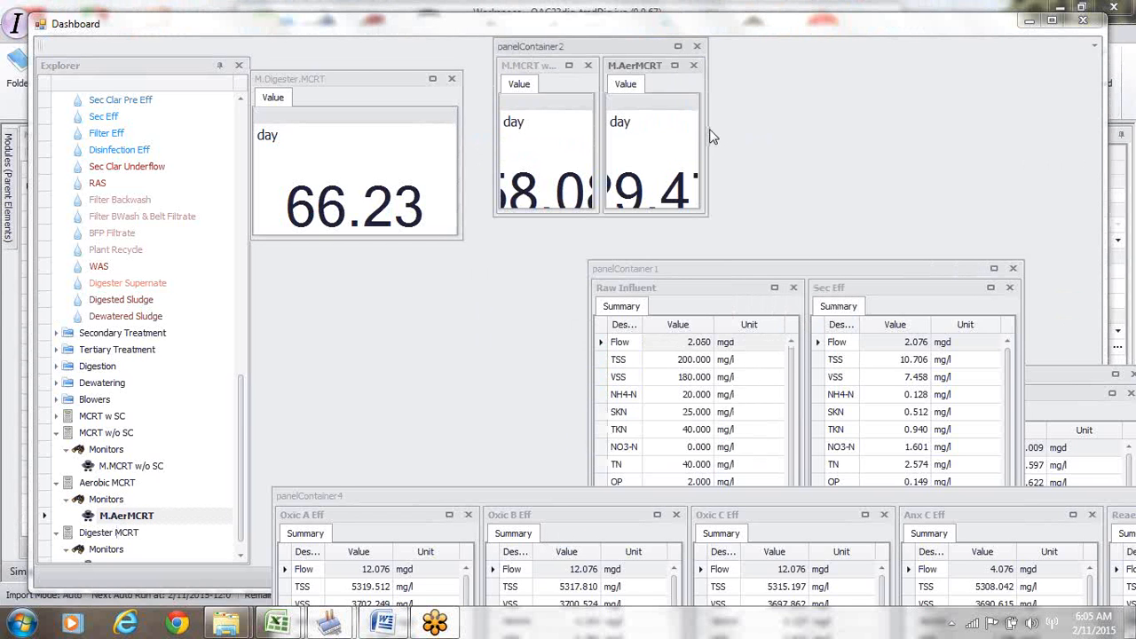
# Enlarge the M.MCRT w/o SC and M.AerMCRT container to fit its values, and move the Raw Influent and Sec Eff container just below it
pyautogui.moveTo(707, 128); pyautogui.dragTo(864, 129)
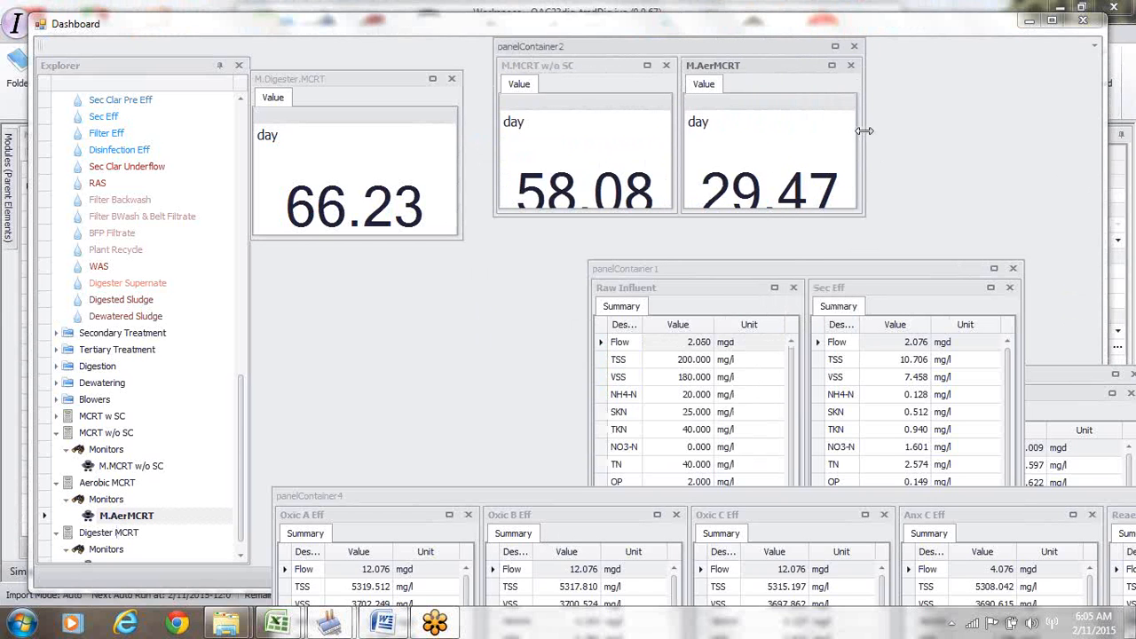
pyautogui.moveTo(698, 216); pyautogui.dragTo(697, 237)
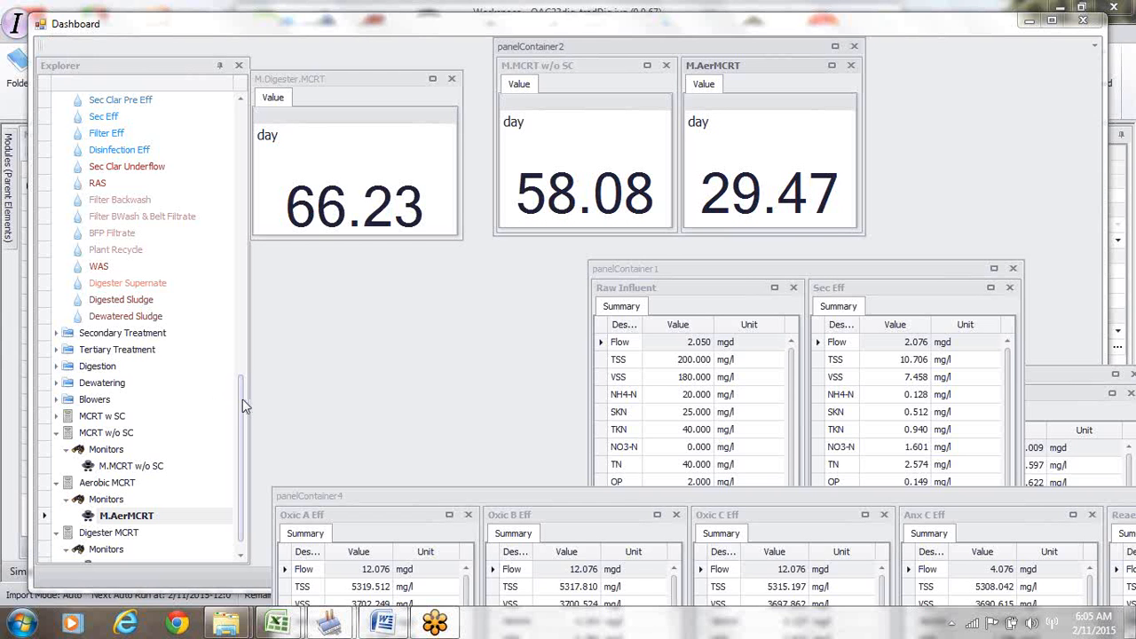
pyautogui.moveTo(243, 399); pyautogui.dragTo(240, 199)
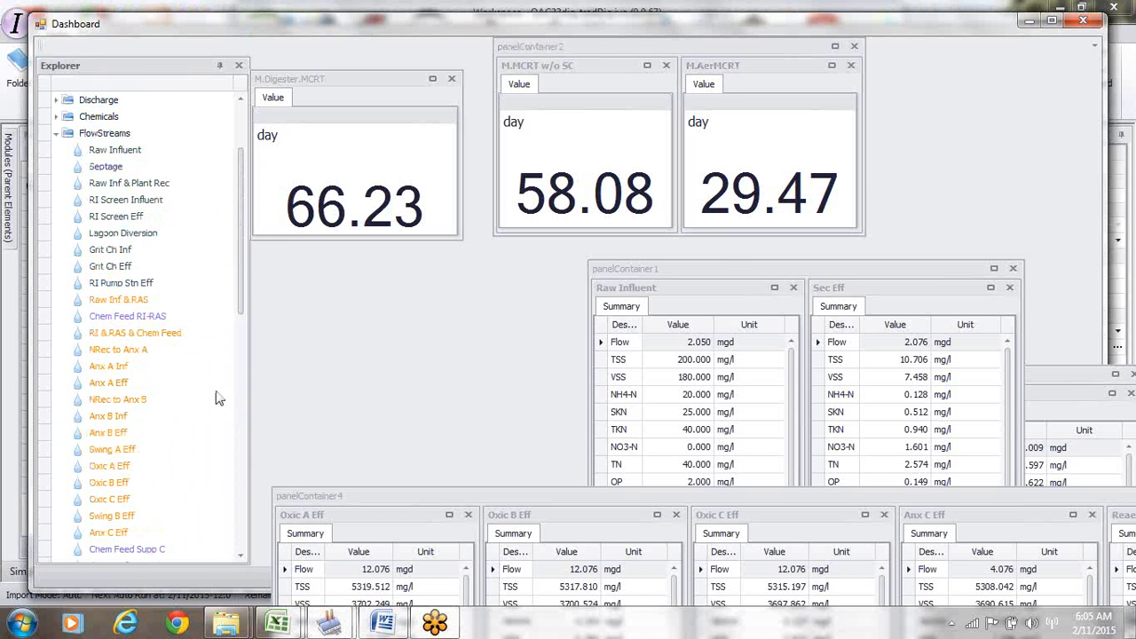
pyautogui.moveTo(724, 269); pyautogui.dragTo(600, 245)
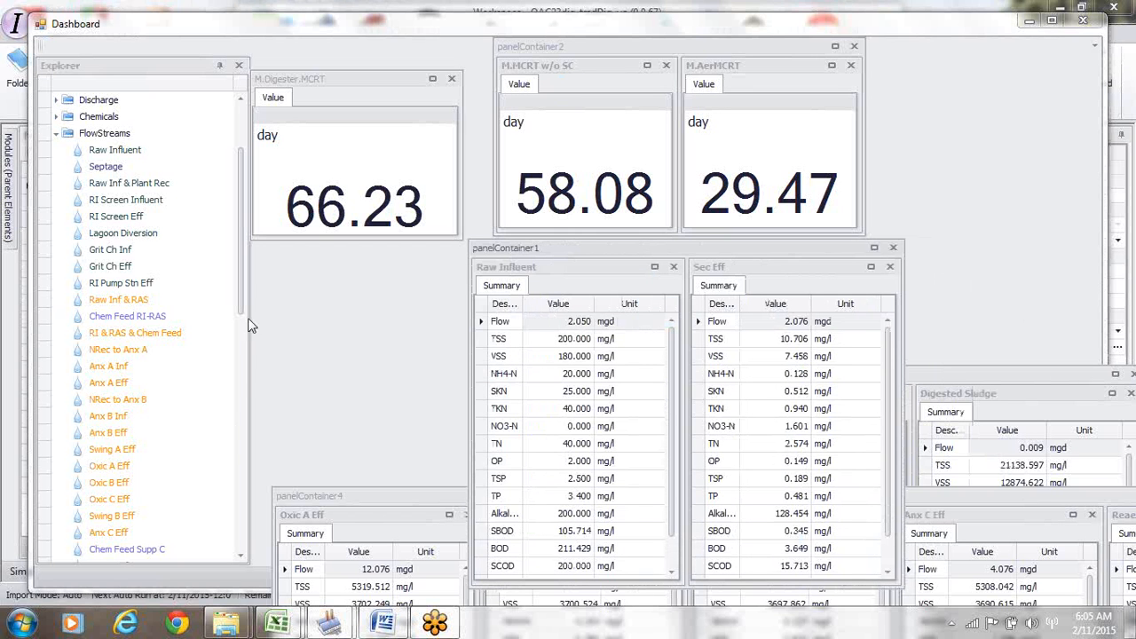
# Add a panel for the Disinfection Eff flow stream and dock it between the Digester Supernate and Digested Sludge panels
pyautogui.moveTo(239, 326); pyautogui.dragTo(240, 414)
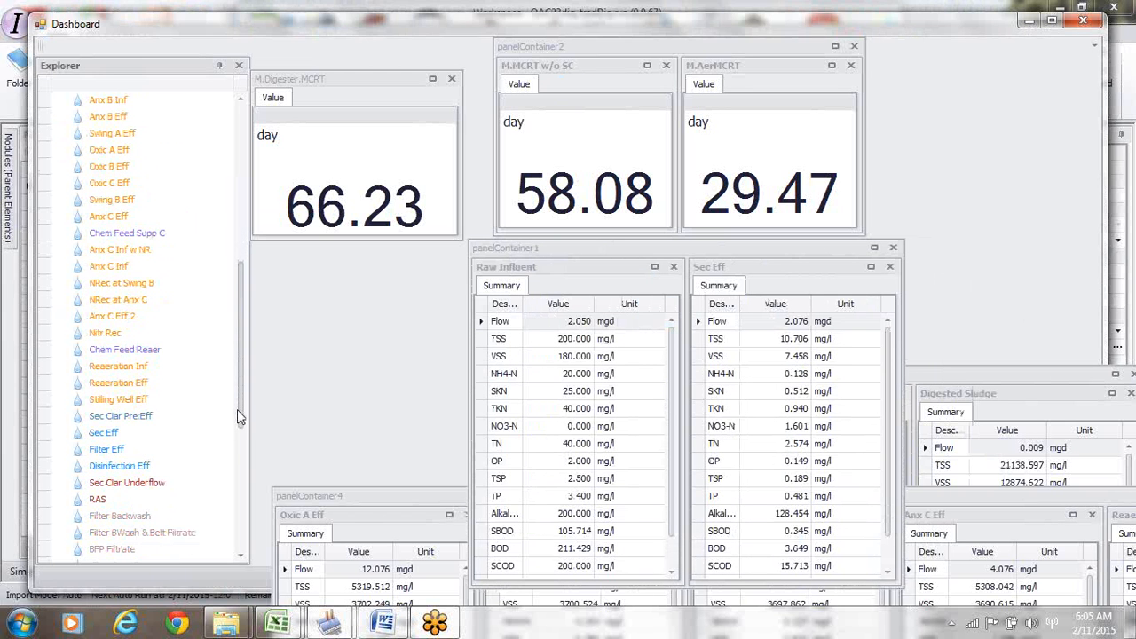
pyautogui.click(105, 471)
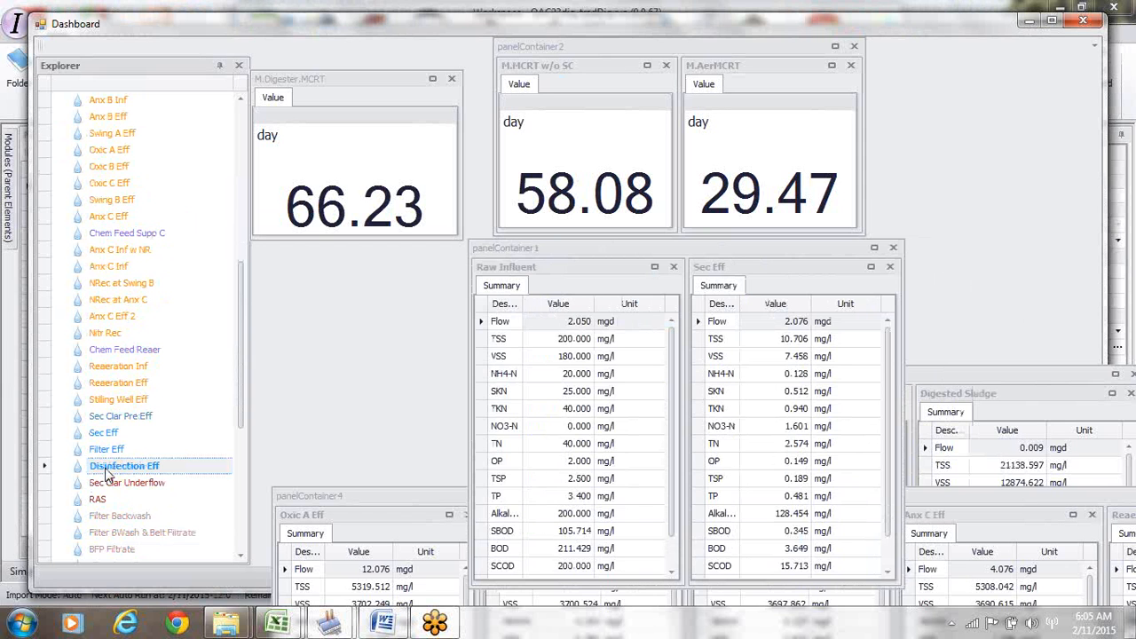
pyautogui.rightClick(106, 473)
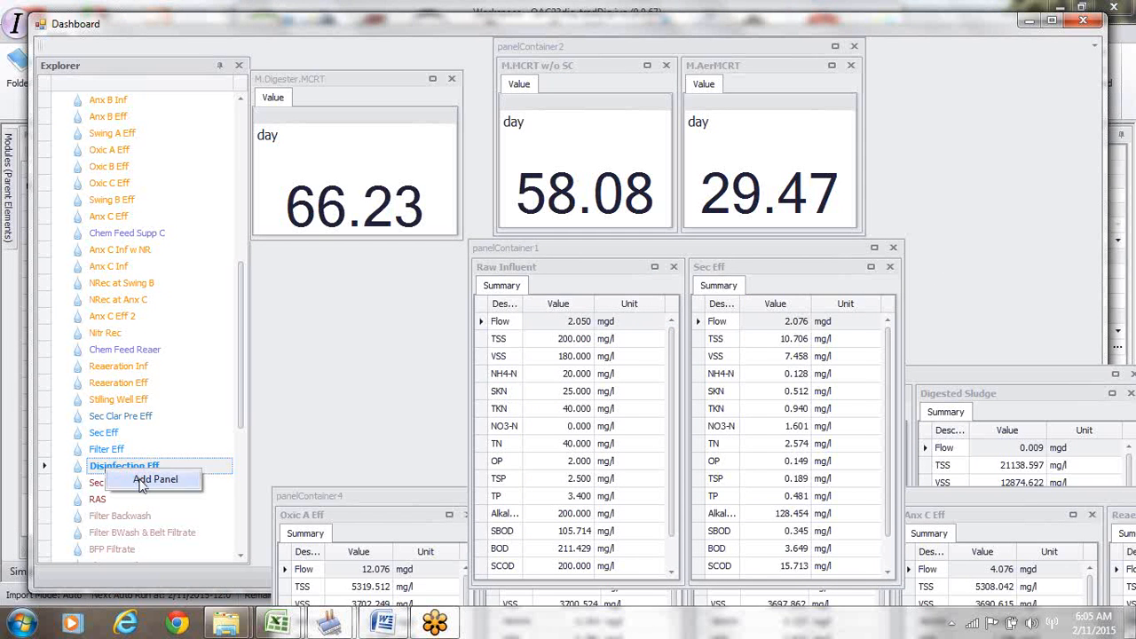
pyautogui.click(139, 484)
pyautogui.moveTo(588, 264); pyautogui.dragTo(820, 484)
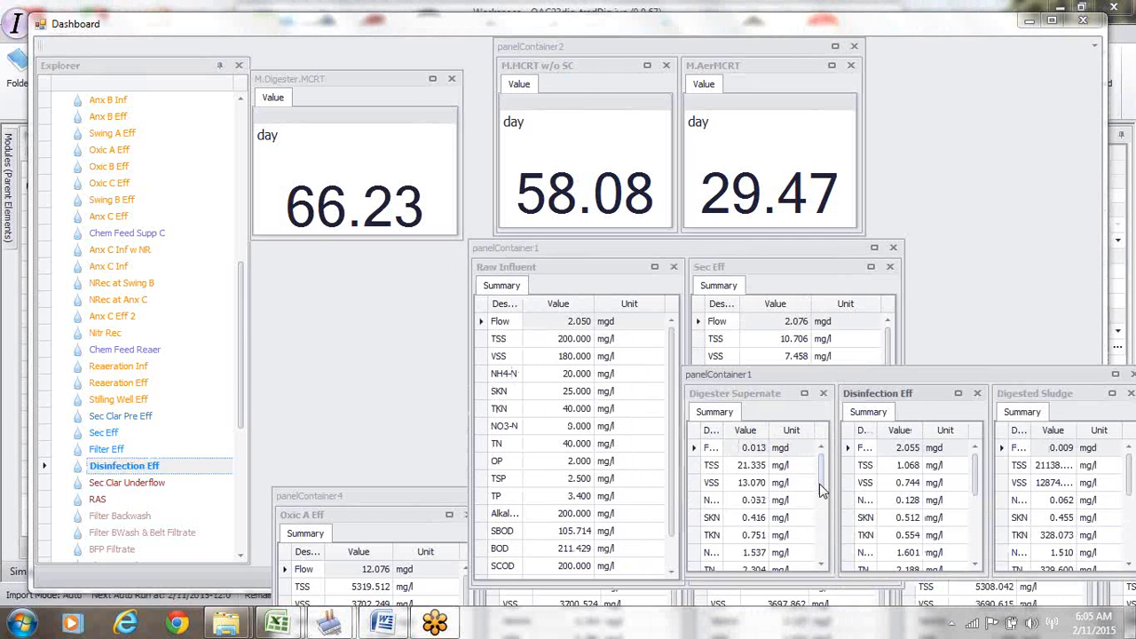
# Remove the Disinfection Eff panel from between Digester Supernate and Digested Sludge, and move their container lower to uncover the Sec Eff panel
pyautogui.click(979, 395)
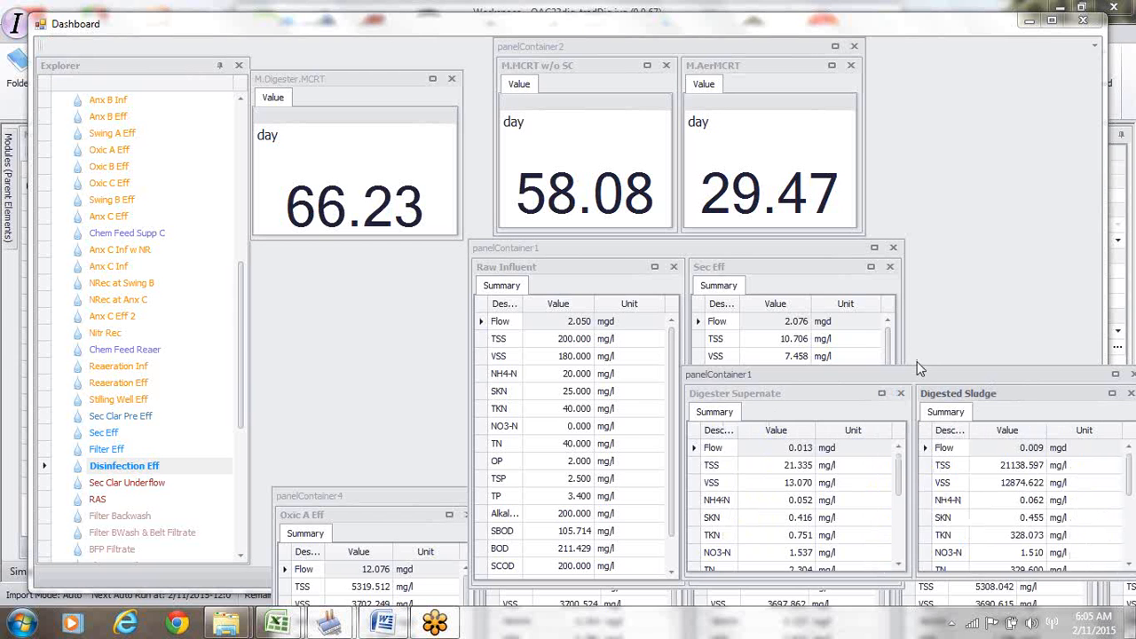
pyautogui.moveTo(928, 377); pyautogui.dragTo(879, 489)
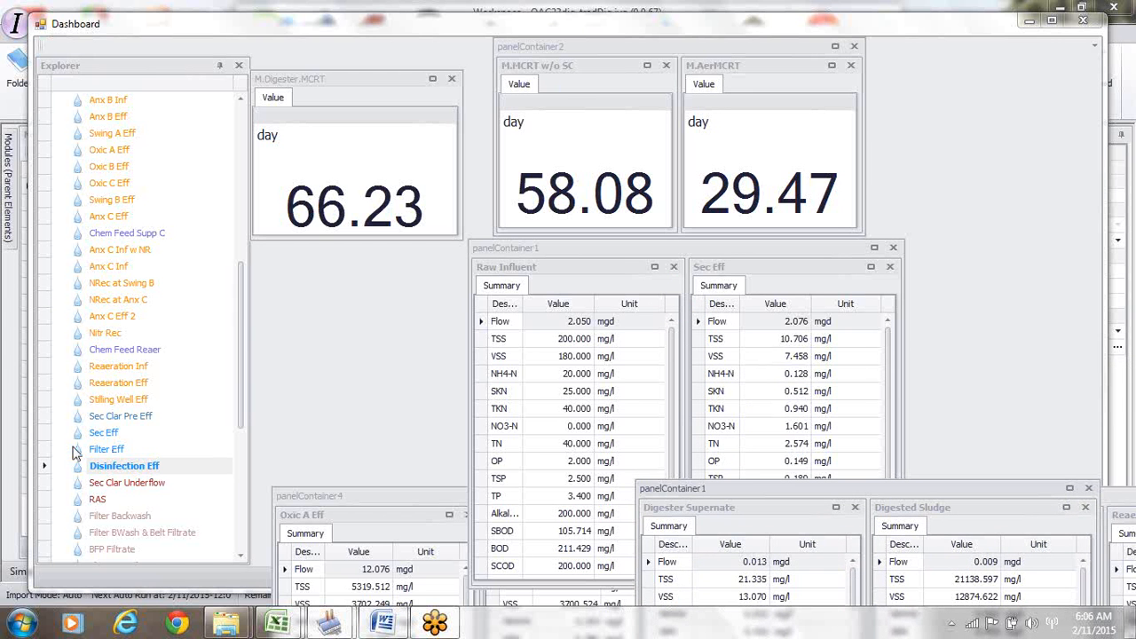
# Add a Disinfection Eff flow stream panel docked beside Sec Eff in the Raw Influent container, and widen the container to fit all three
pyautogui.rightClick(115, 468)
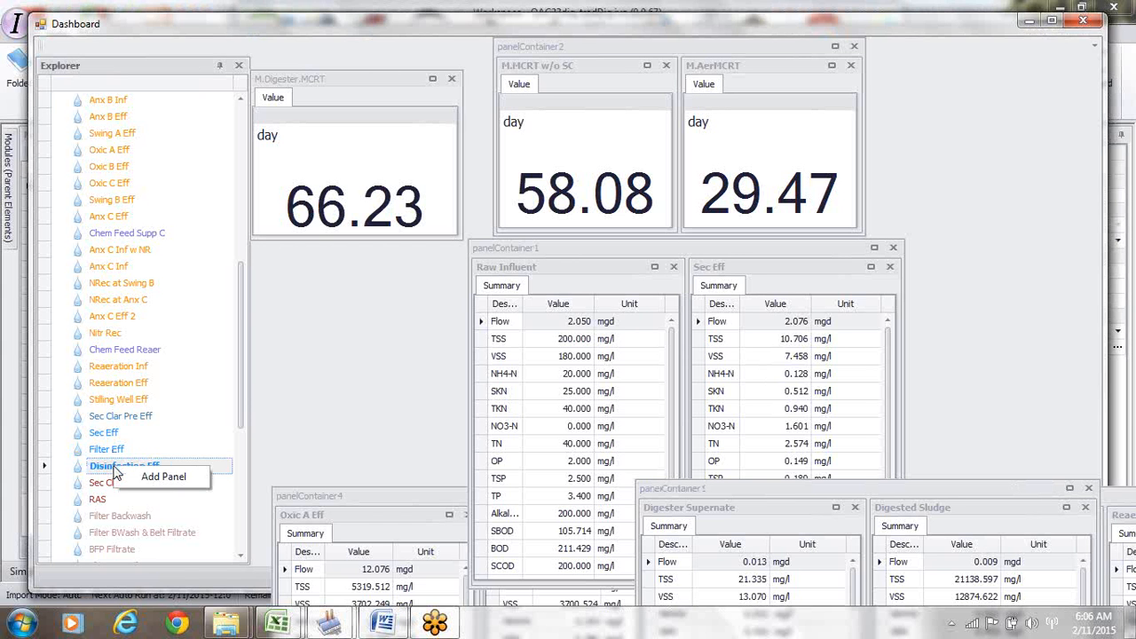
pyautogui.click(158, 480)
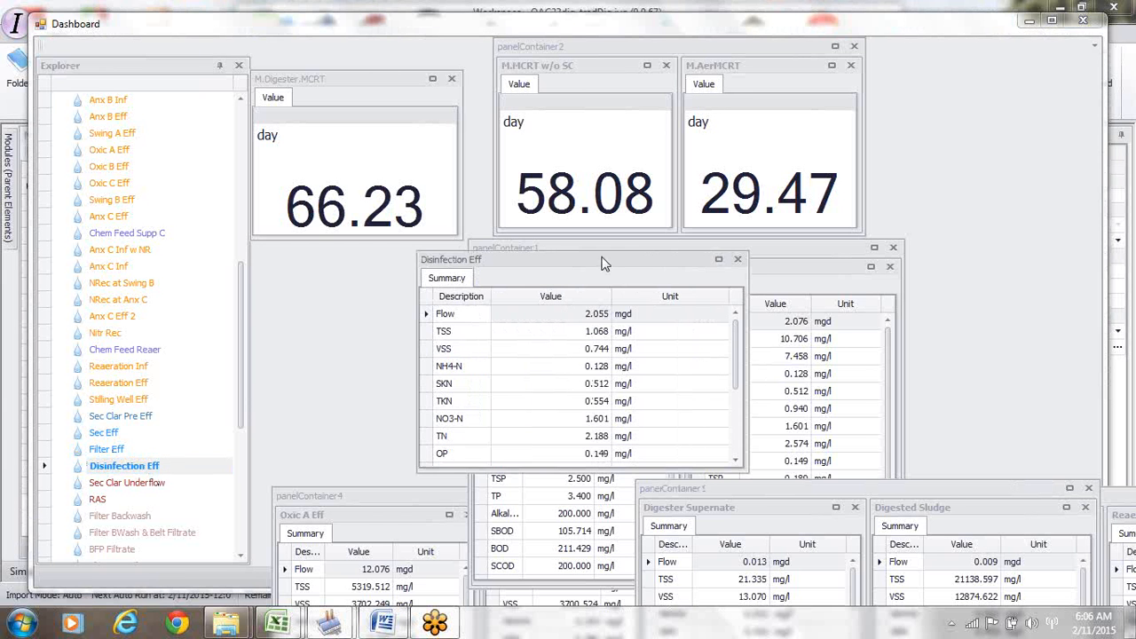
pyautogui.moveTo(604, 258); pyautogui.dragTo(819, 428)
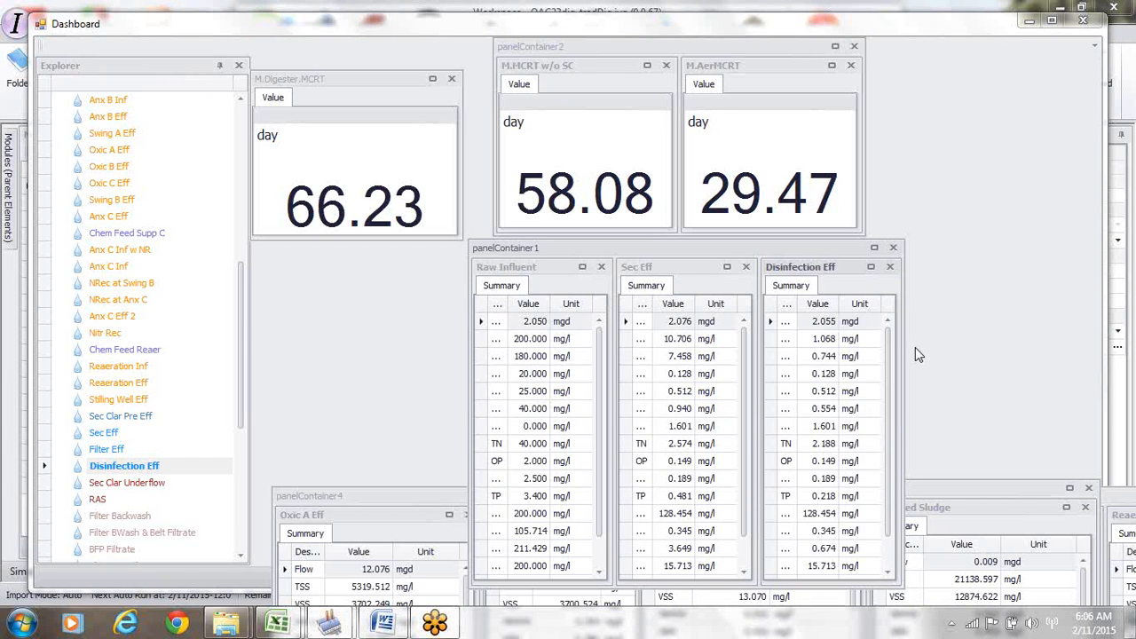
pyautogui.moveTo(903, 348); pyautogui.dragTo(1065, 333)
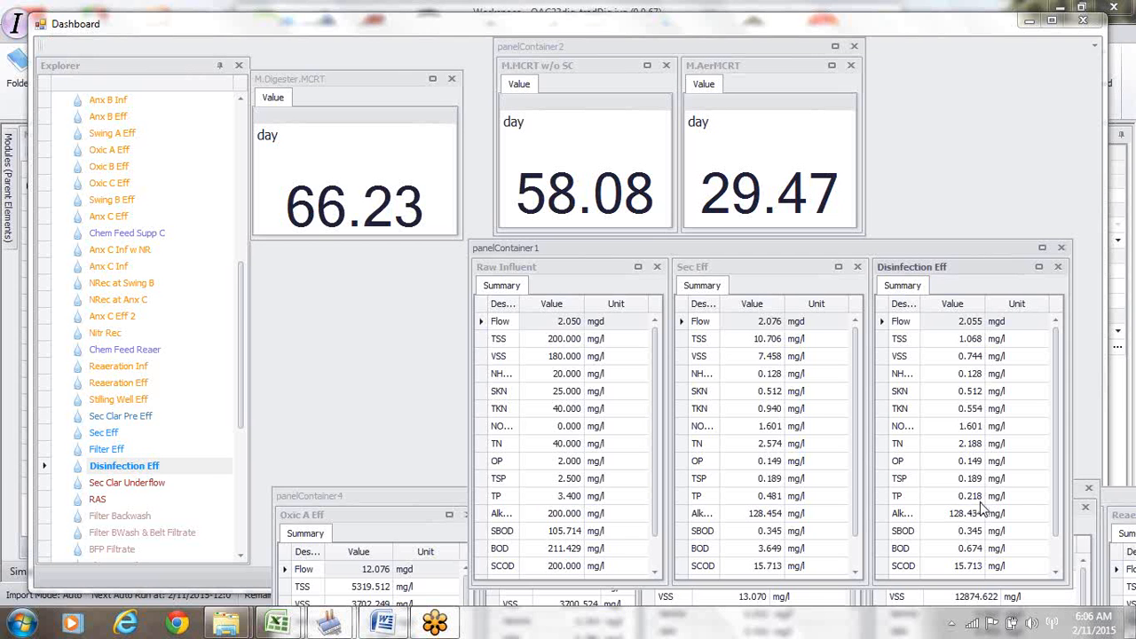
# Close the dashboard and save its layout
pyautogui.click(1083, 24)
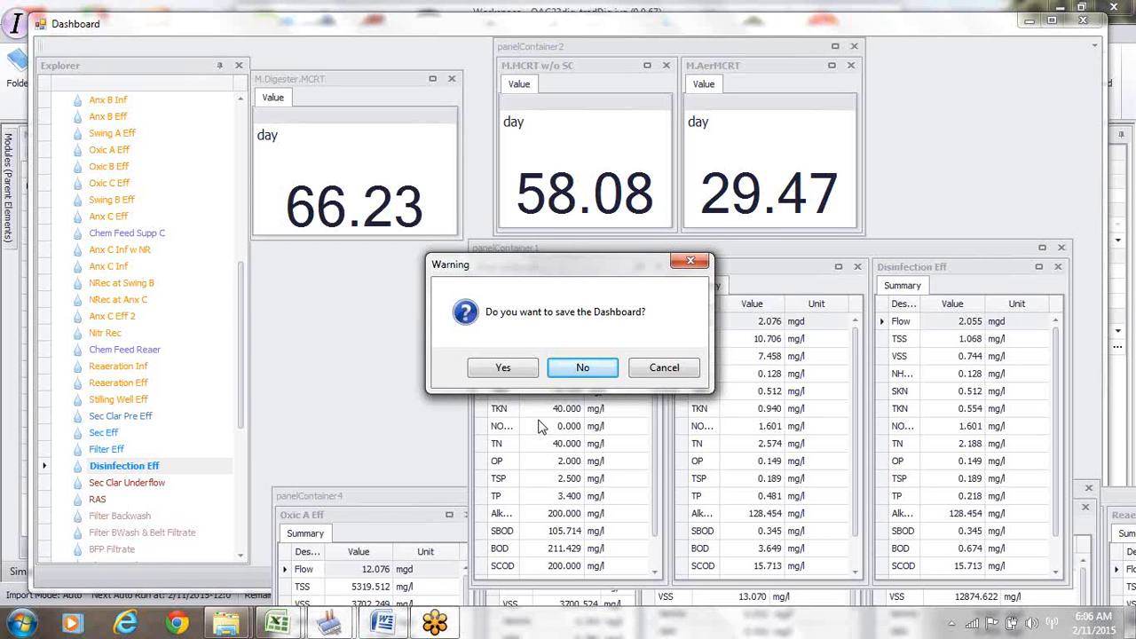
pyautogui.click(513, 372)
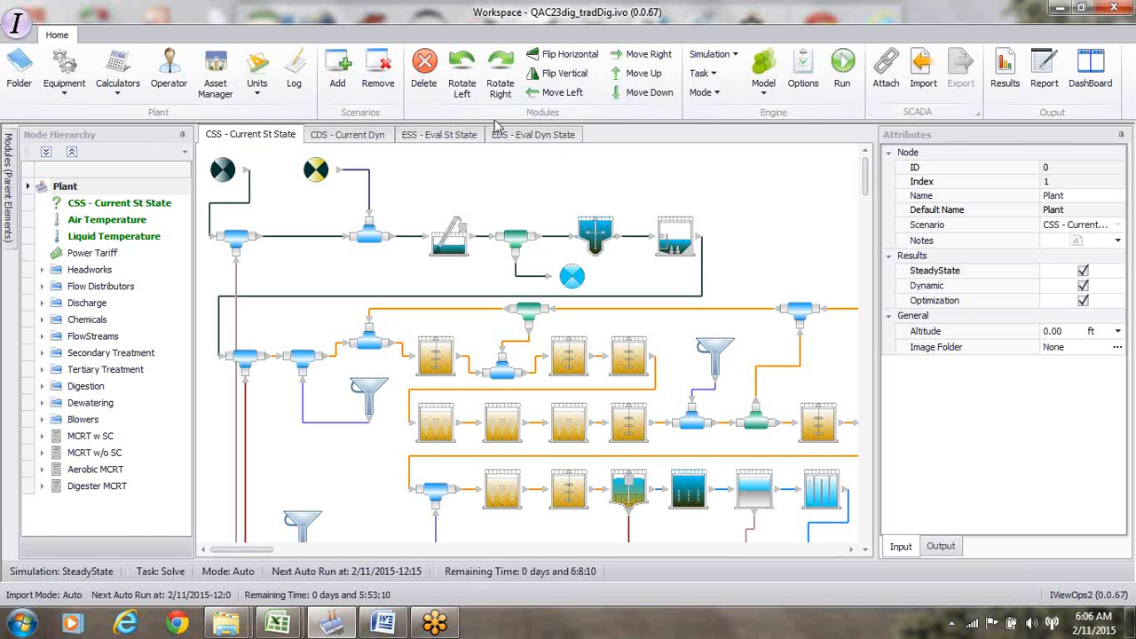
# Open the results of the CDS - Current Dyn scenario and view the Anx C Eff 2 flow stream
pyautogui.click(378, 142)
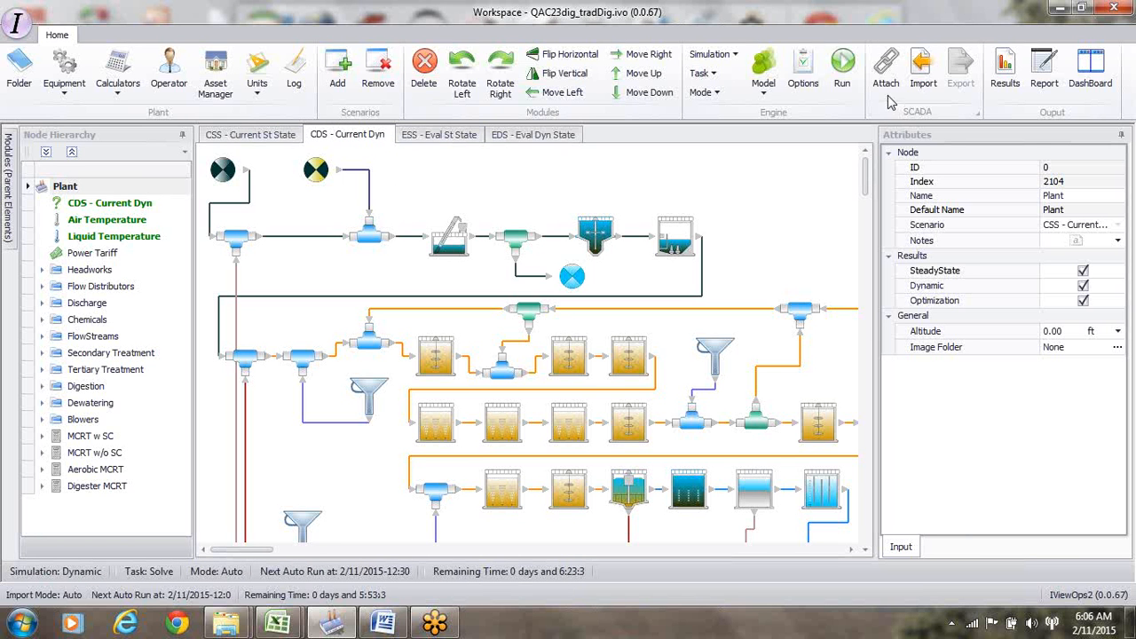
pyautogui.click(1006, 74)
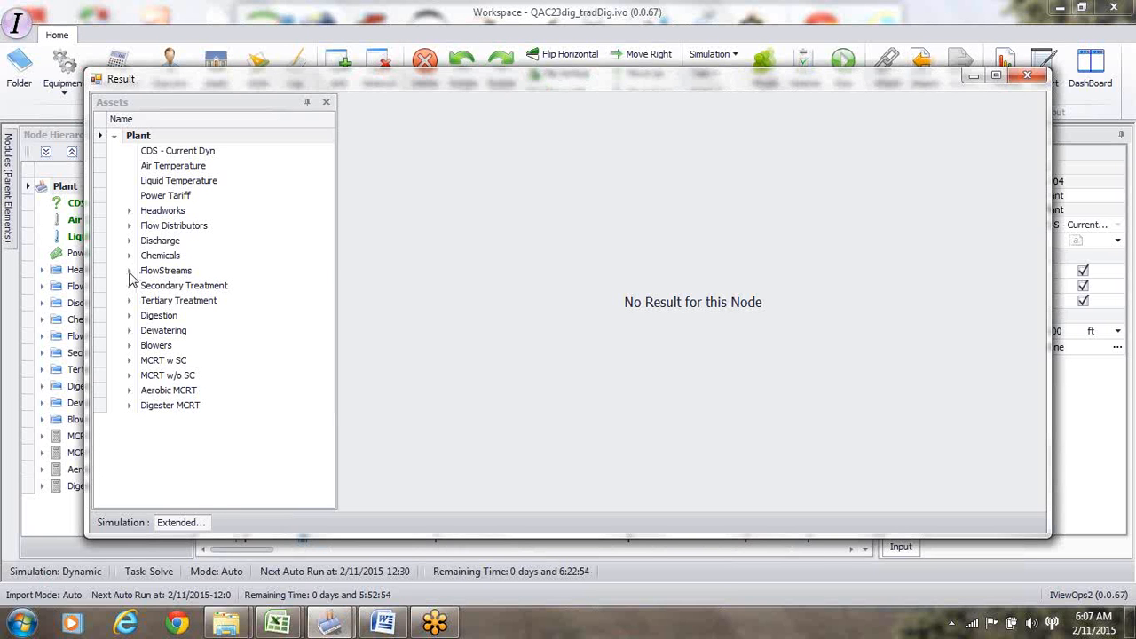
pyautogui.click(130, 272)
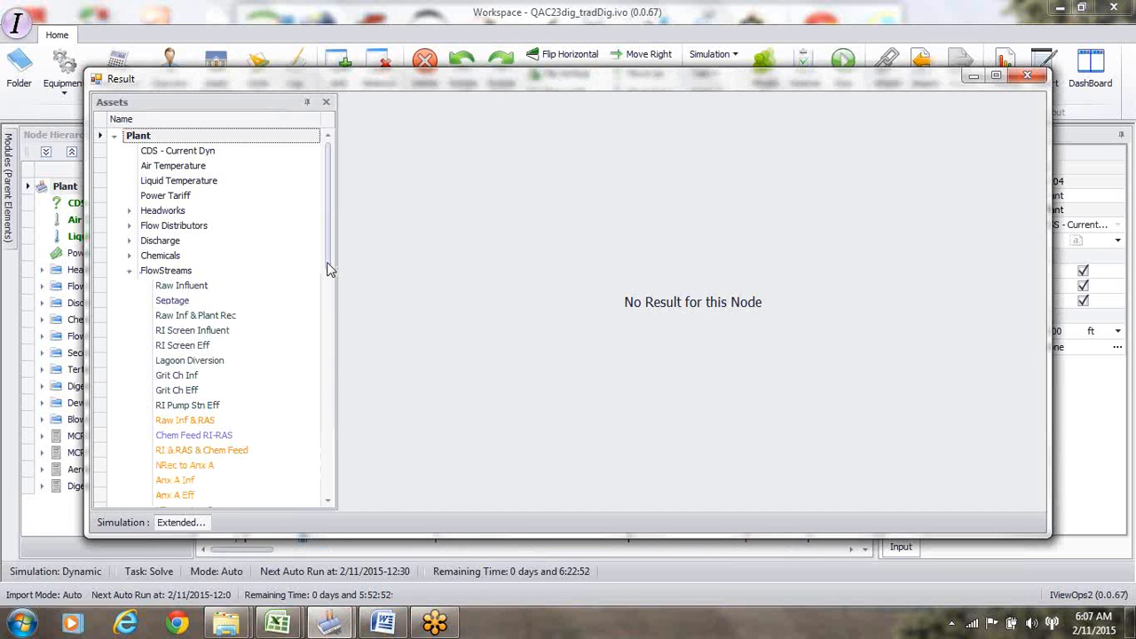
pyautogui.scroll(-7, 322, 378)
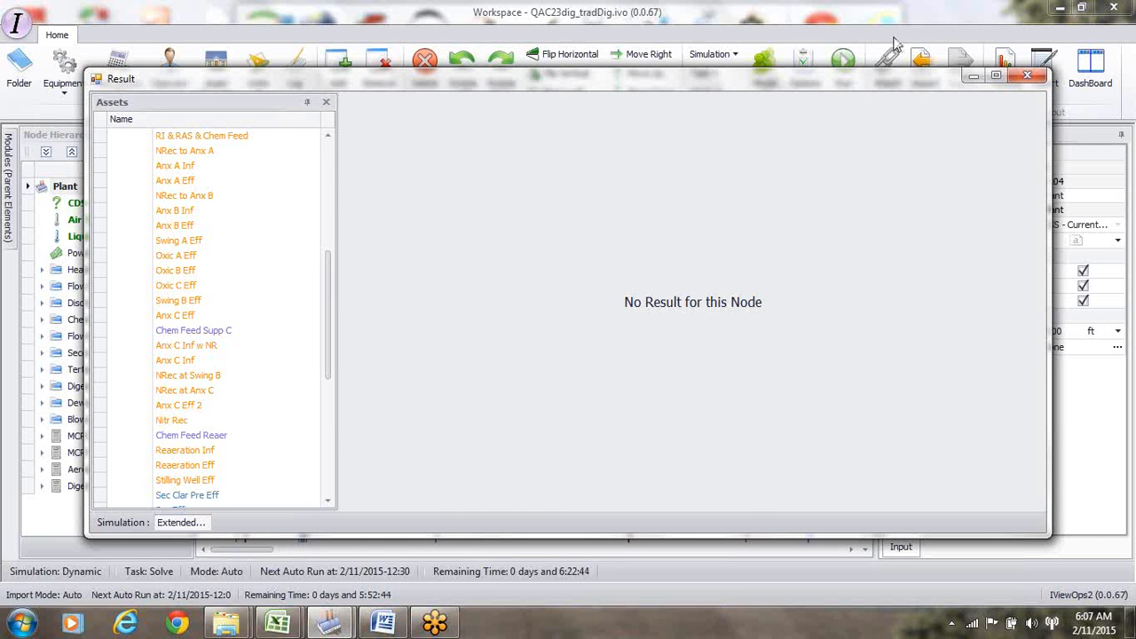
pyautogui.click(180, 408)
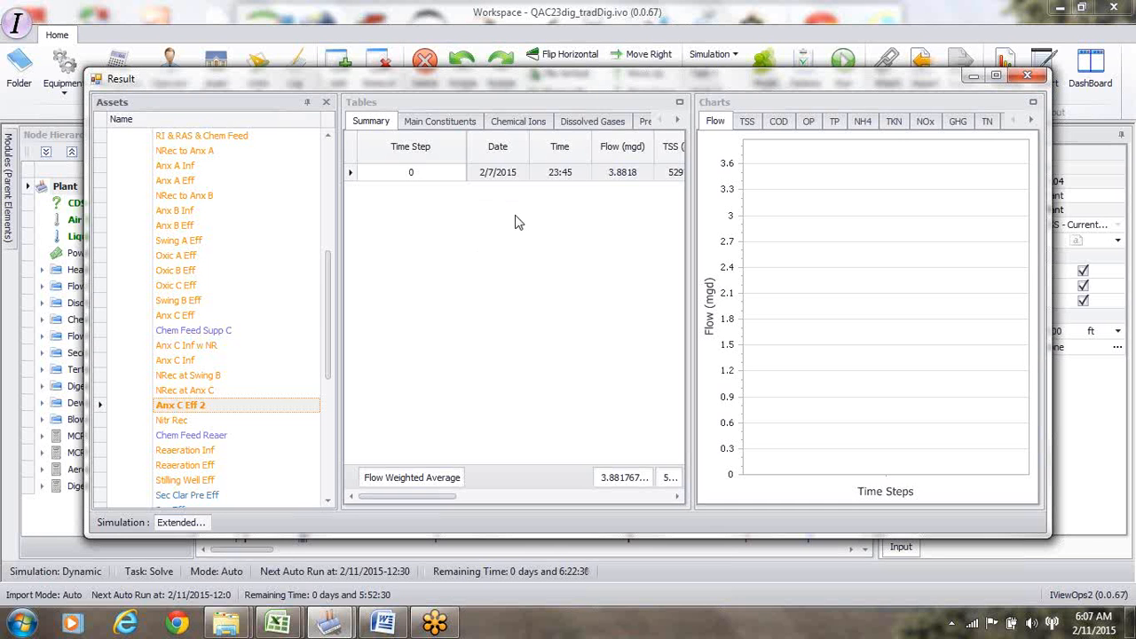
# Examine the Reaeration Eff flow stream's summary table across to the NH4, BOD5 and NO3 columns, and its flow chart
pyautogui.click(203, 471)
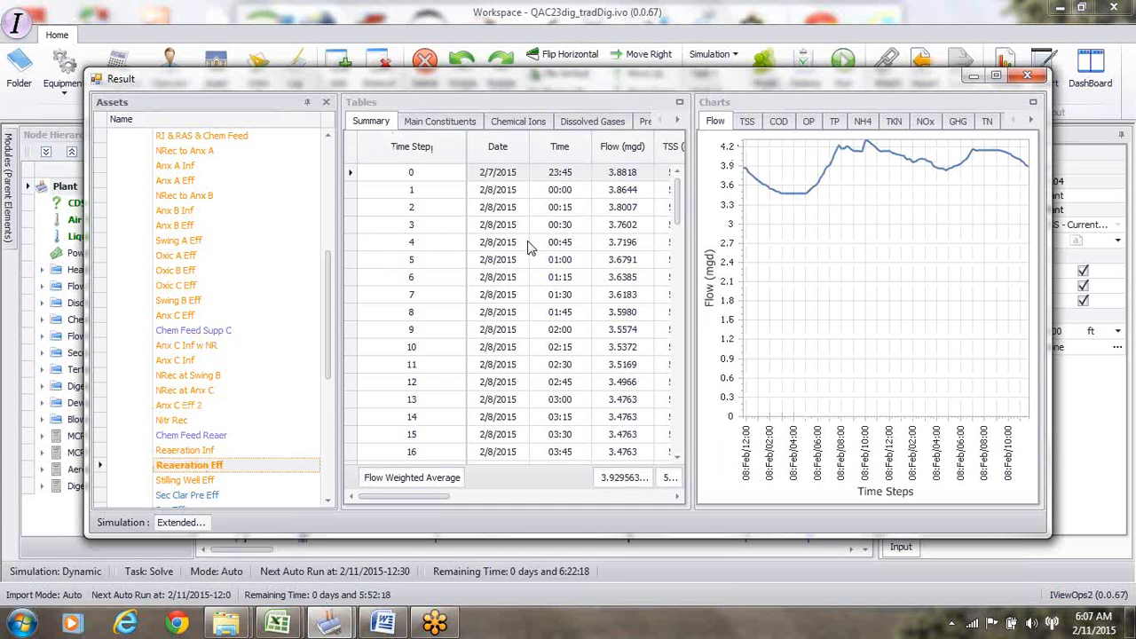
pyautogui.moveTo(487, 495); pyautogui.dragTo(569, 486)
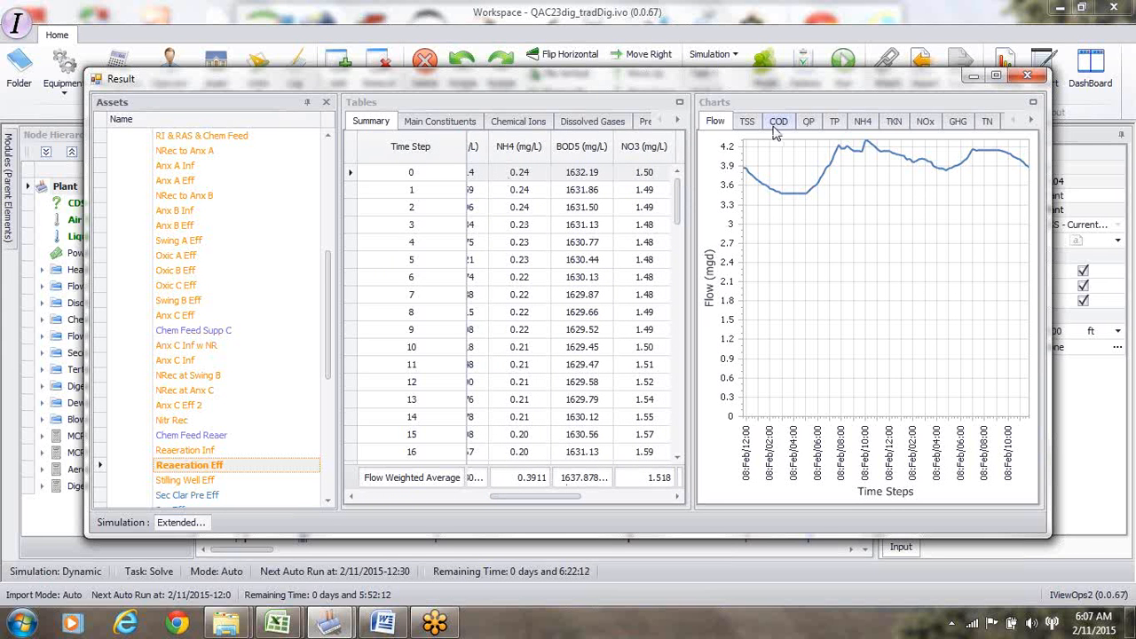
pyautogui.moveTo(757, 184)
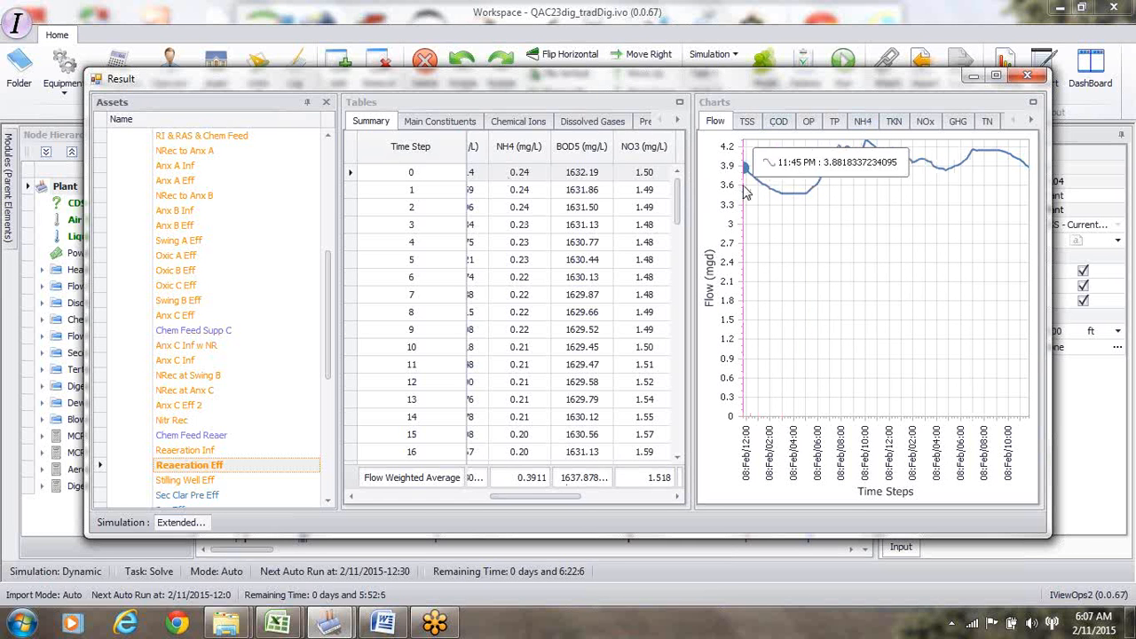
pyautogui.moveTo(793, 211)
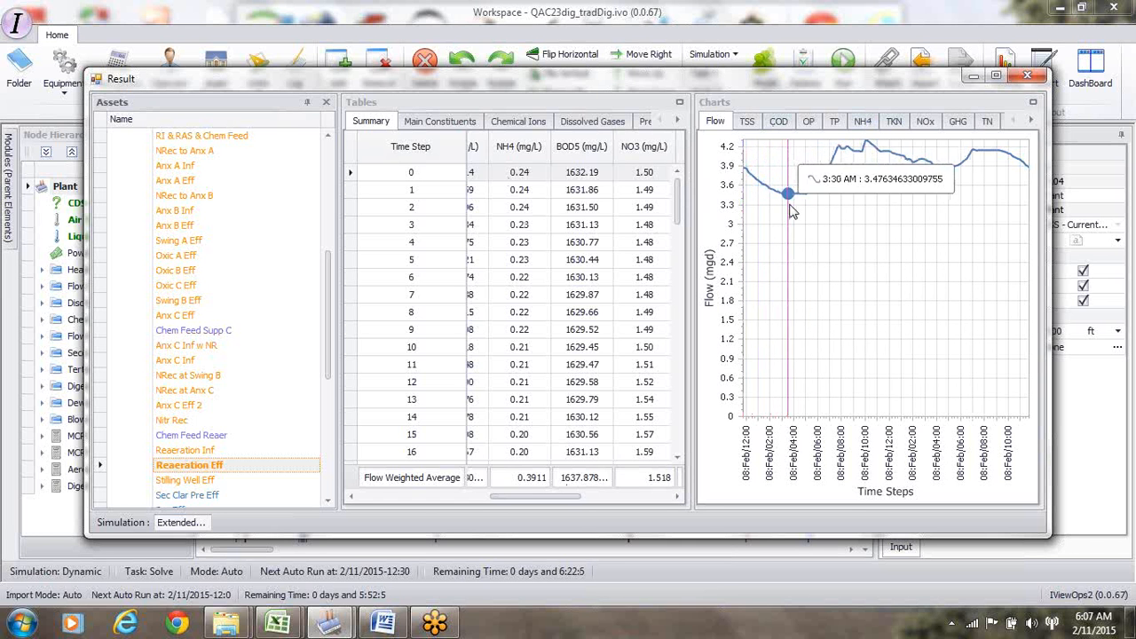
# Examine the NH4, TKN and NOx charts of the Reaeration Eff flow stream
pyautogui.click(865, 127)
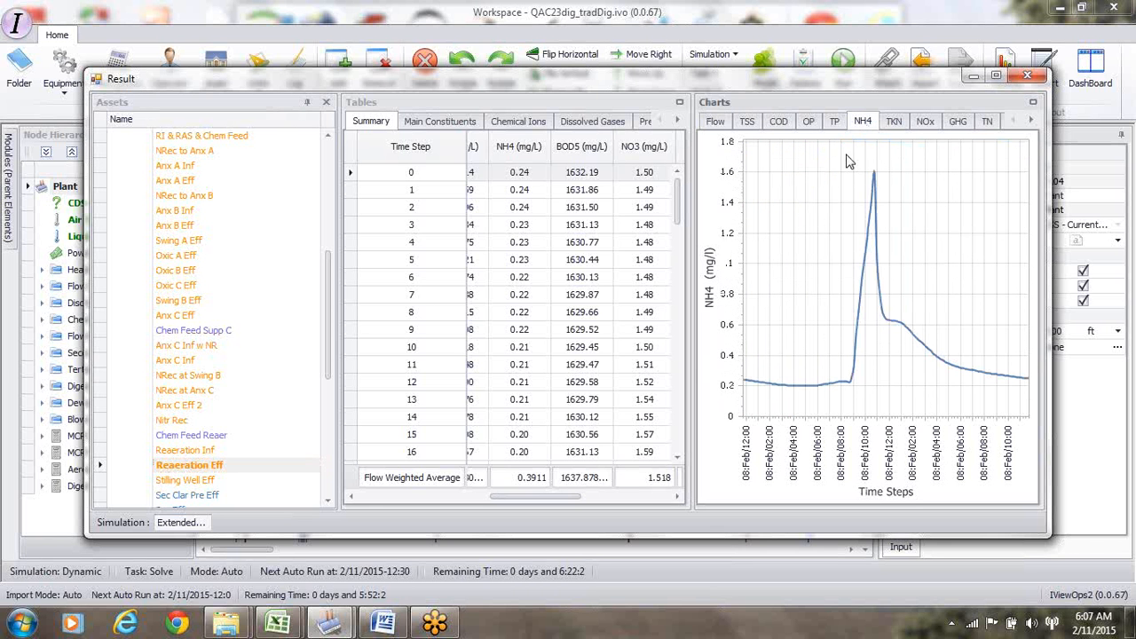
pyautogui.moveTo(766, 377)
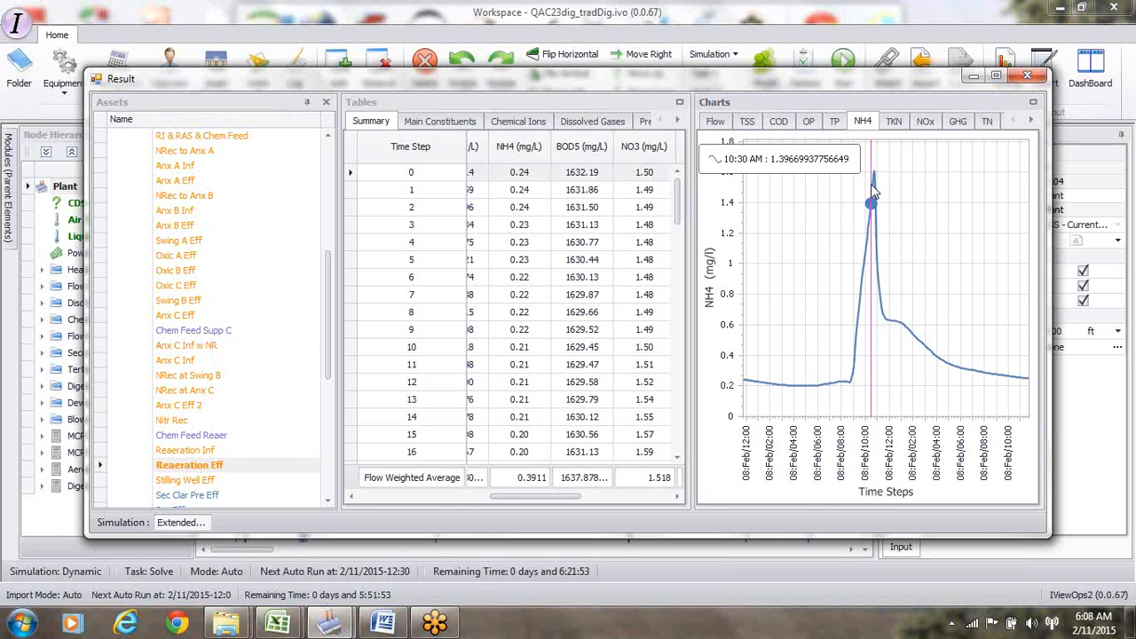
pyautogui.click(895, 124)
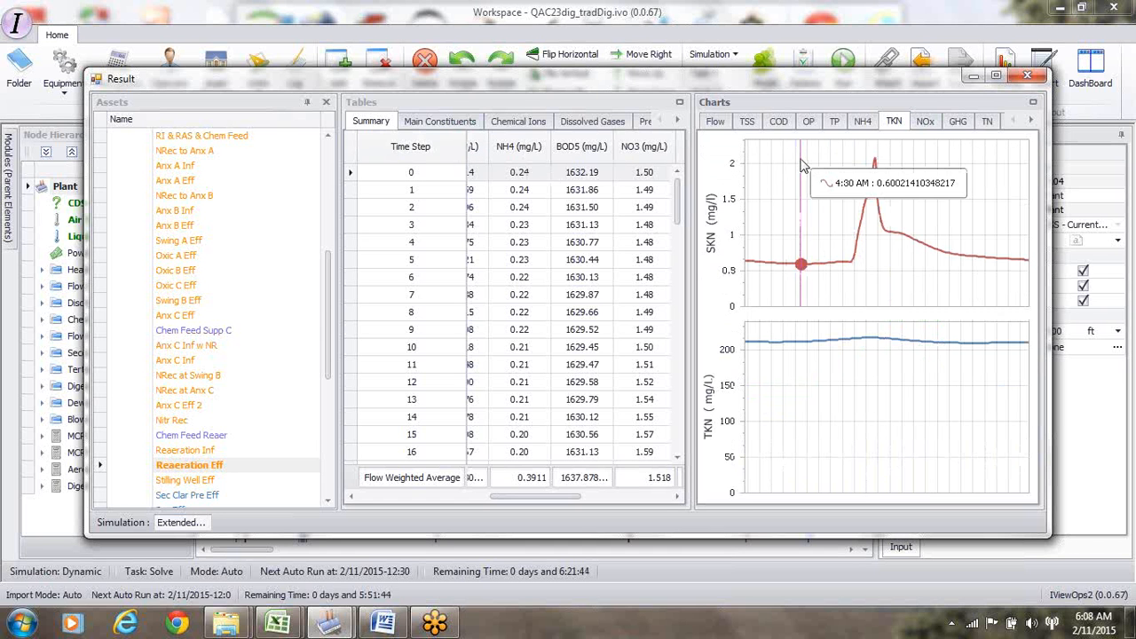
pyautogui.click(927, 124)
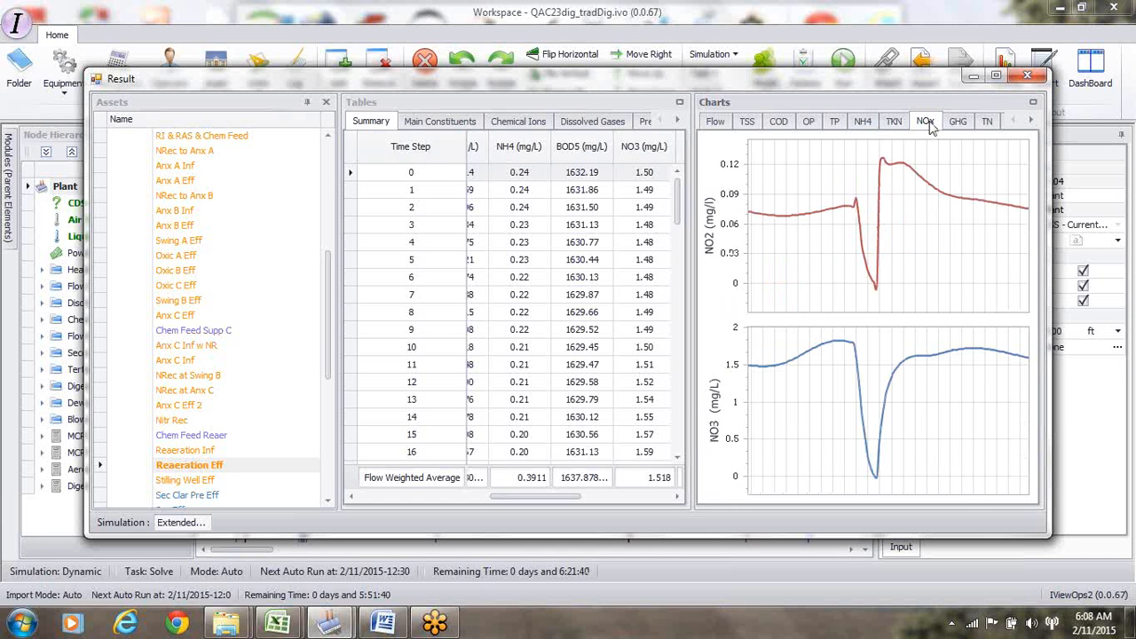
# Examine the NO2 and NO3 curves of the Sec Eff flow stream
pyautogui.click(327, 503)
pyautogui.click(327, 503)
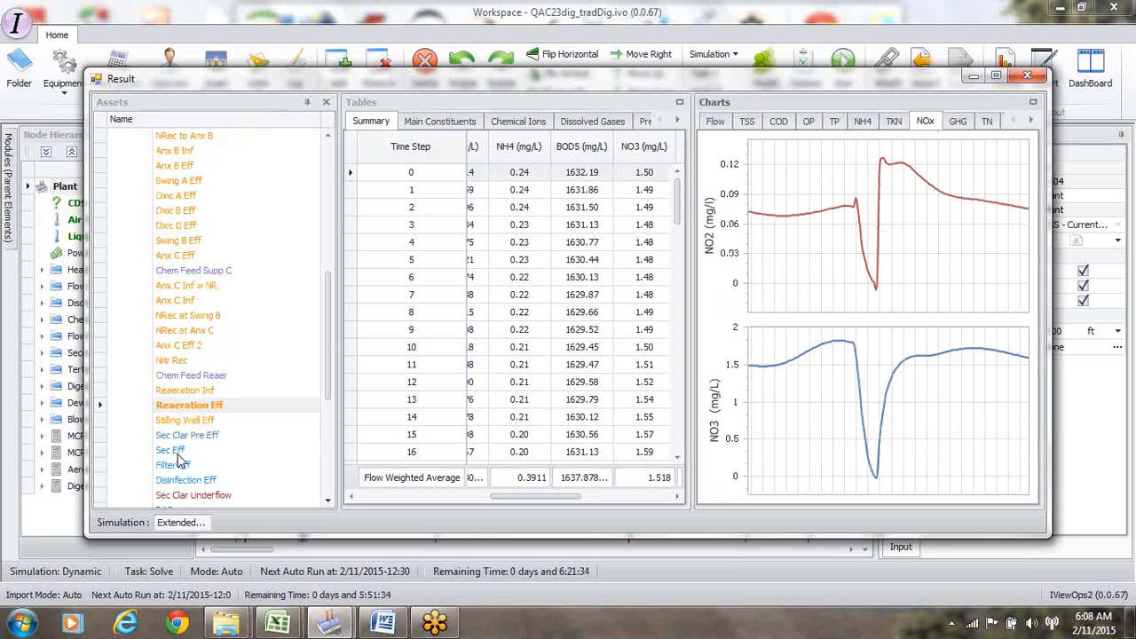
pyautogui.click(179, 455)
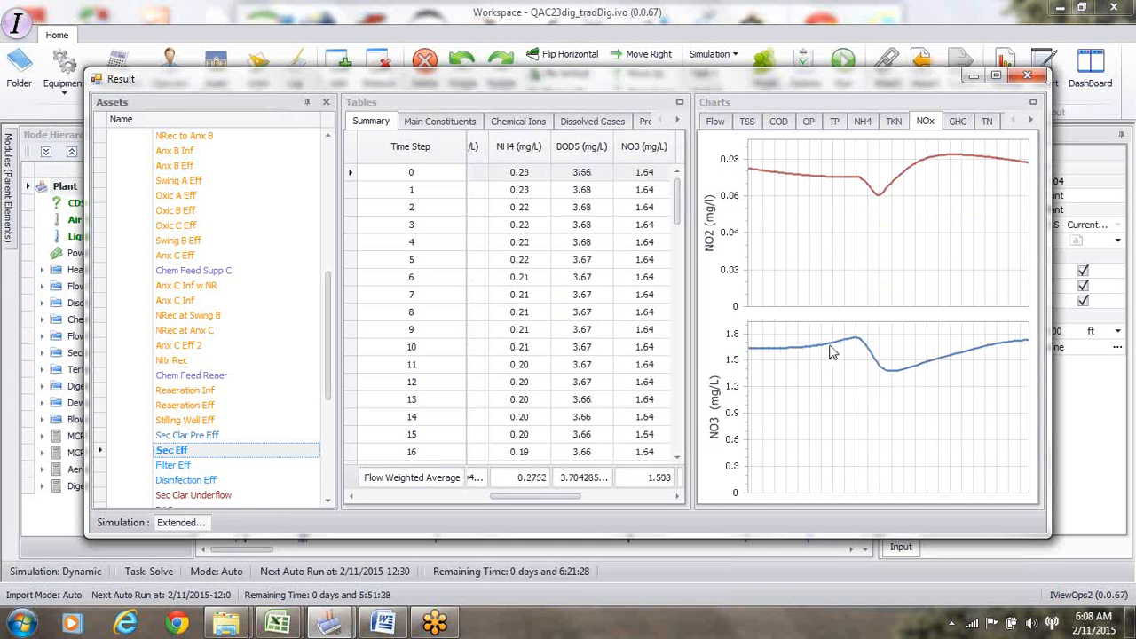
pyautogui.moveTo(915, 346)
pyautogui.moveTo(914, 382)
# Examine the NOx and NH4 charts of Oxic A Eff, and the NH4 charts of Oxic B Eff and Oxic C Eff
pyautogui.click(189, 196)
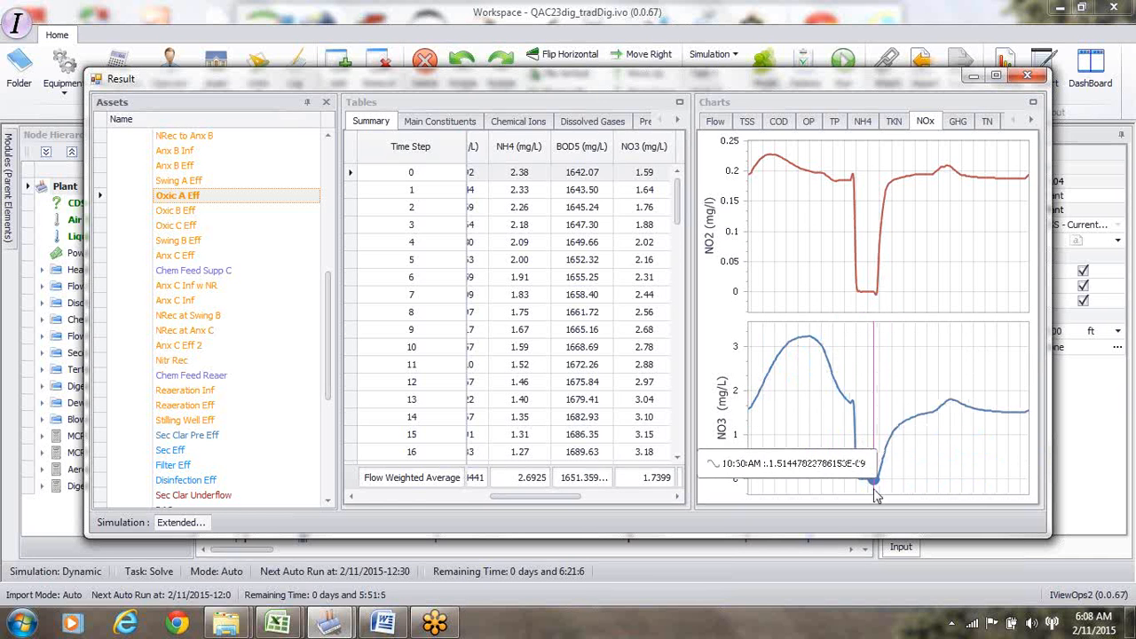
pyautogui.click(863, 121)
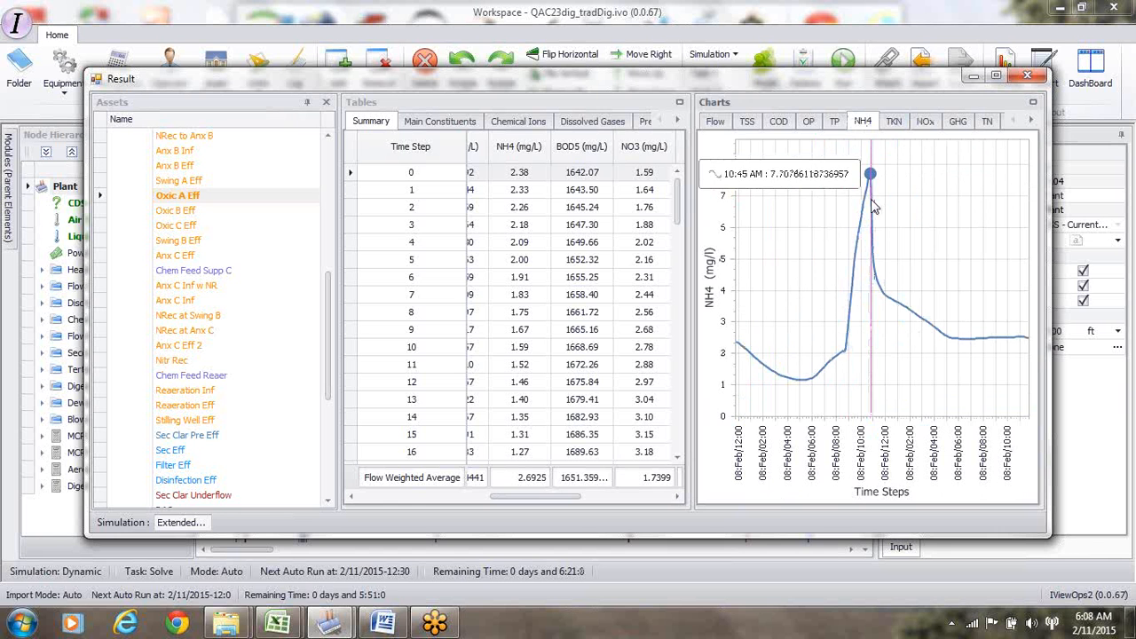
pyautogui.click(176, 213)
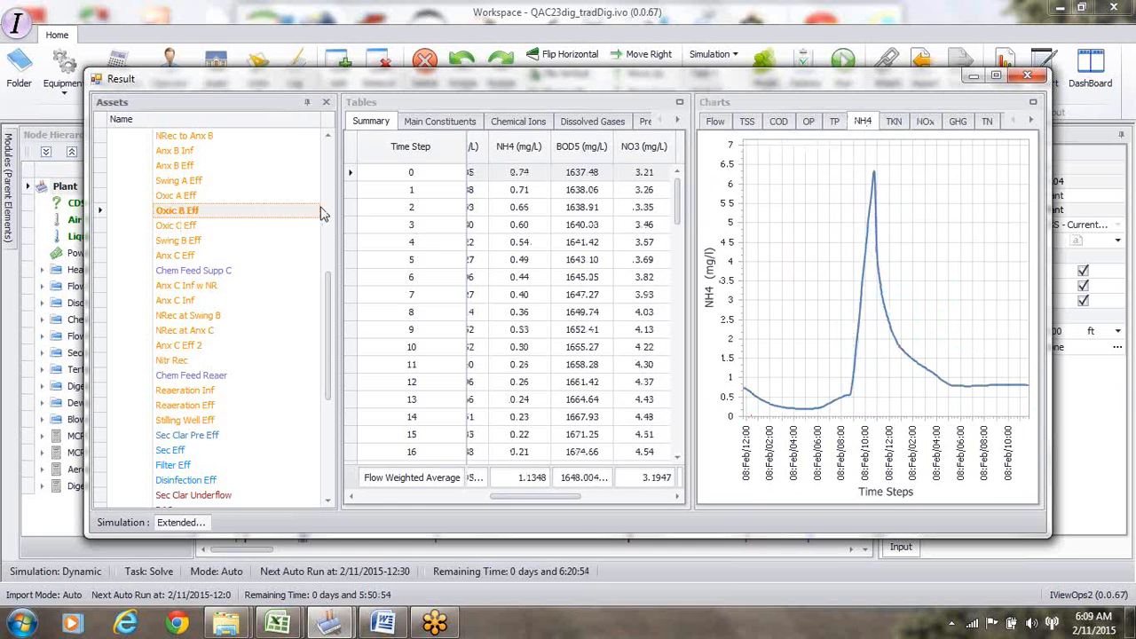
pyautogui.click(174, 228)
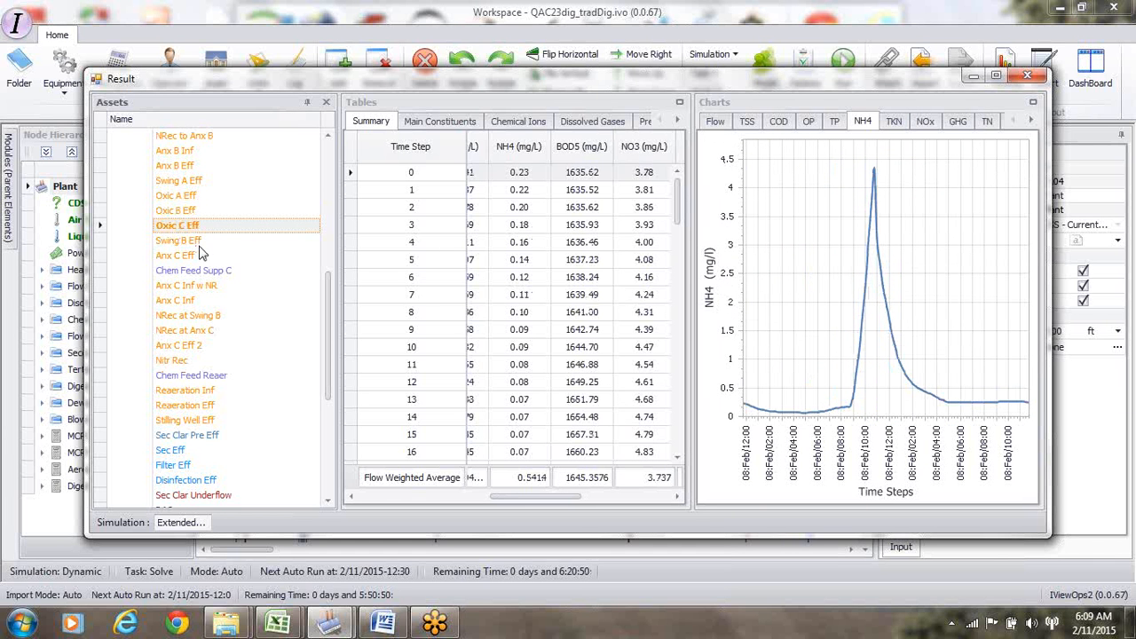
# Compare the NH4 charts of the Anx C Eff, Reaeration Eff and Sec Eff flow streams
pyautogui.click(188, 256)
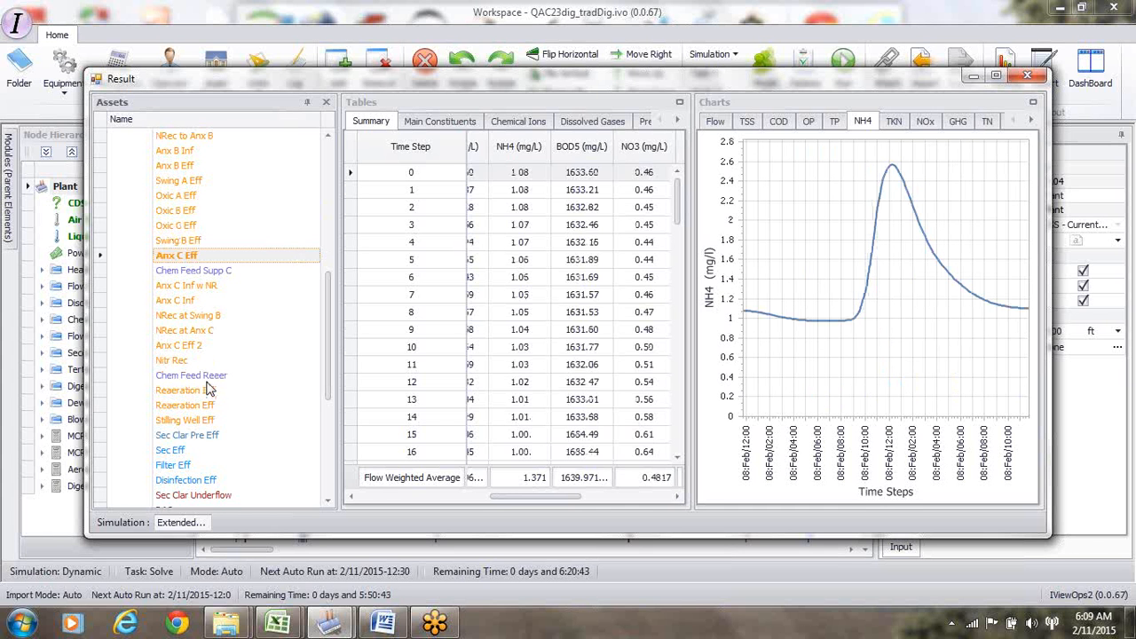
pyautogui.click(197, 408)
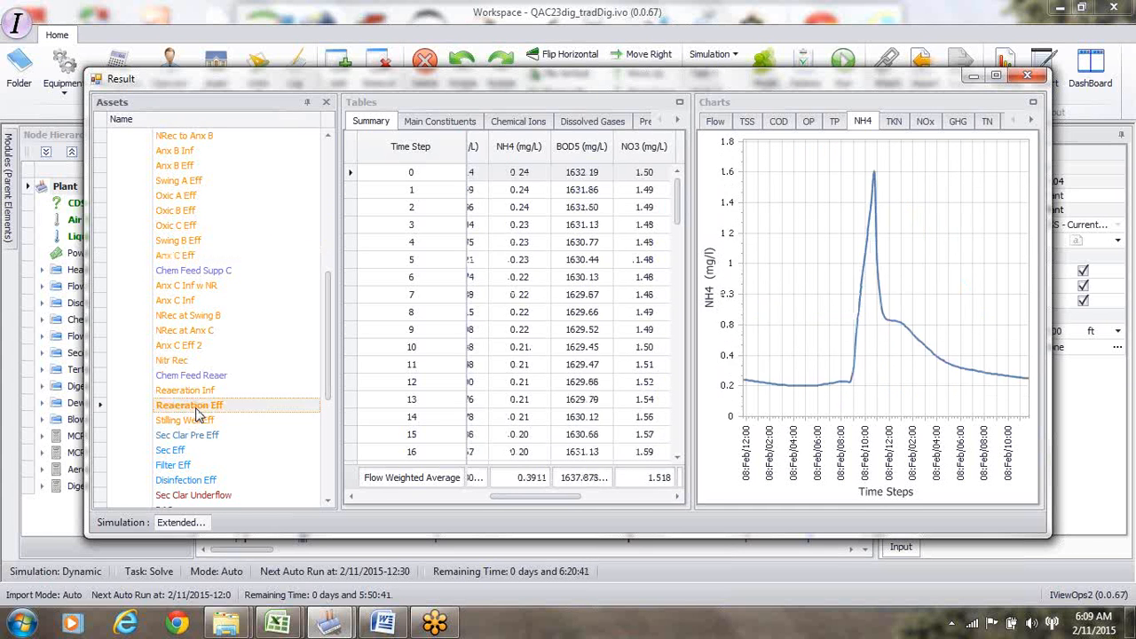
pyautogui.click(172, 452)
pyautogui.moveTo(822, 257)
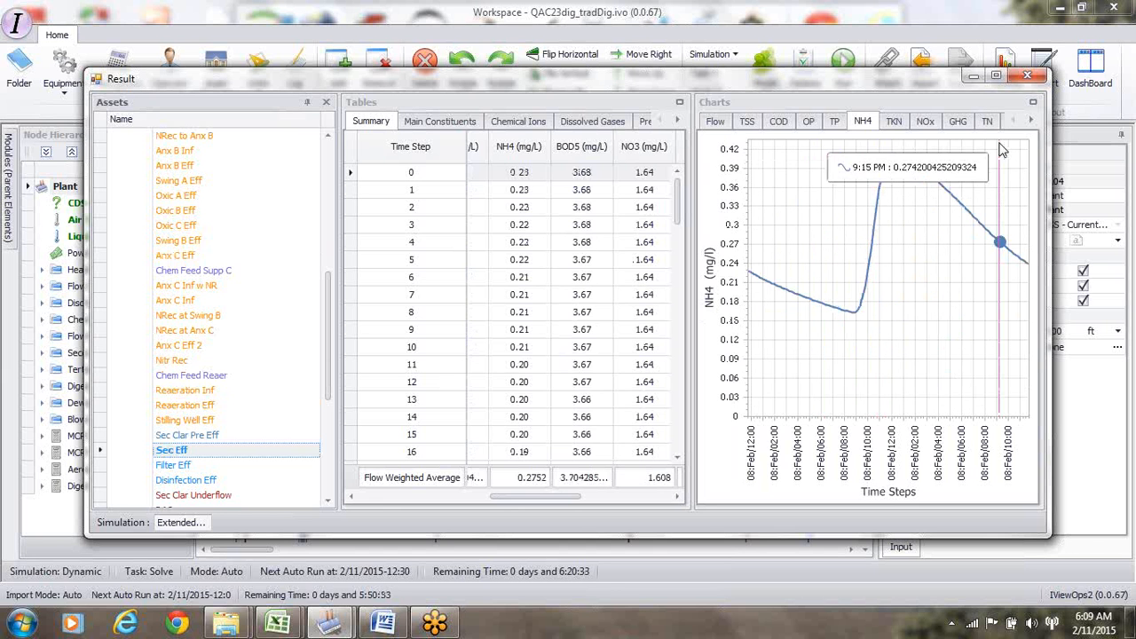
# Close the dynamic results and display the Oxic A Eff flow stream's attributes in the CSS - Current St State scenario
pyautogui.click(1027, 78)
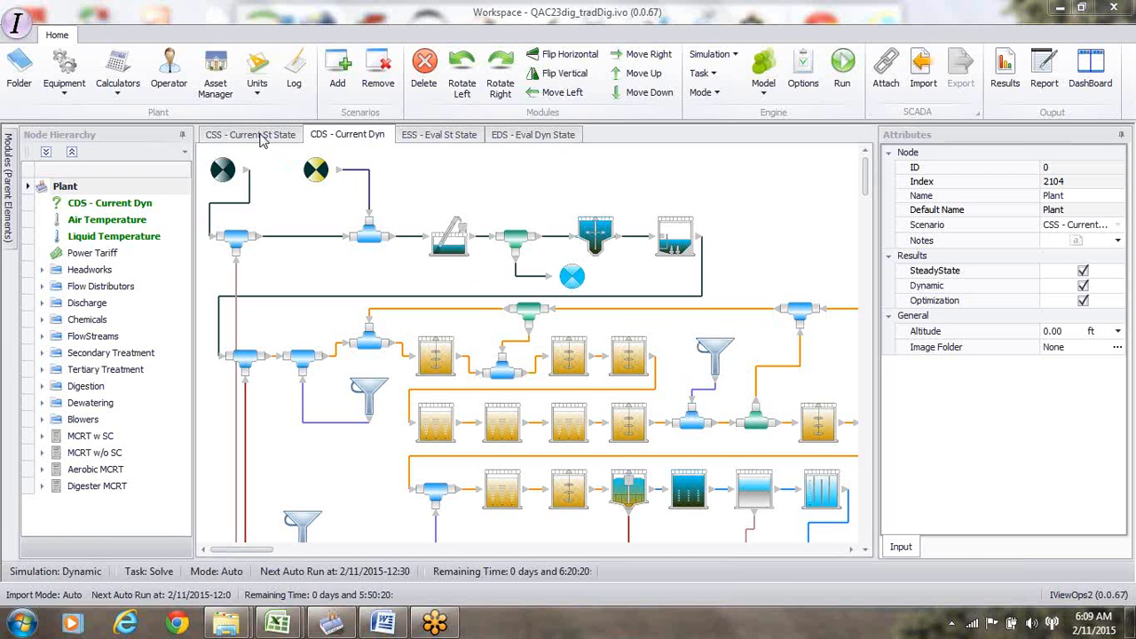
pyautogui.click(261, 135)
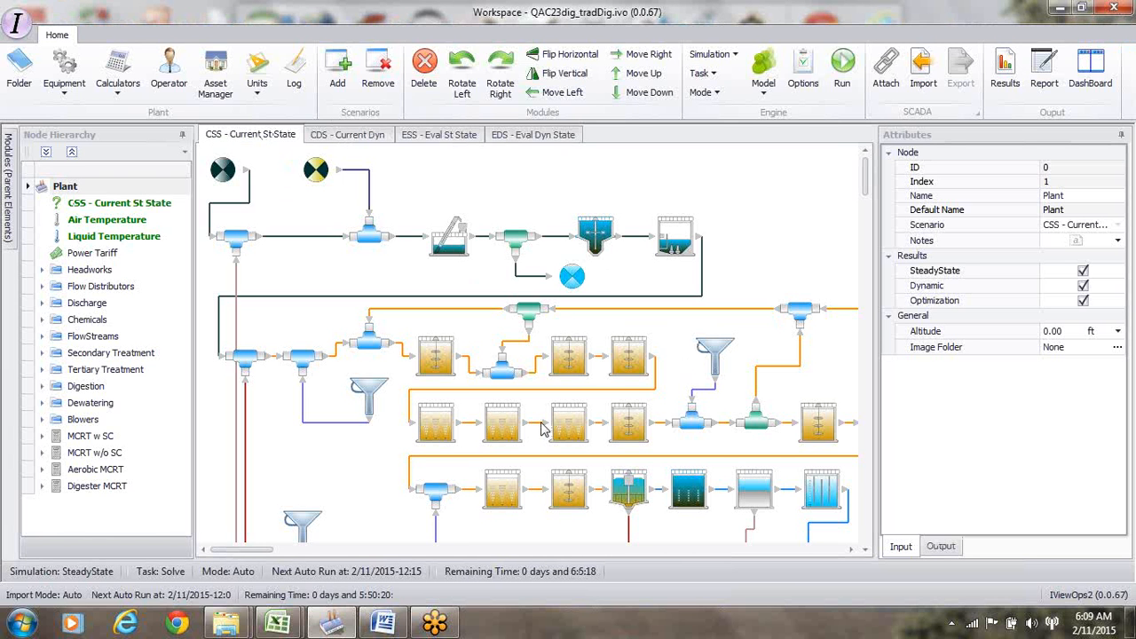
pyautogui.click(468, 425)
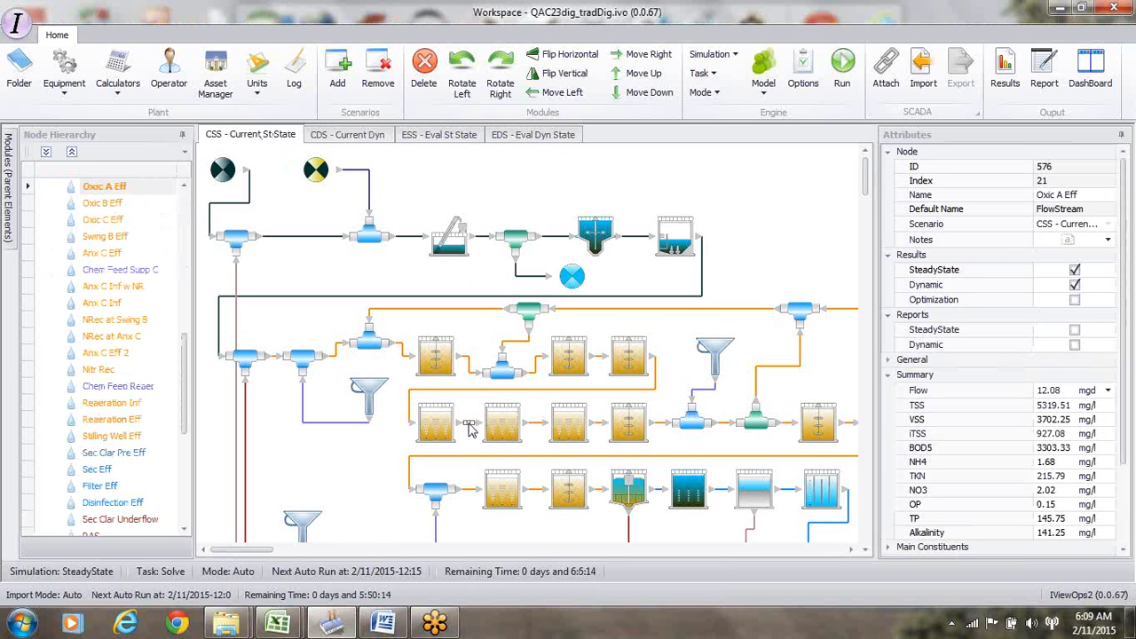